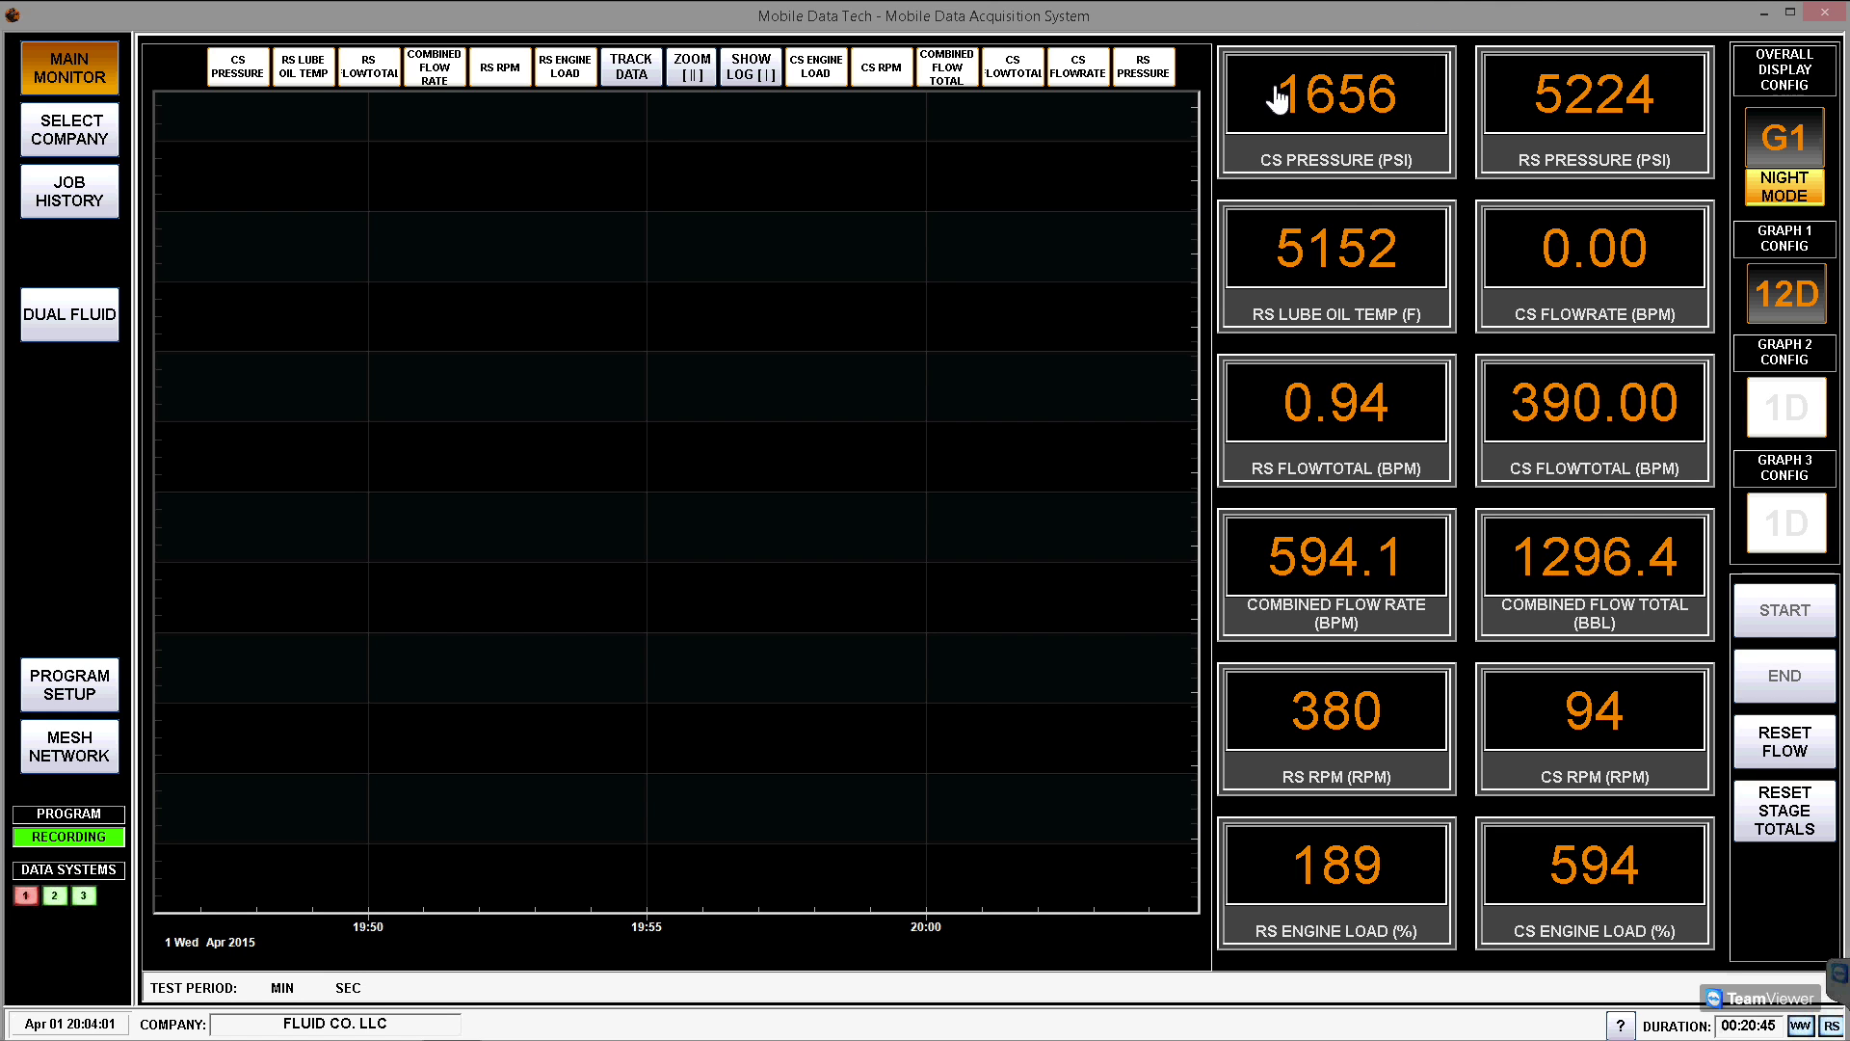
- Split the display into two graphs; fill the second with combined flow total, RS/CS RPM and engine loads
{"action": "left_click", "coordinate": [1789, 138]}
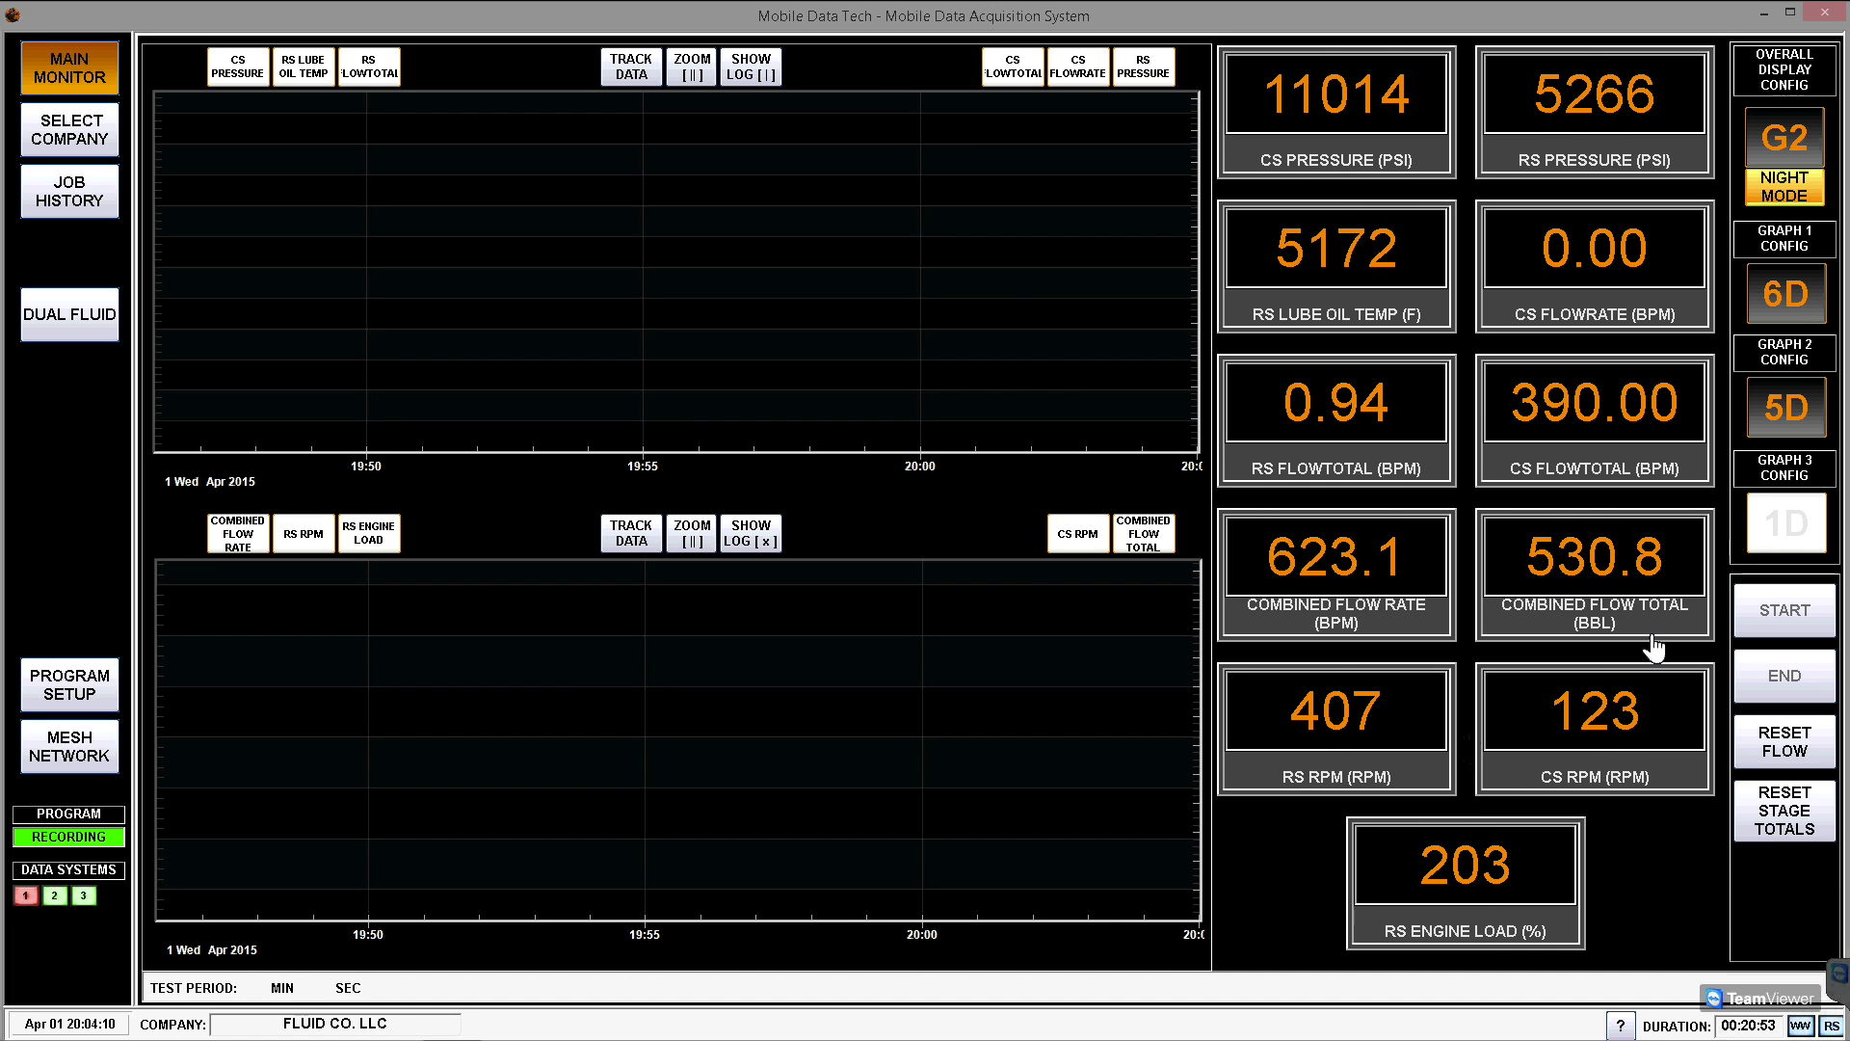
{"action": "left_click", "coordinate": [1785, 406]}
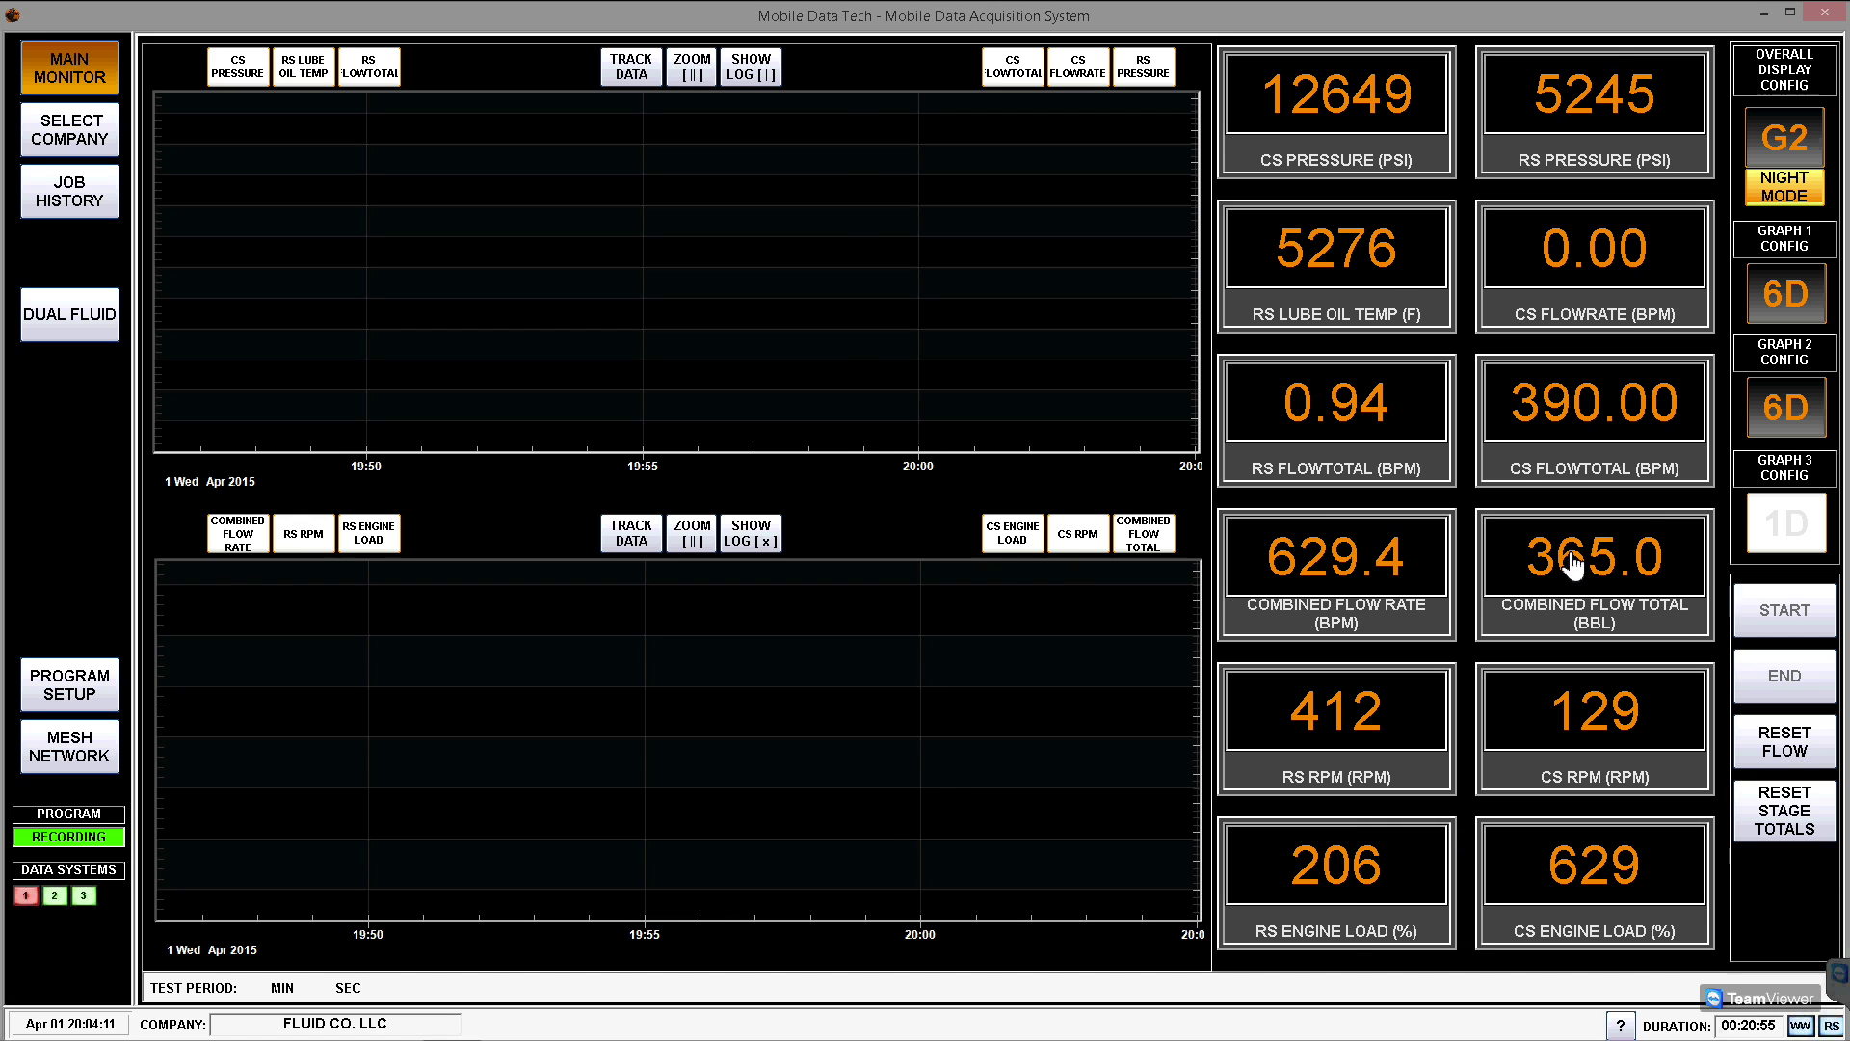
{"action": "left_click", "coordinate": [1789, 409]}
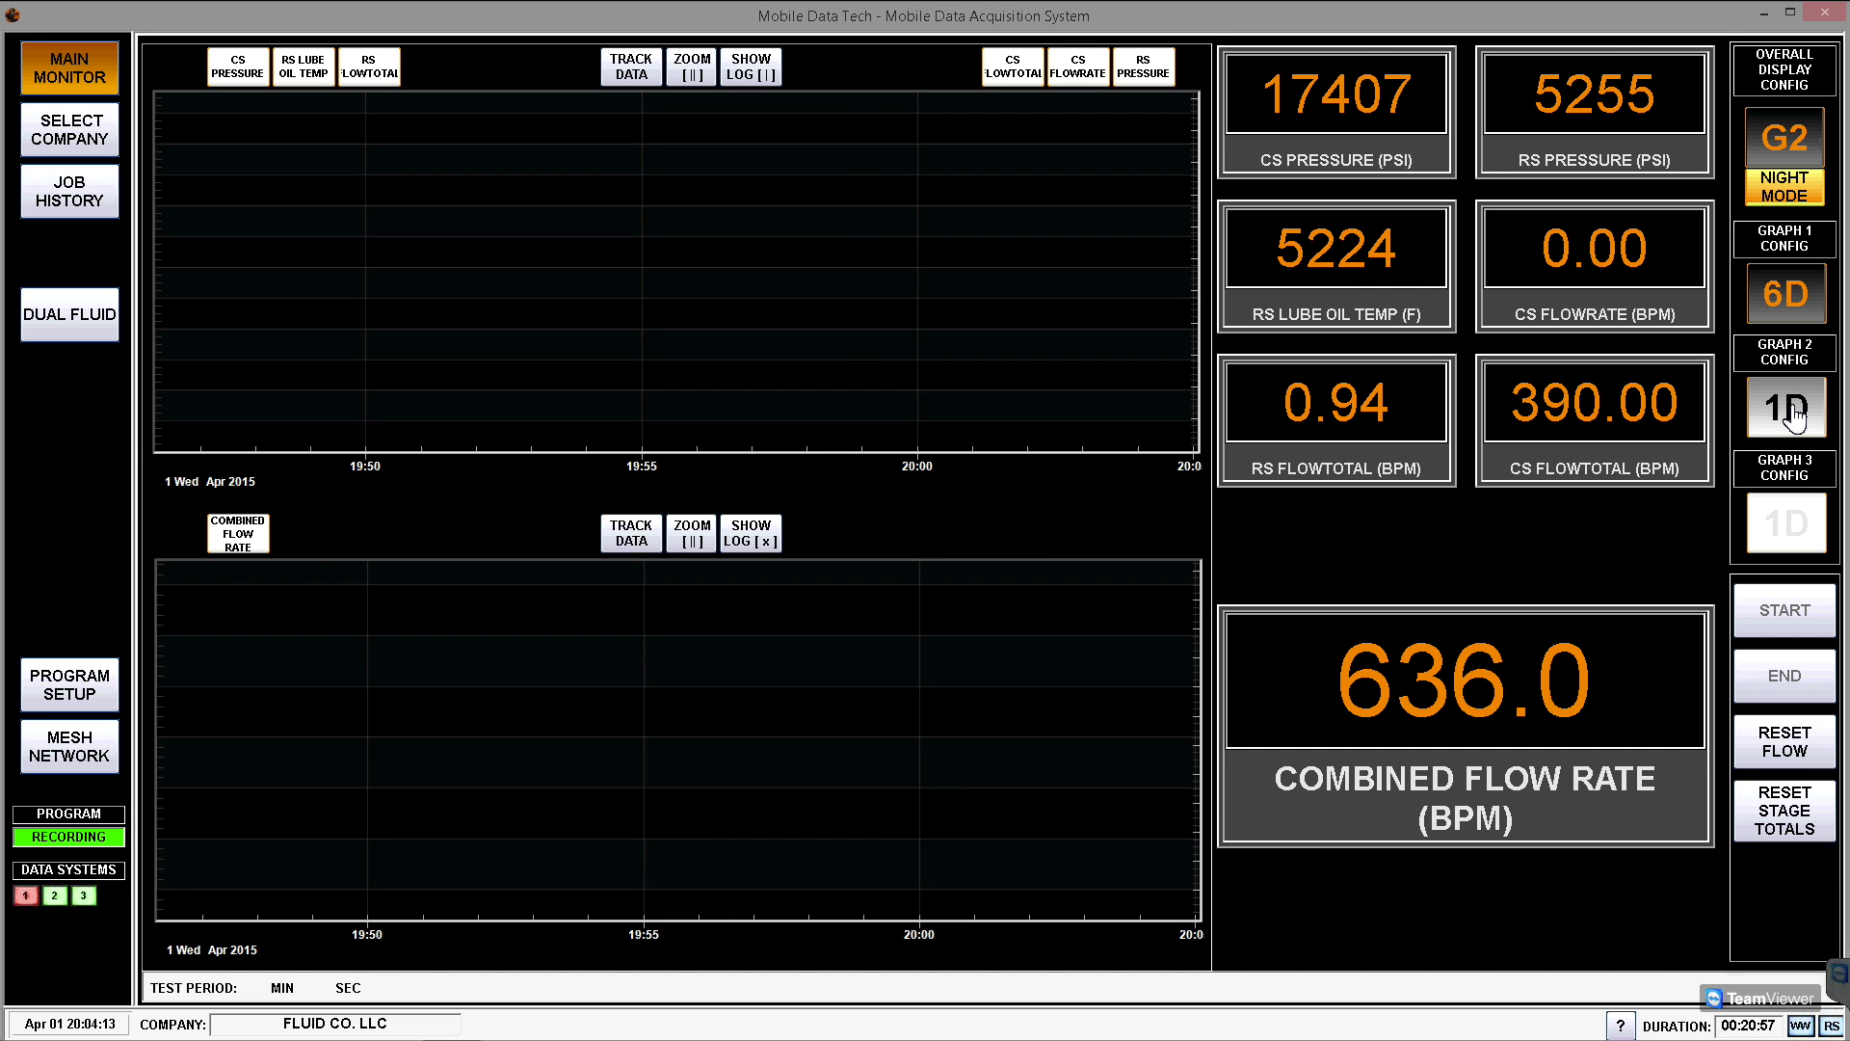
{"action": "left_click", "coordinate": [1788, 410]}
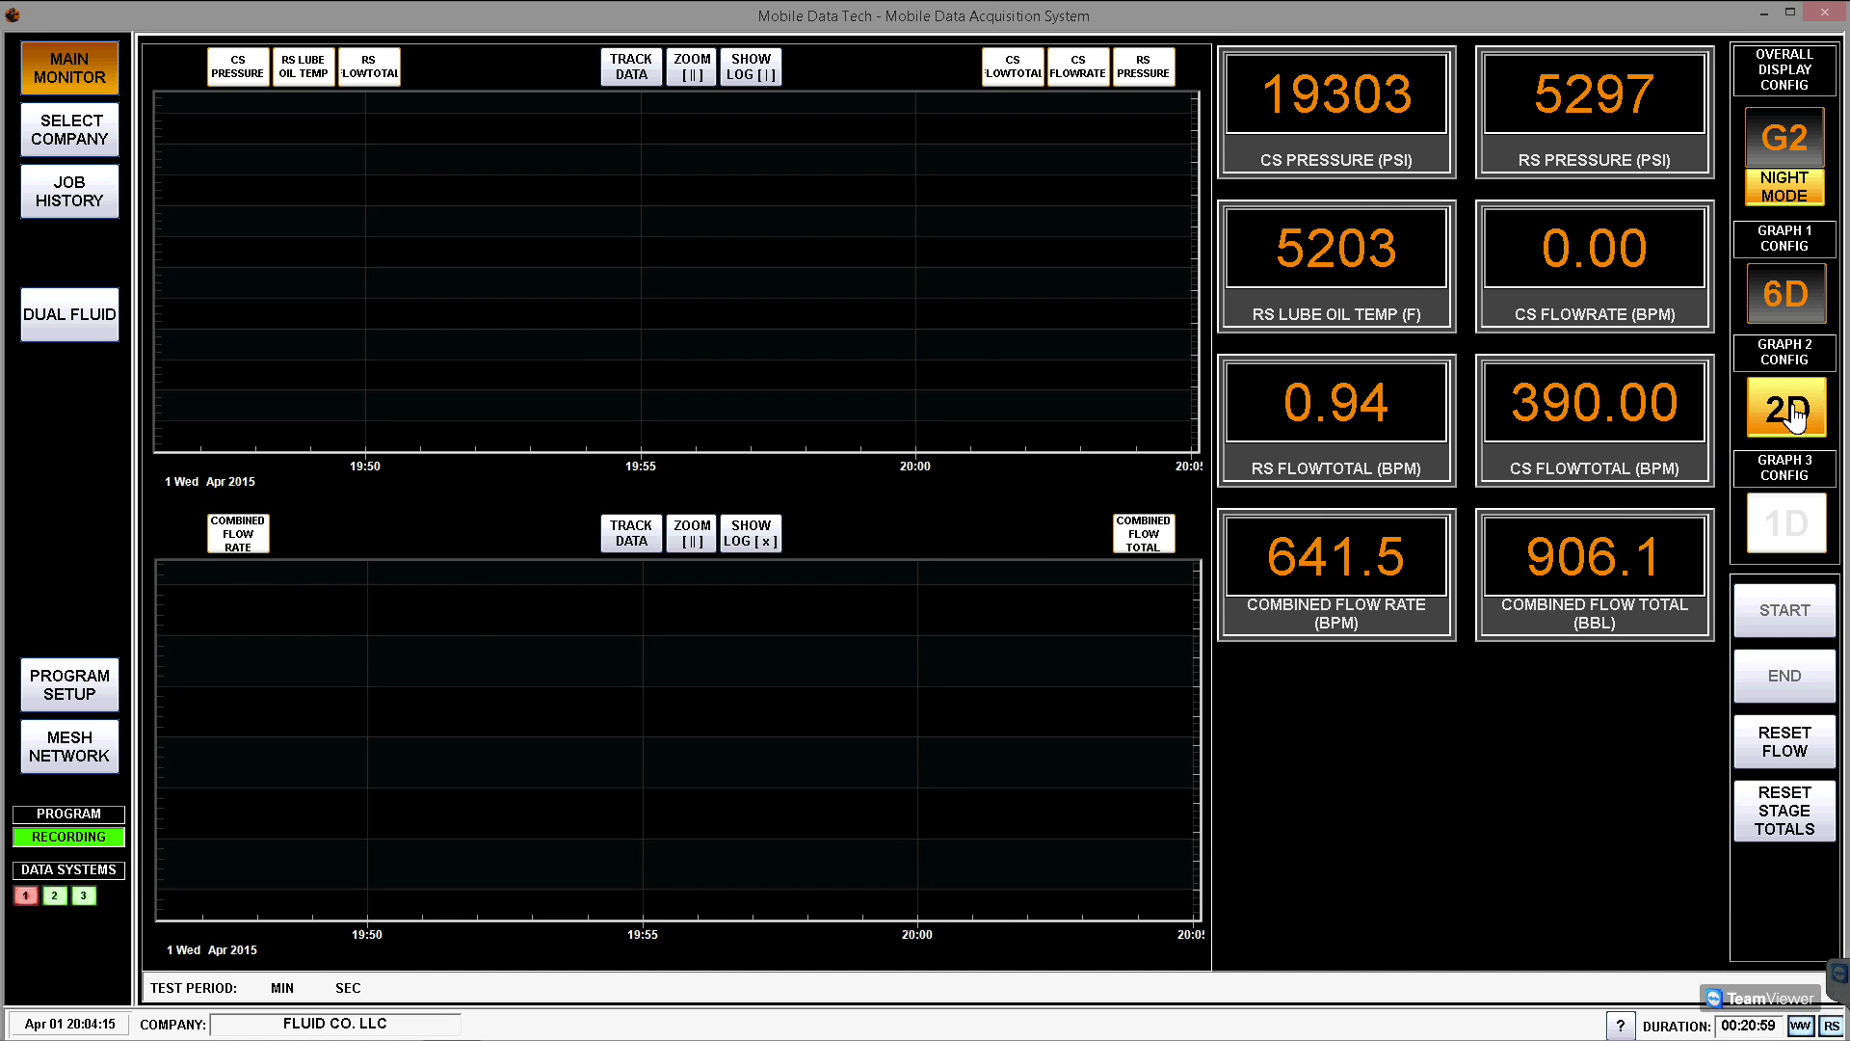
{"action": "left_click", "coordinate": [1789, 409]}
{"action": "left_click", "coordinate": [1788, 409]}
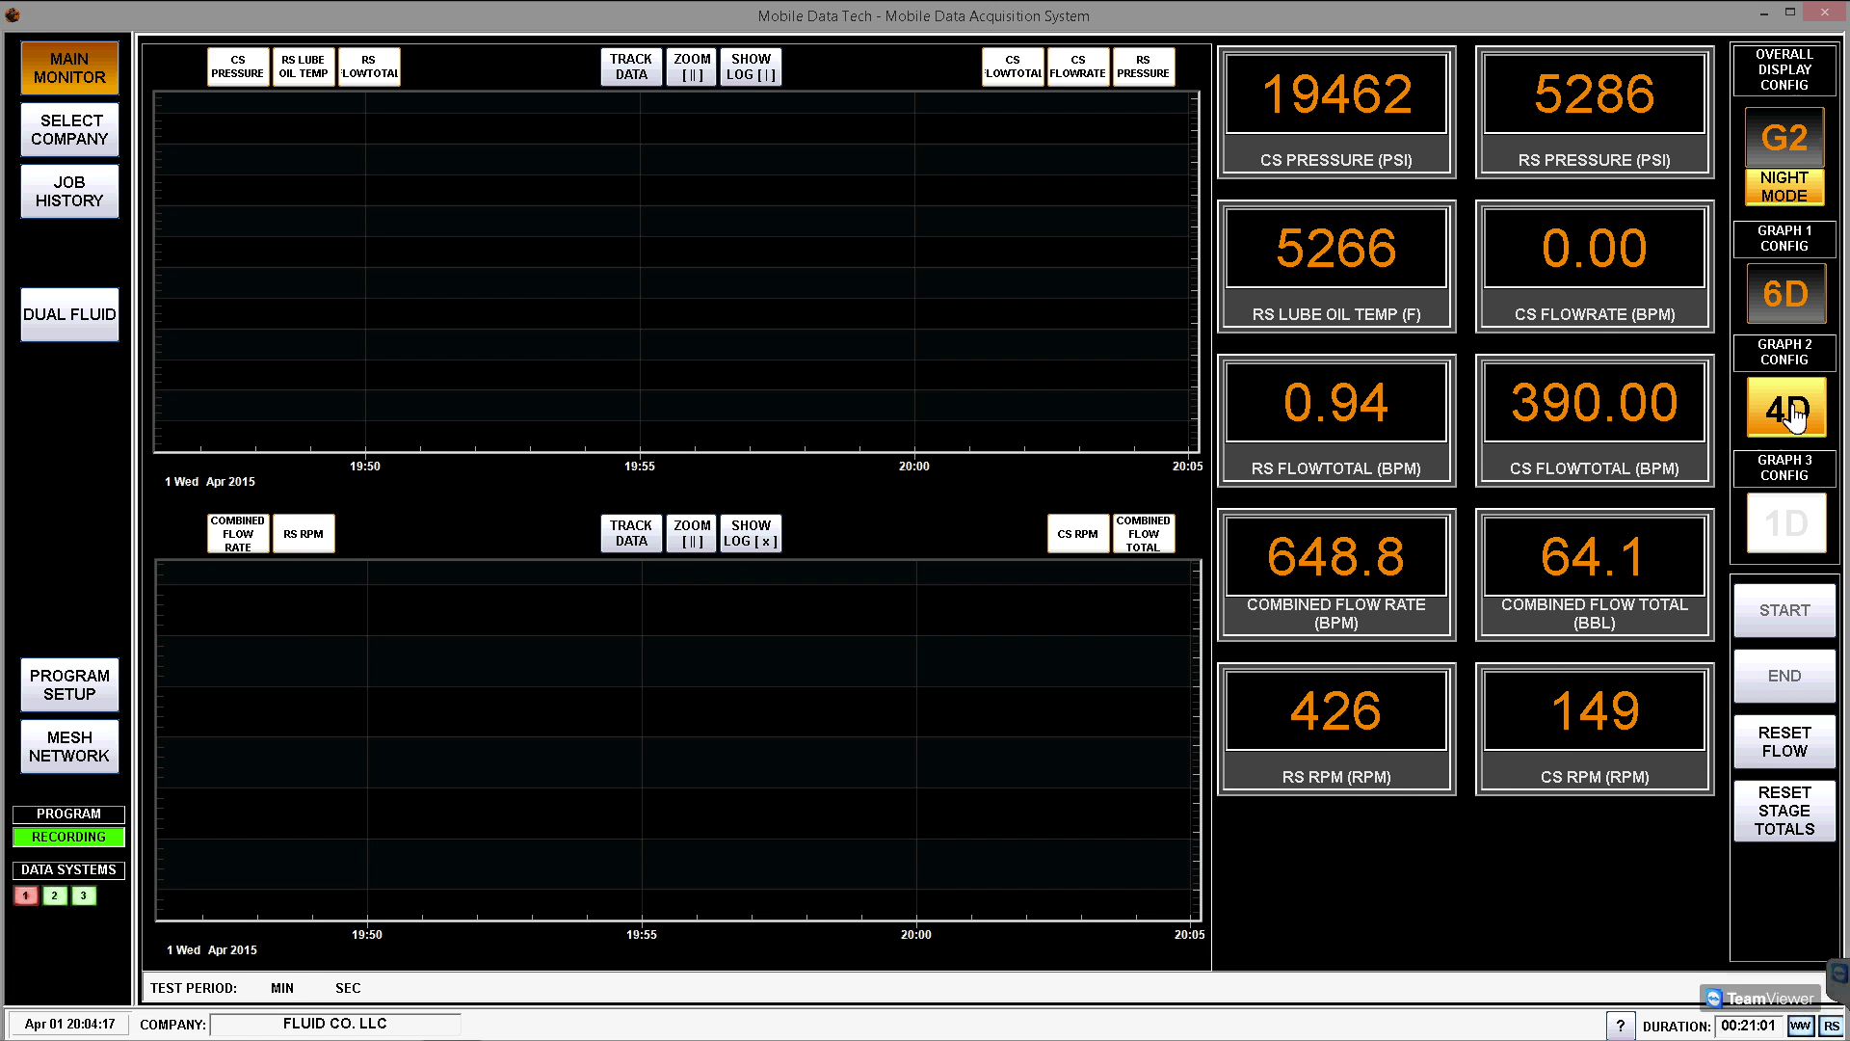
{"action": "left_click", "coordinate": [1789, 409]}
{"action": "left_click", "coordinate": [1789, 409]}
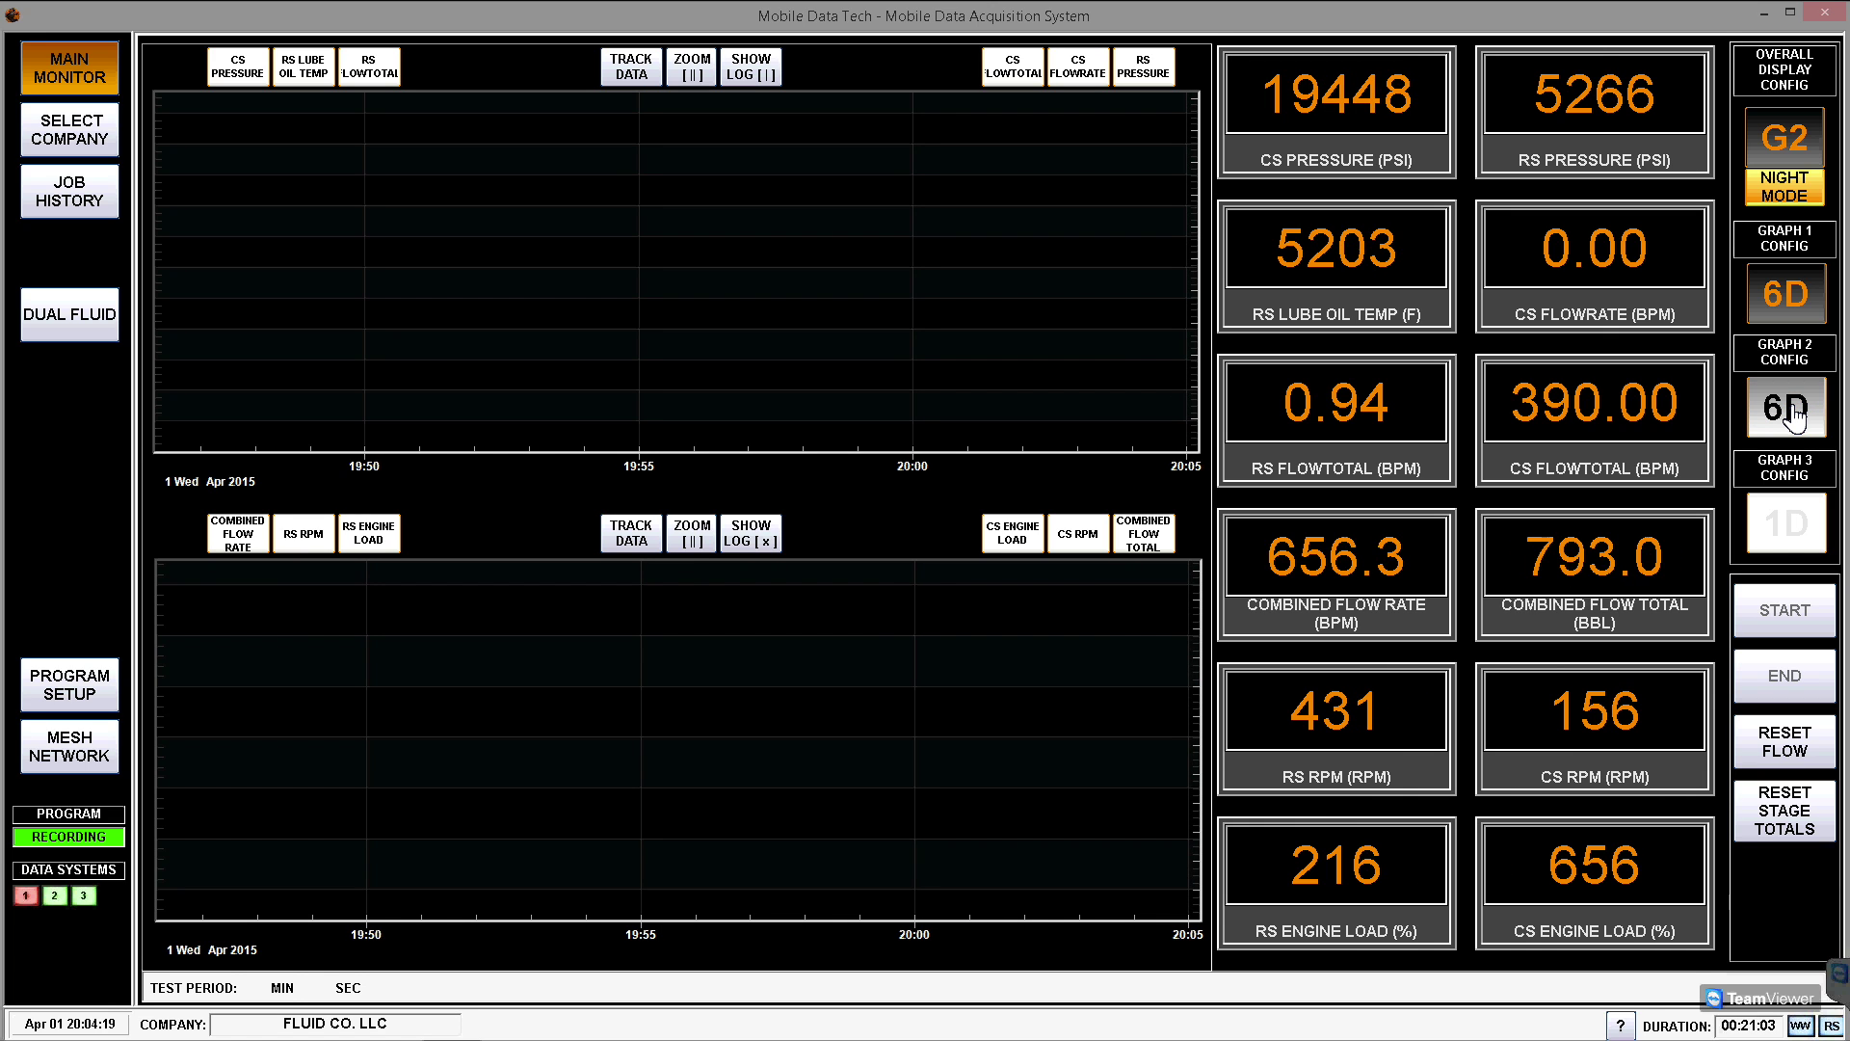
- Move combined flow onto the first graph, try a three-graph layout, then return to one large graph
{"action": "left_click", "coordinate": [1799, 143]}
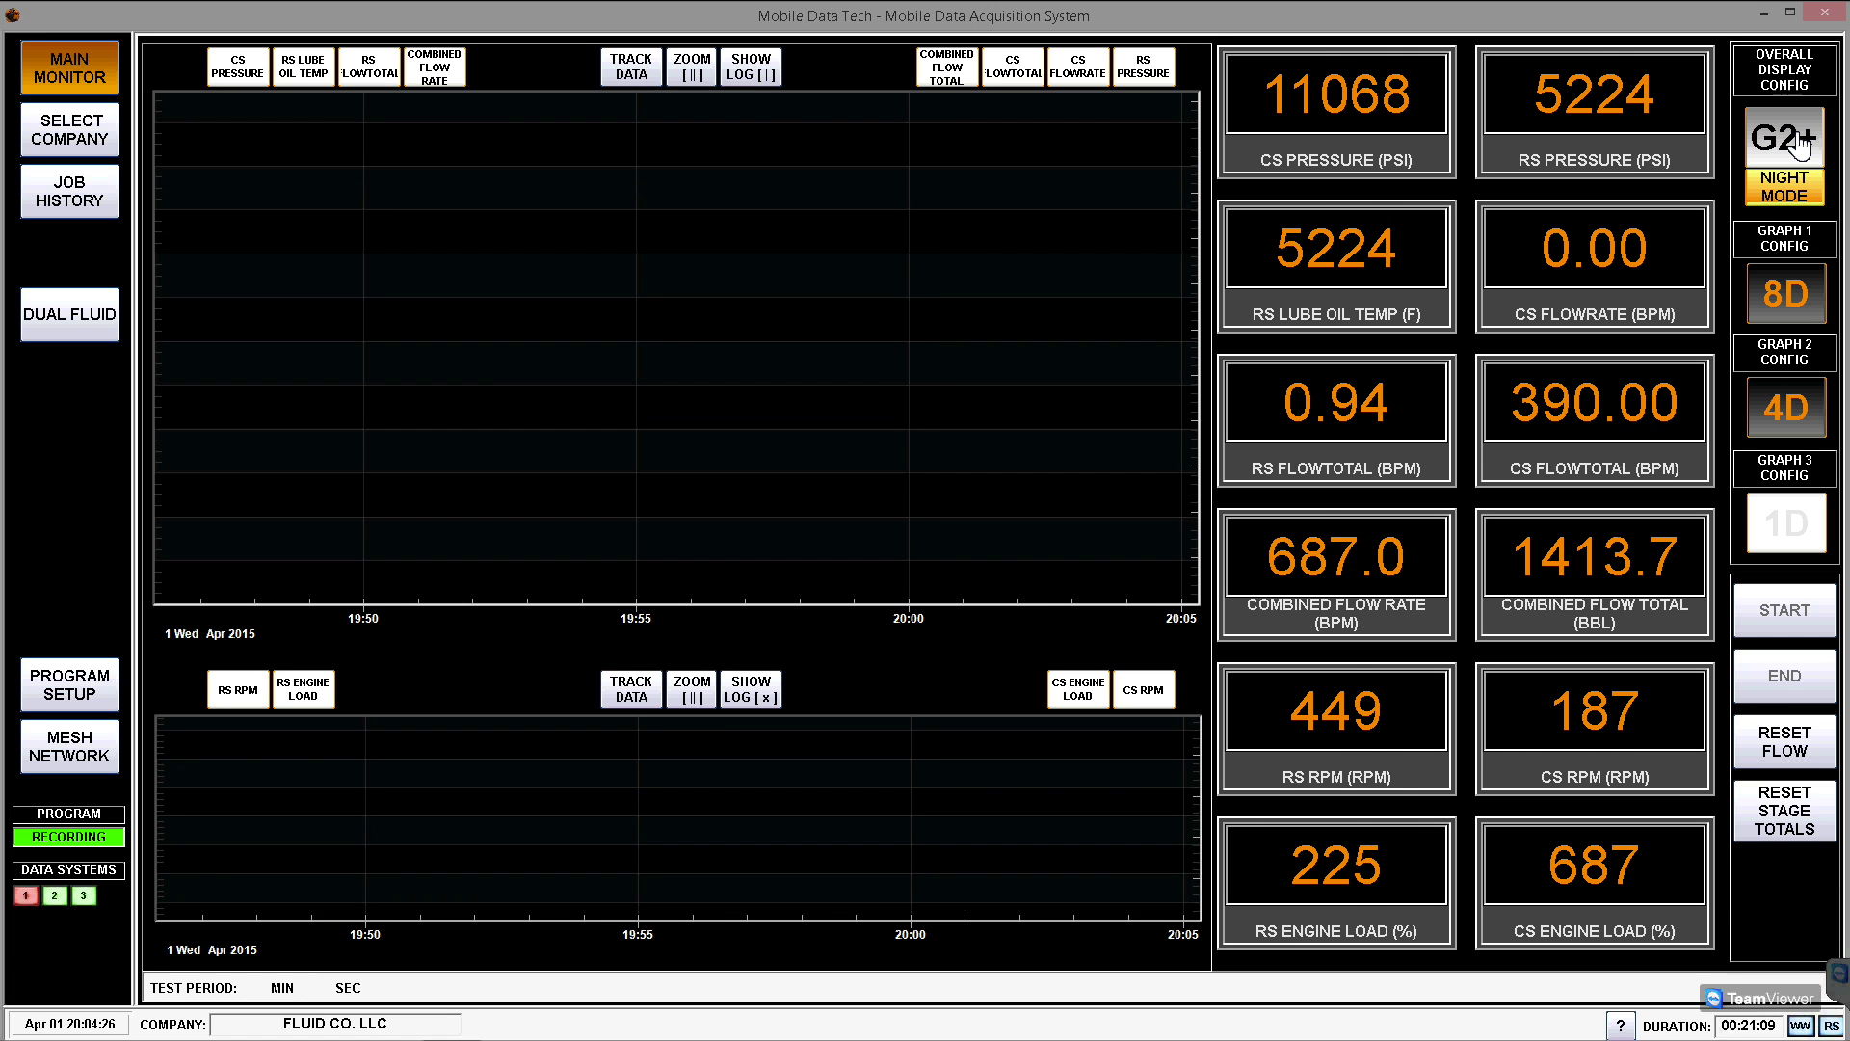
{"action": "left_click", "coordinate": [1800, 141]}
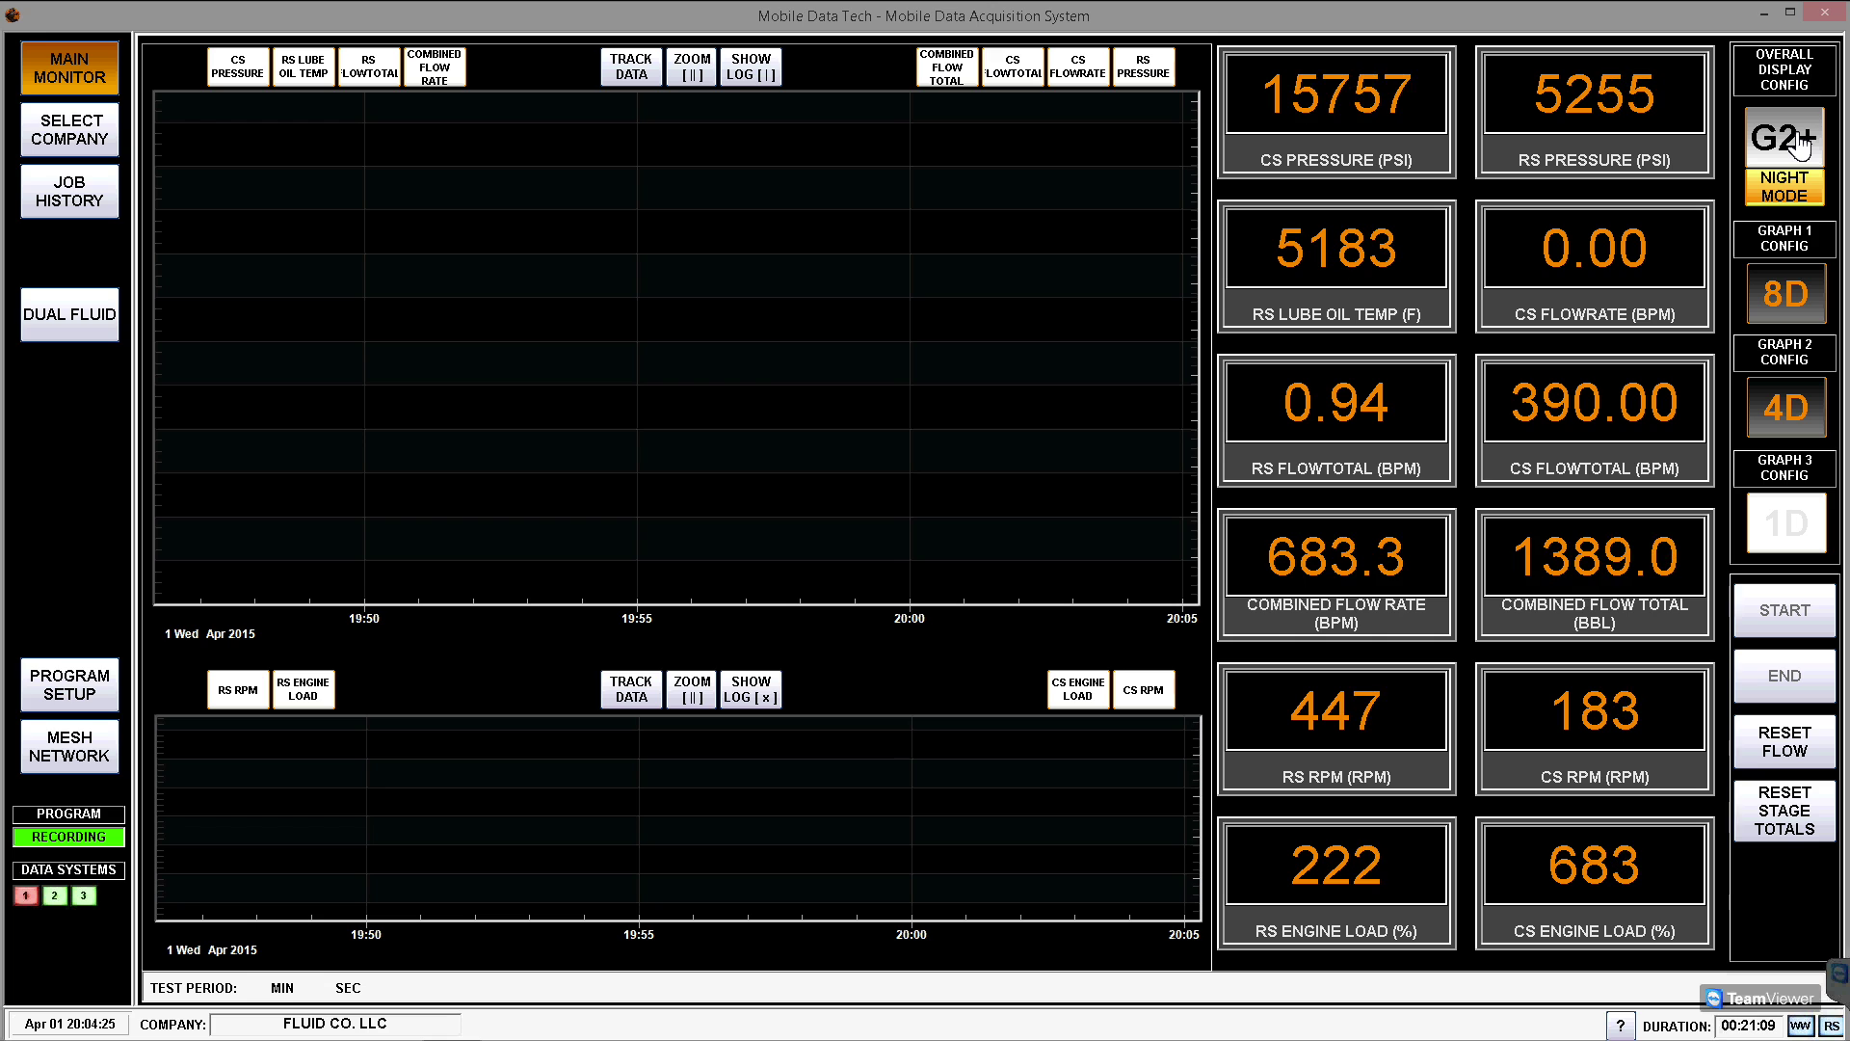
{"action": "left_click", "coordinate": [1800, 141]}
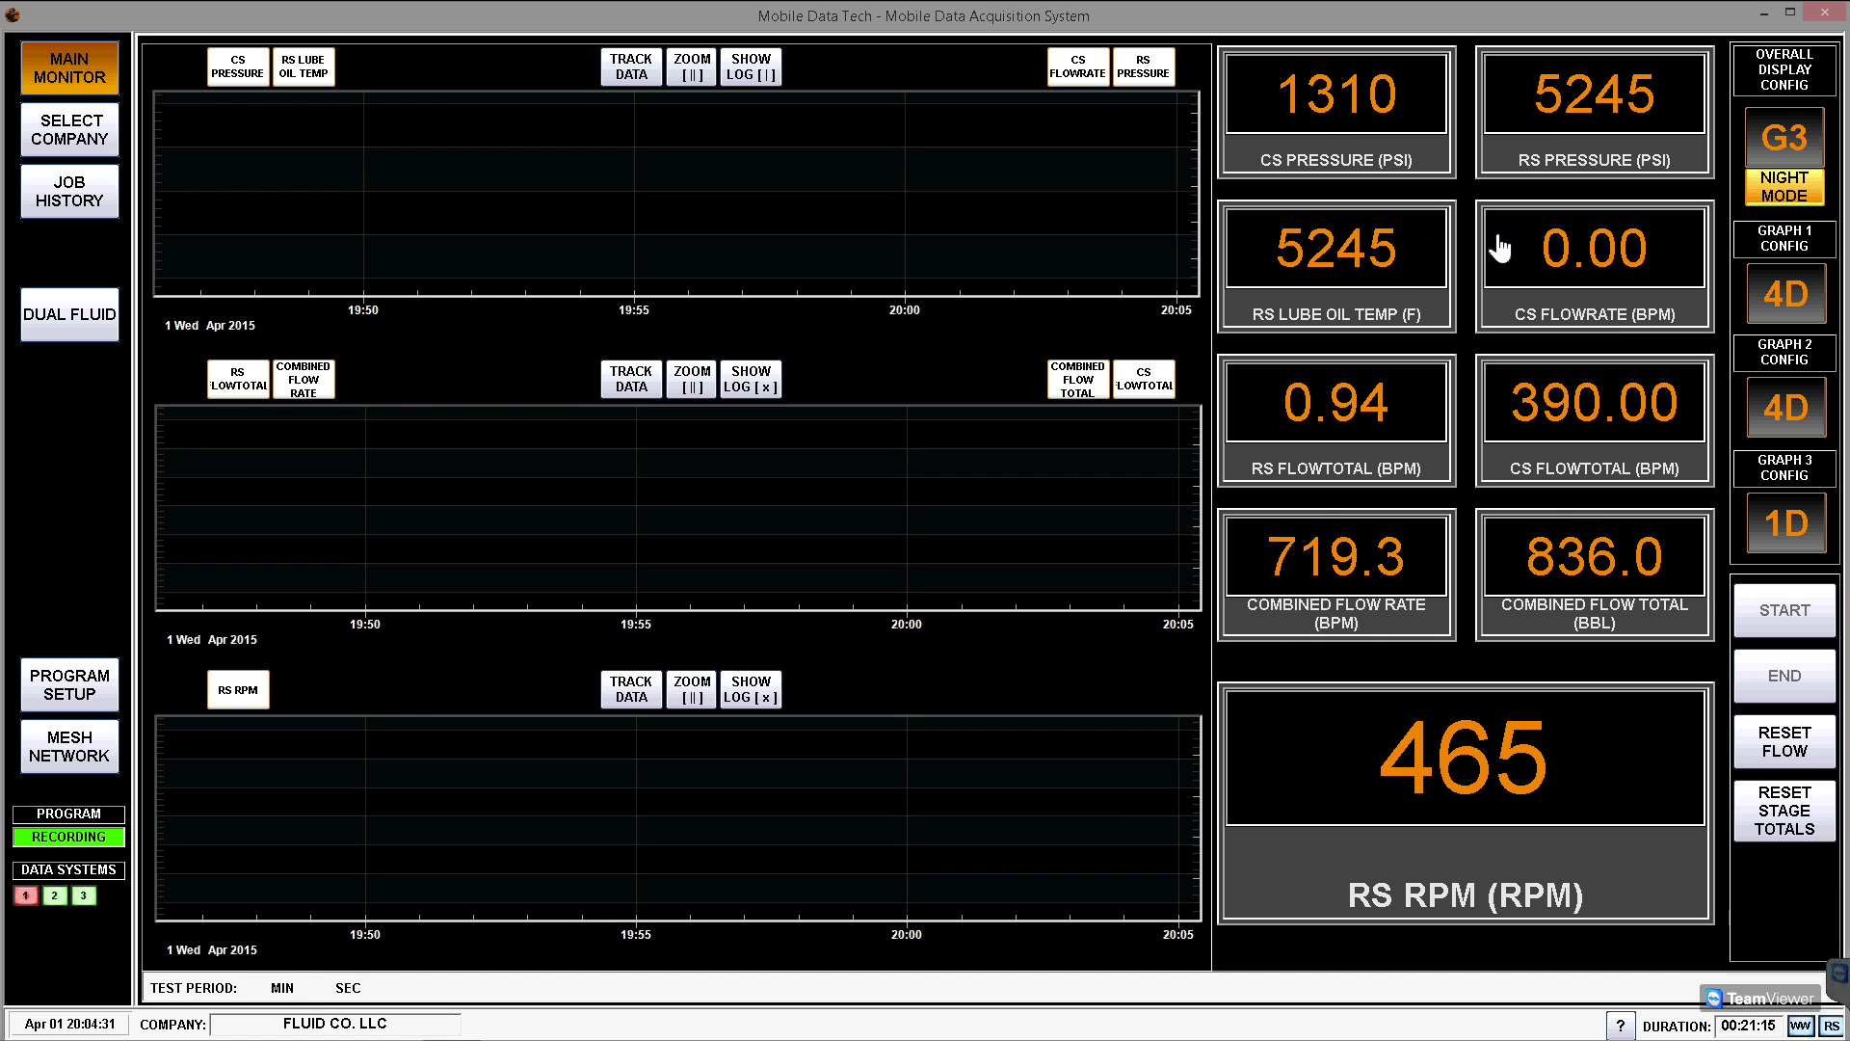
{"action": "left_click", "coordinate": [1784, 152]}
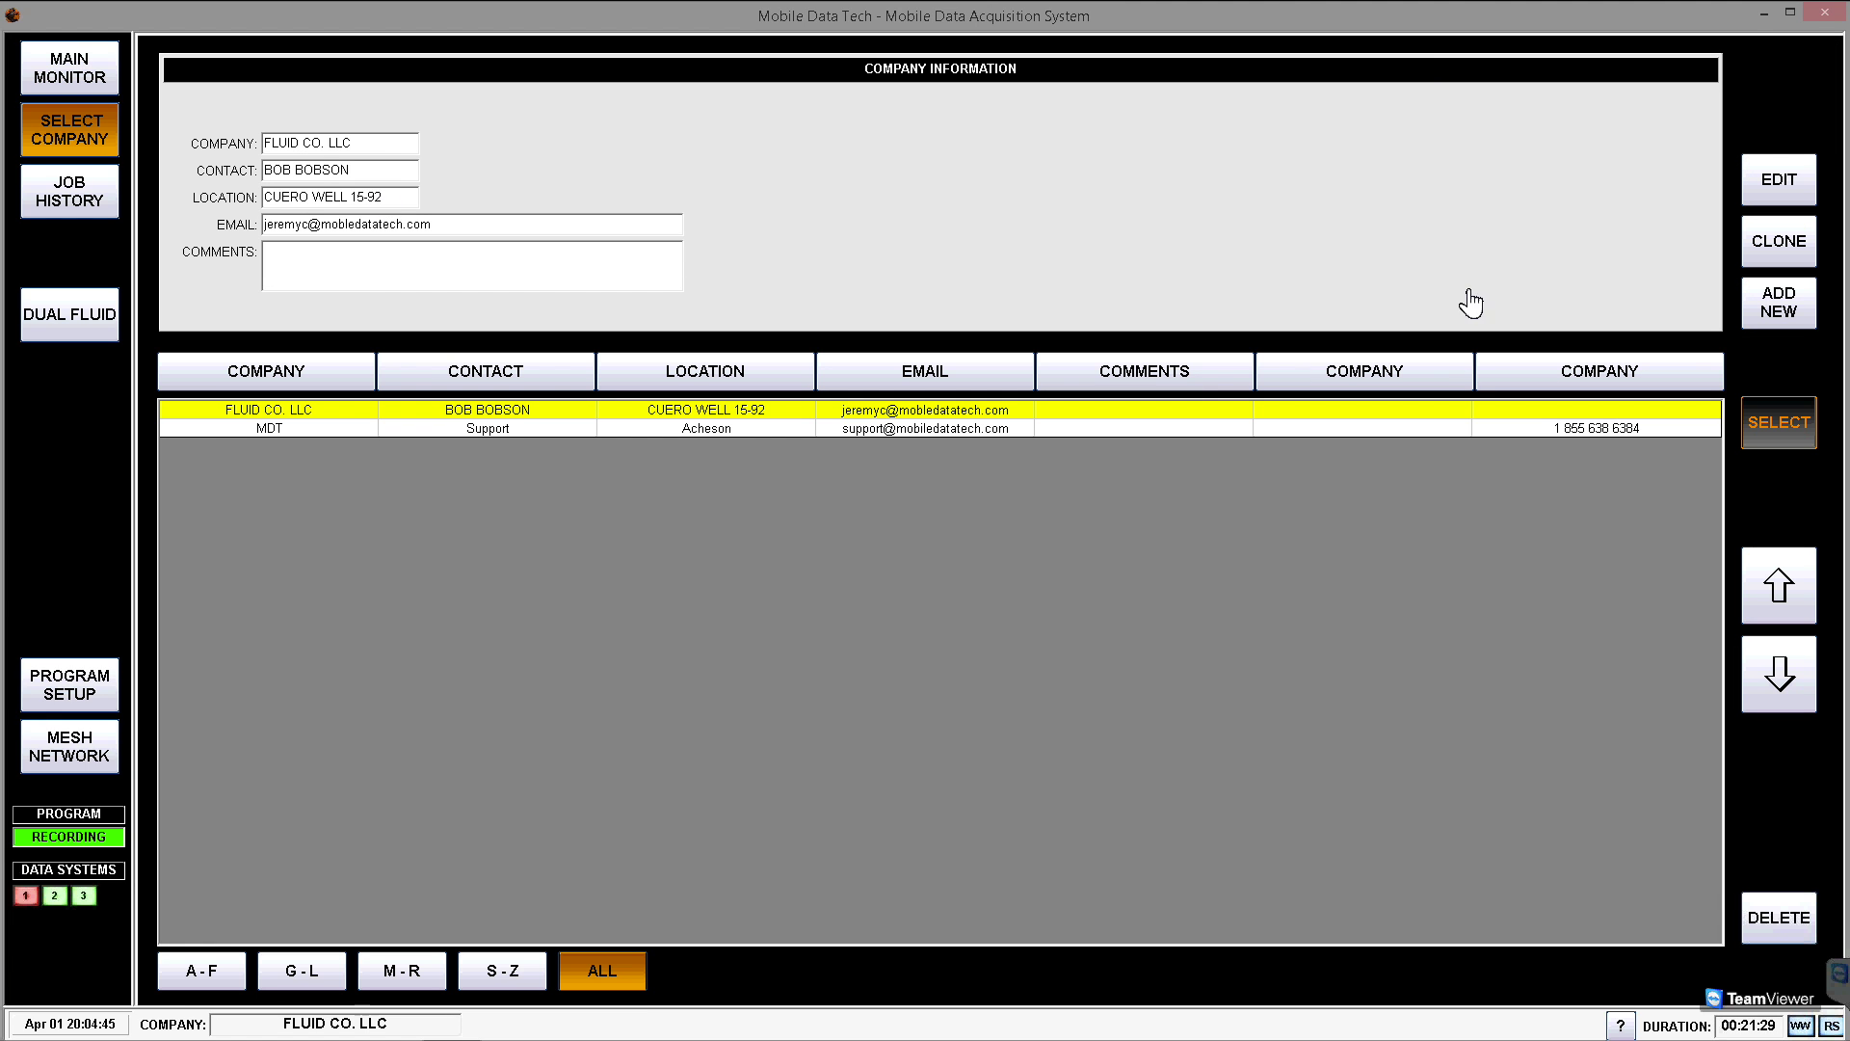
- Select and lock FLUID CO. LLC as the company, then go back to the main monitor
{"action": "left_click", "coordinate": [1741, 416]}
{"action": "left_click", "coordinate": [1780, 424]}
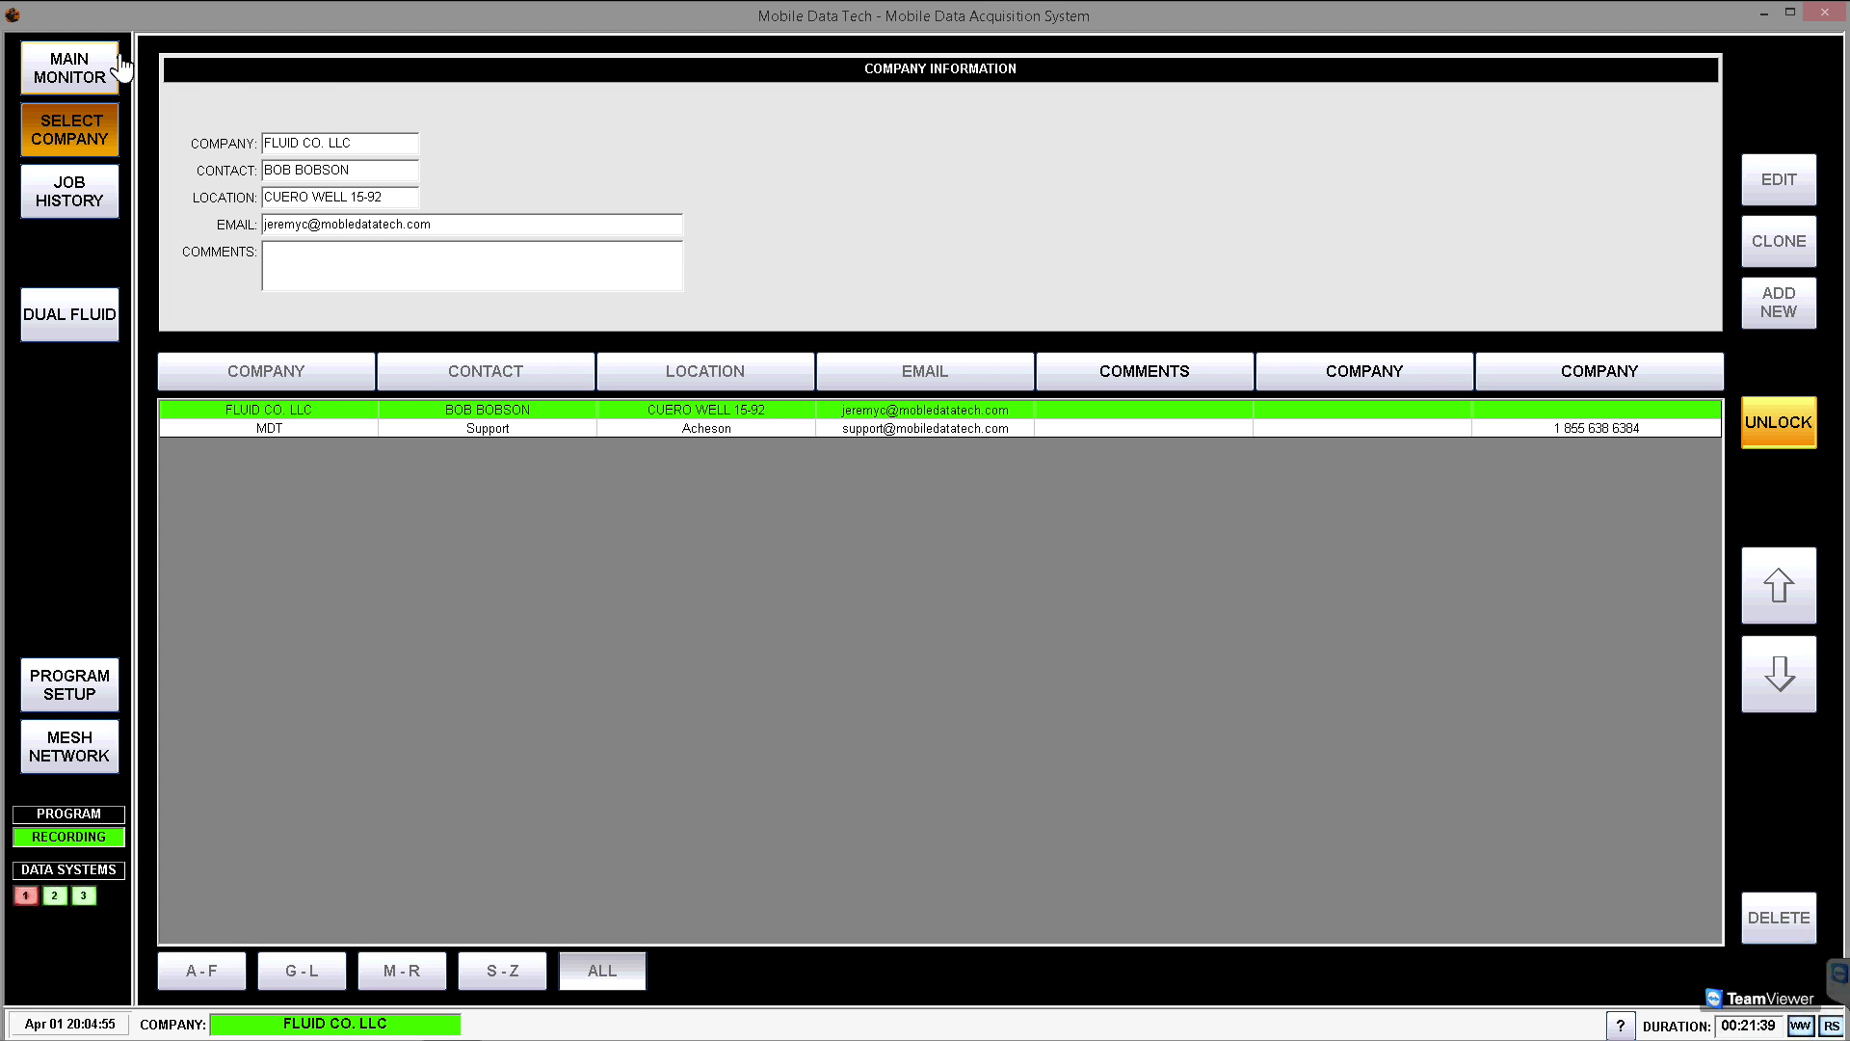
{"action": "left_click", "coordinate": [91, 75]}
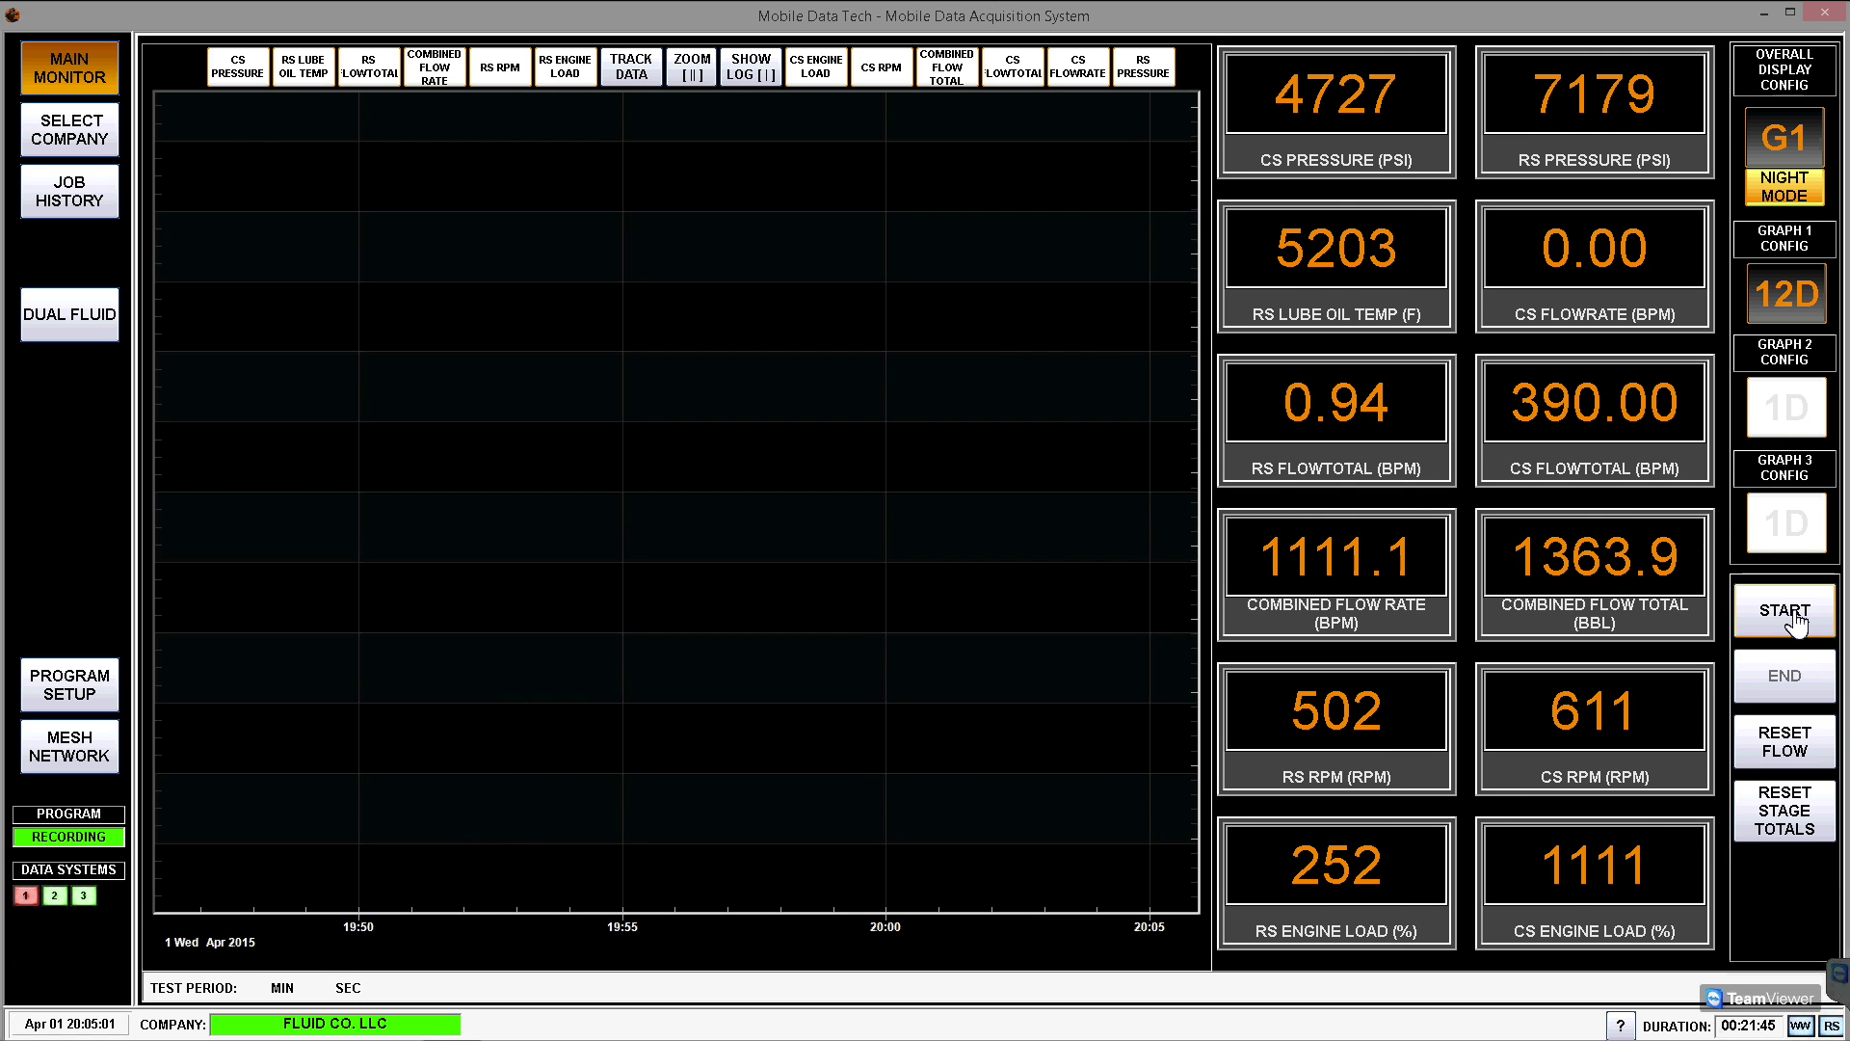
- Start the job timer and plot CS and RS pressure, briefly trying CS flowrate and RS lube oil temp
{"action": "left_click", "coordinate": [1792, 617]}
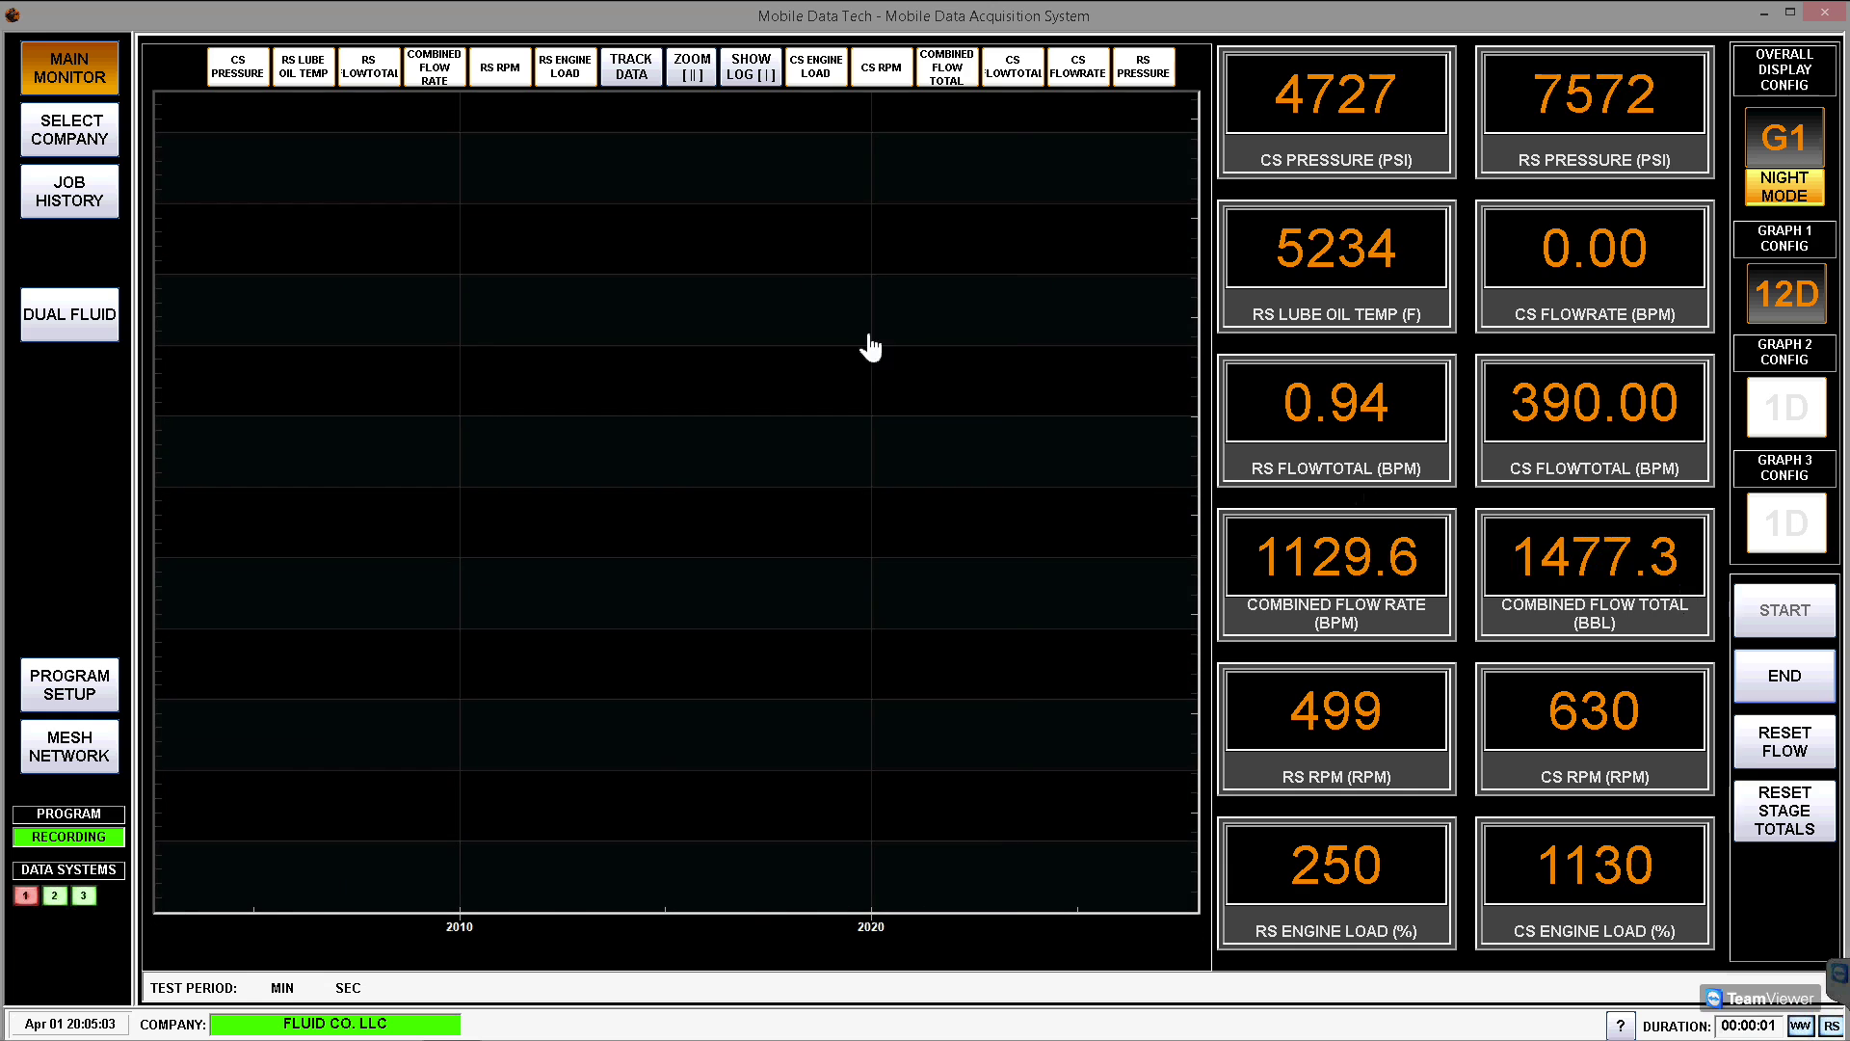
{"action": "left_click", "coordinate": [241, 75]}
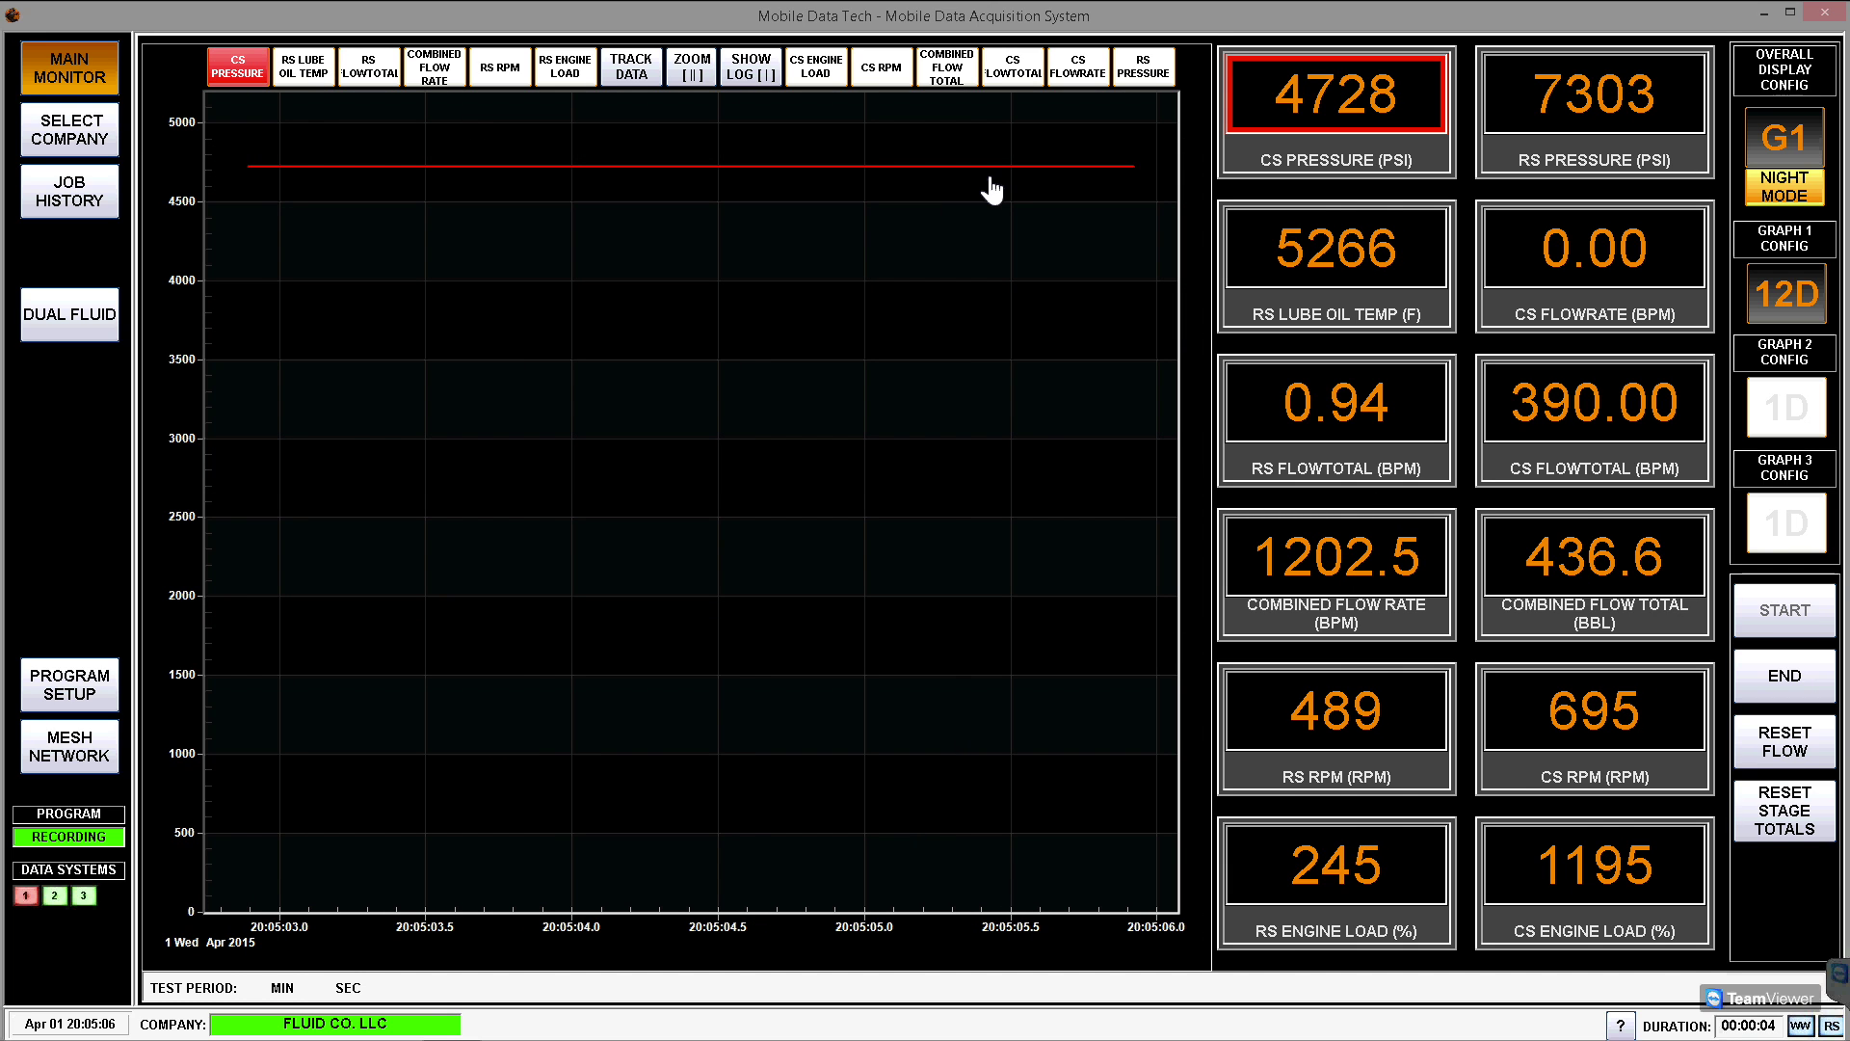
{"action": "left_click", "coordinate": [1161, 75]}
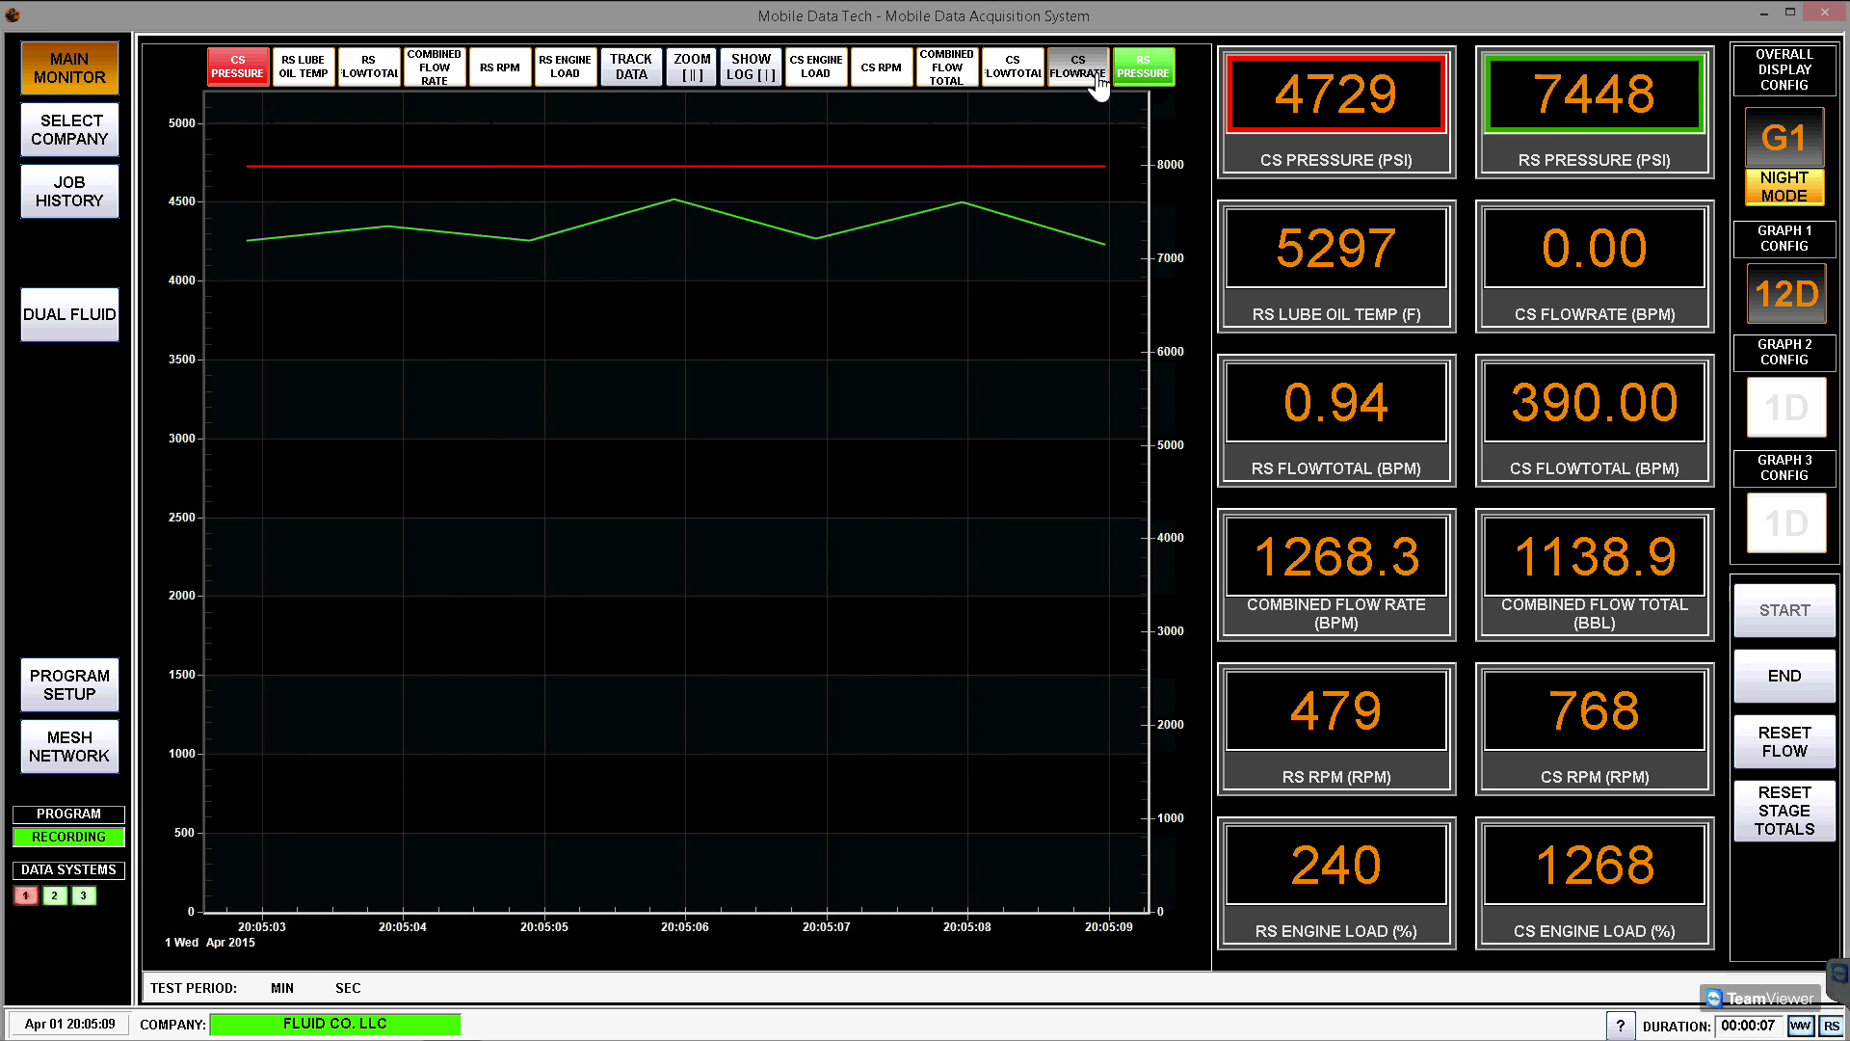
{"action": "left_click", "coordinate": [1077, 75]}
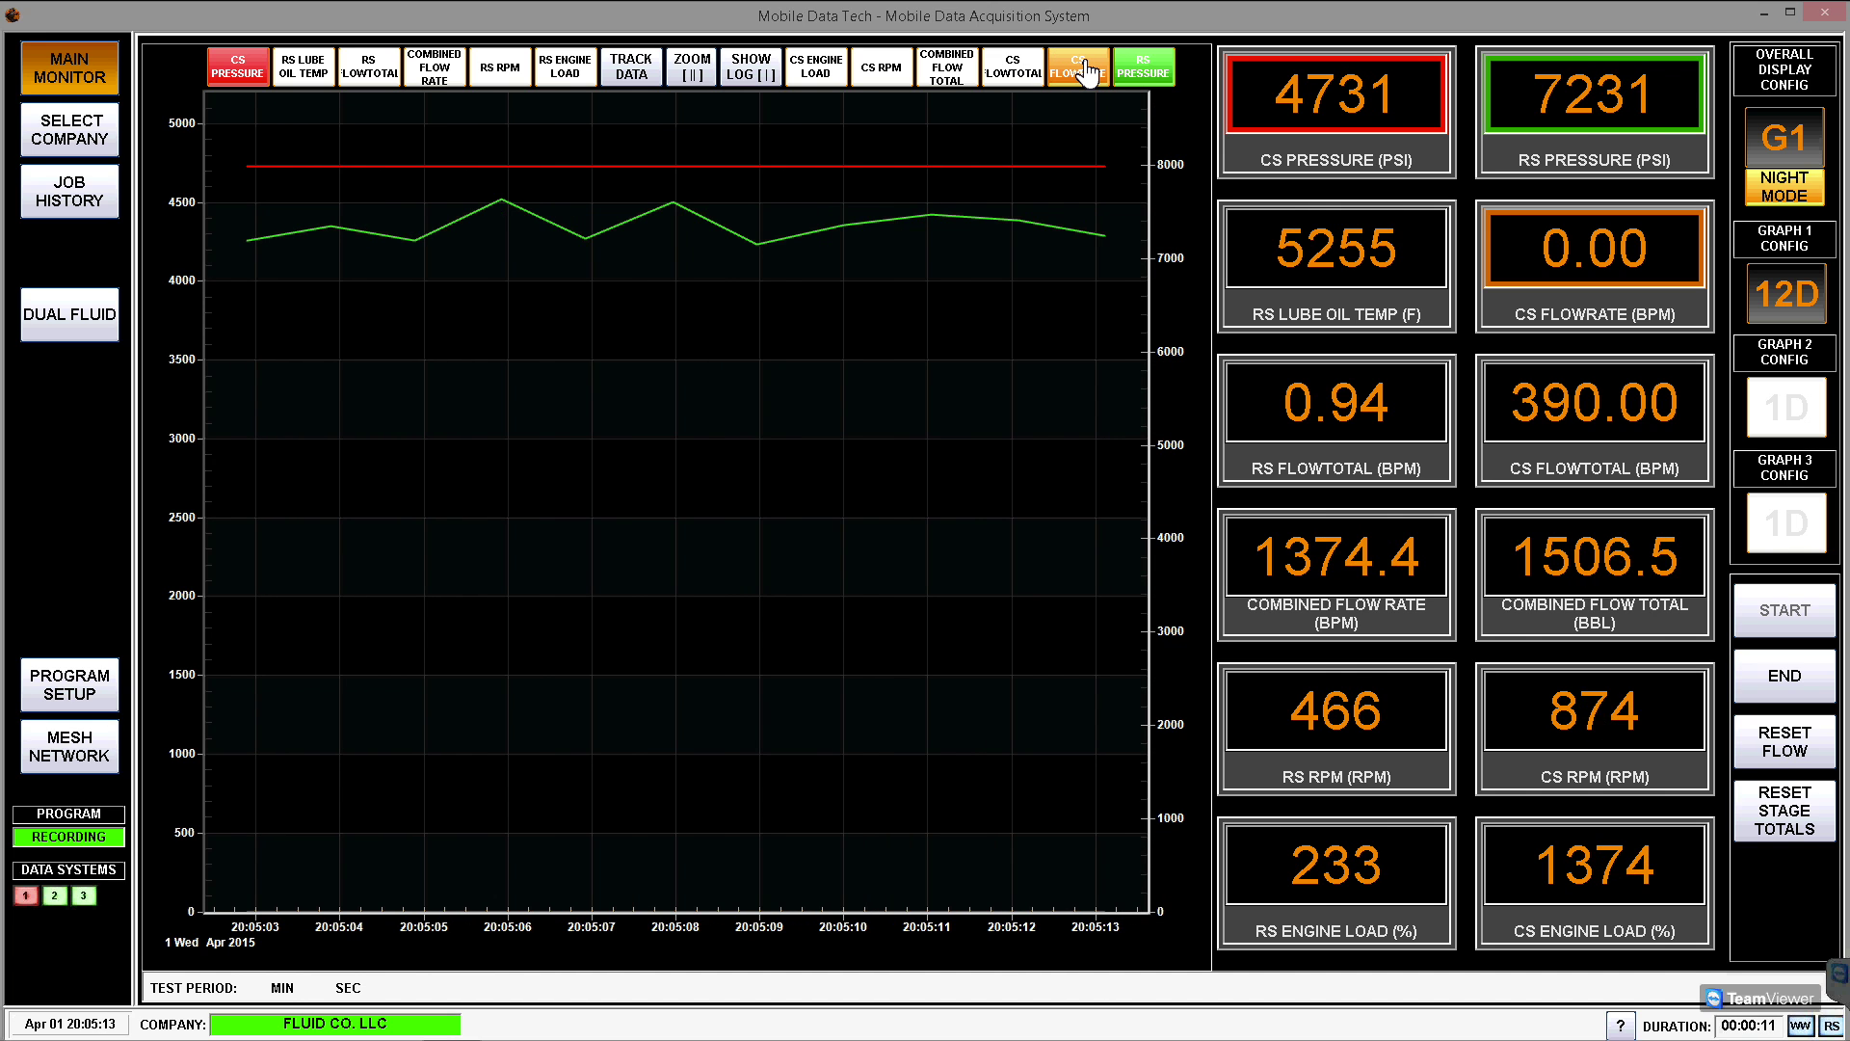
{"action": "left_click", "coordinate": [1085, 73]}
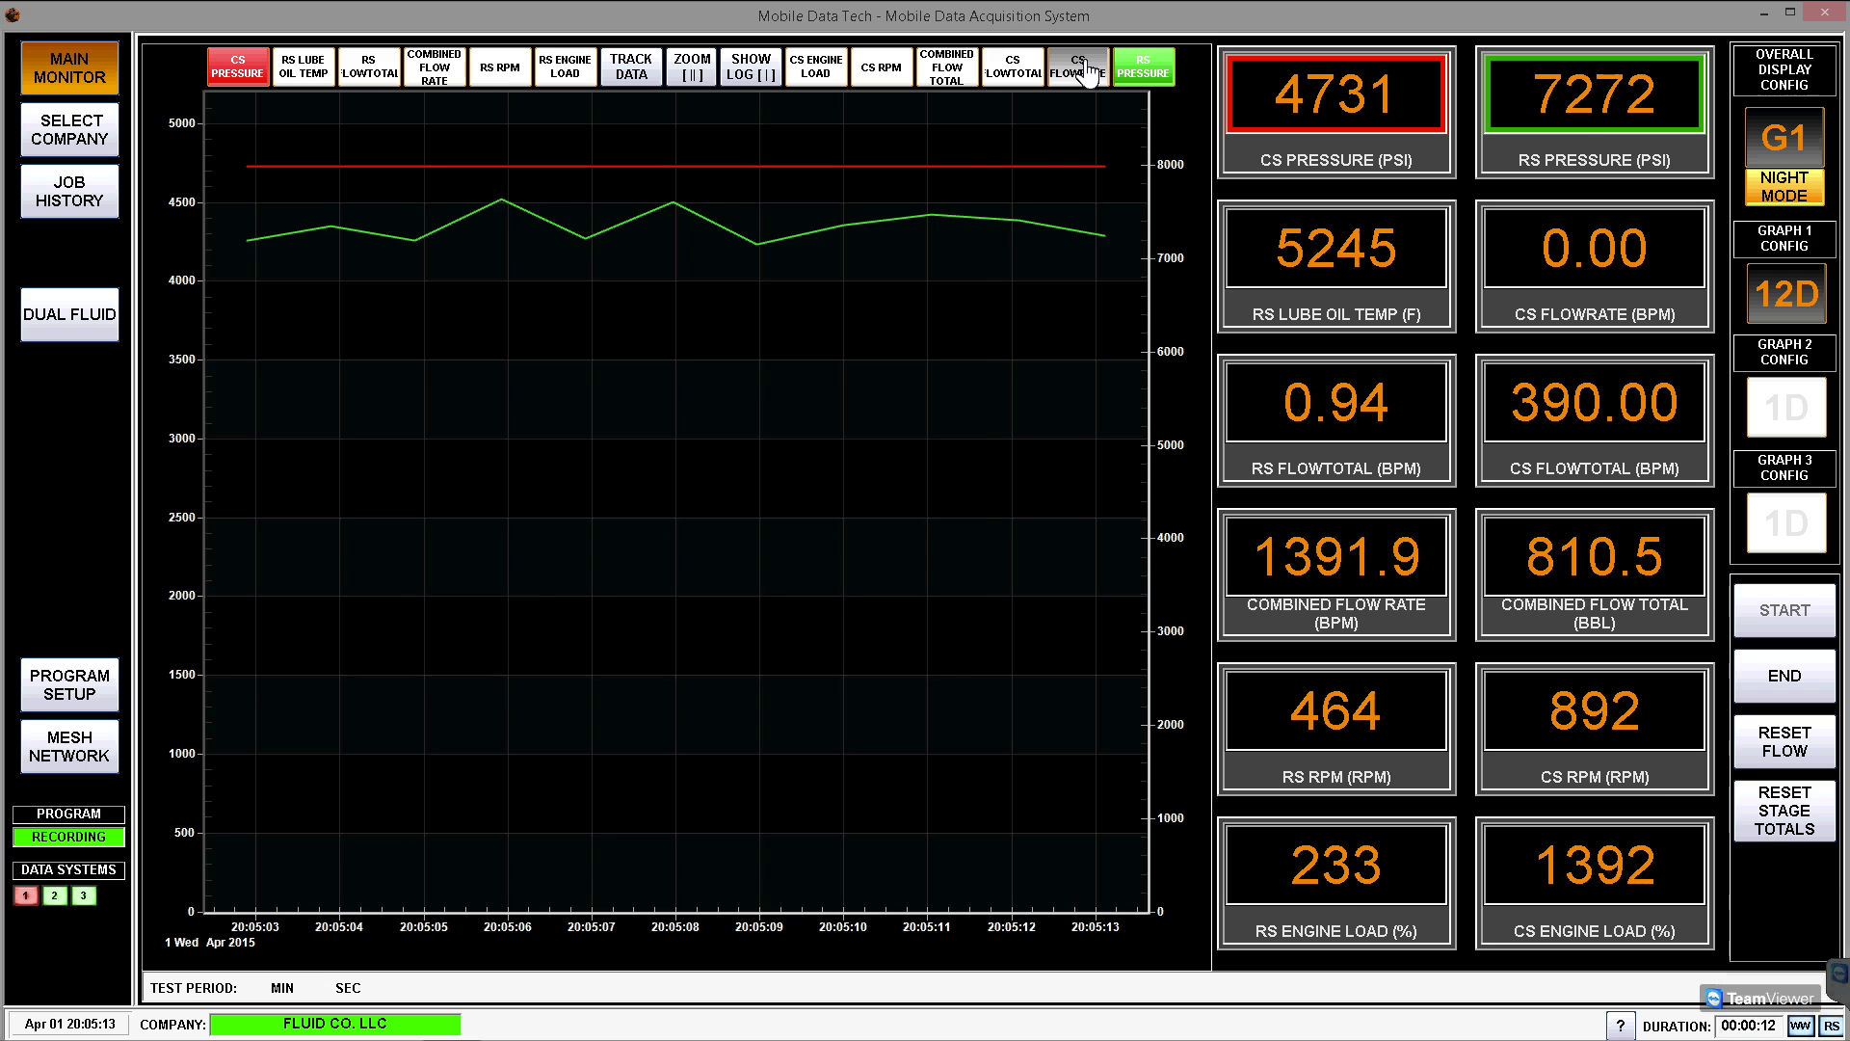
{"action": "left_click", "coordinate": [310, 77]}
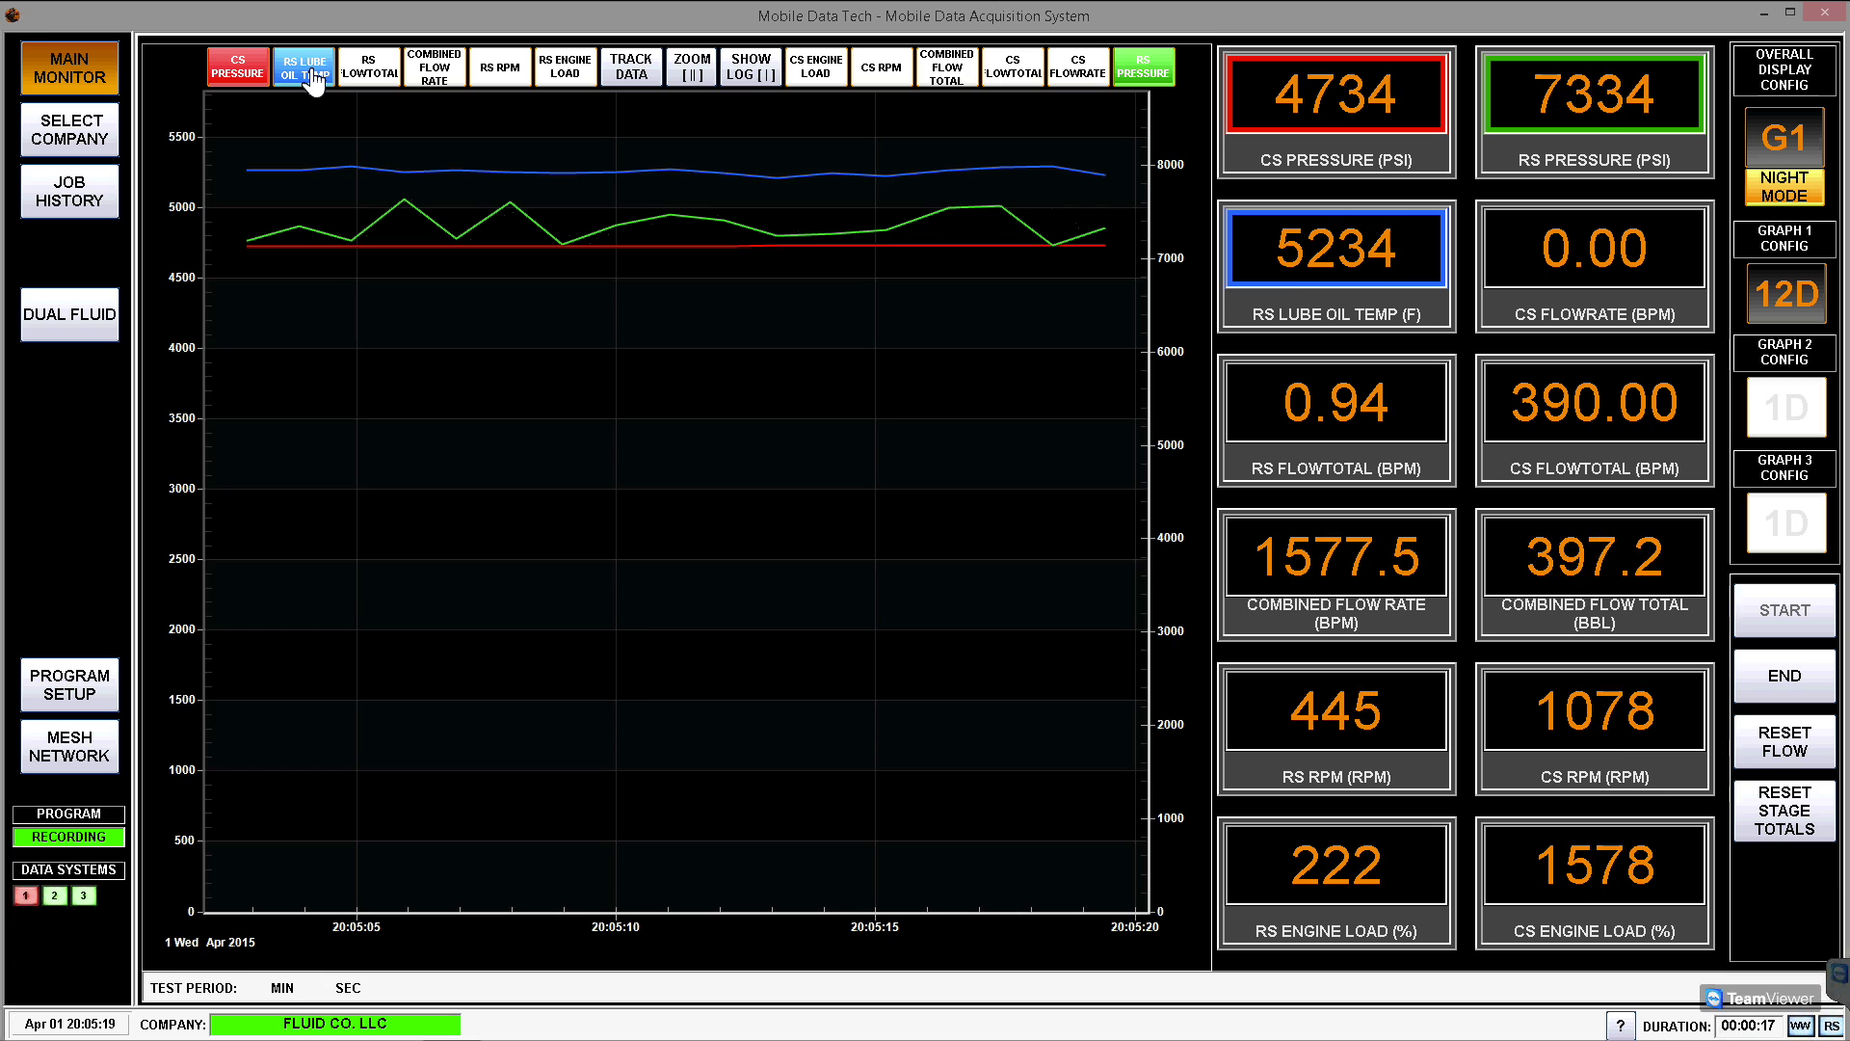
{"action": "left_click", "coordinate": [313, 75]}
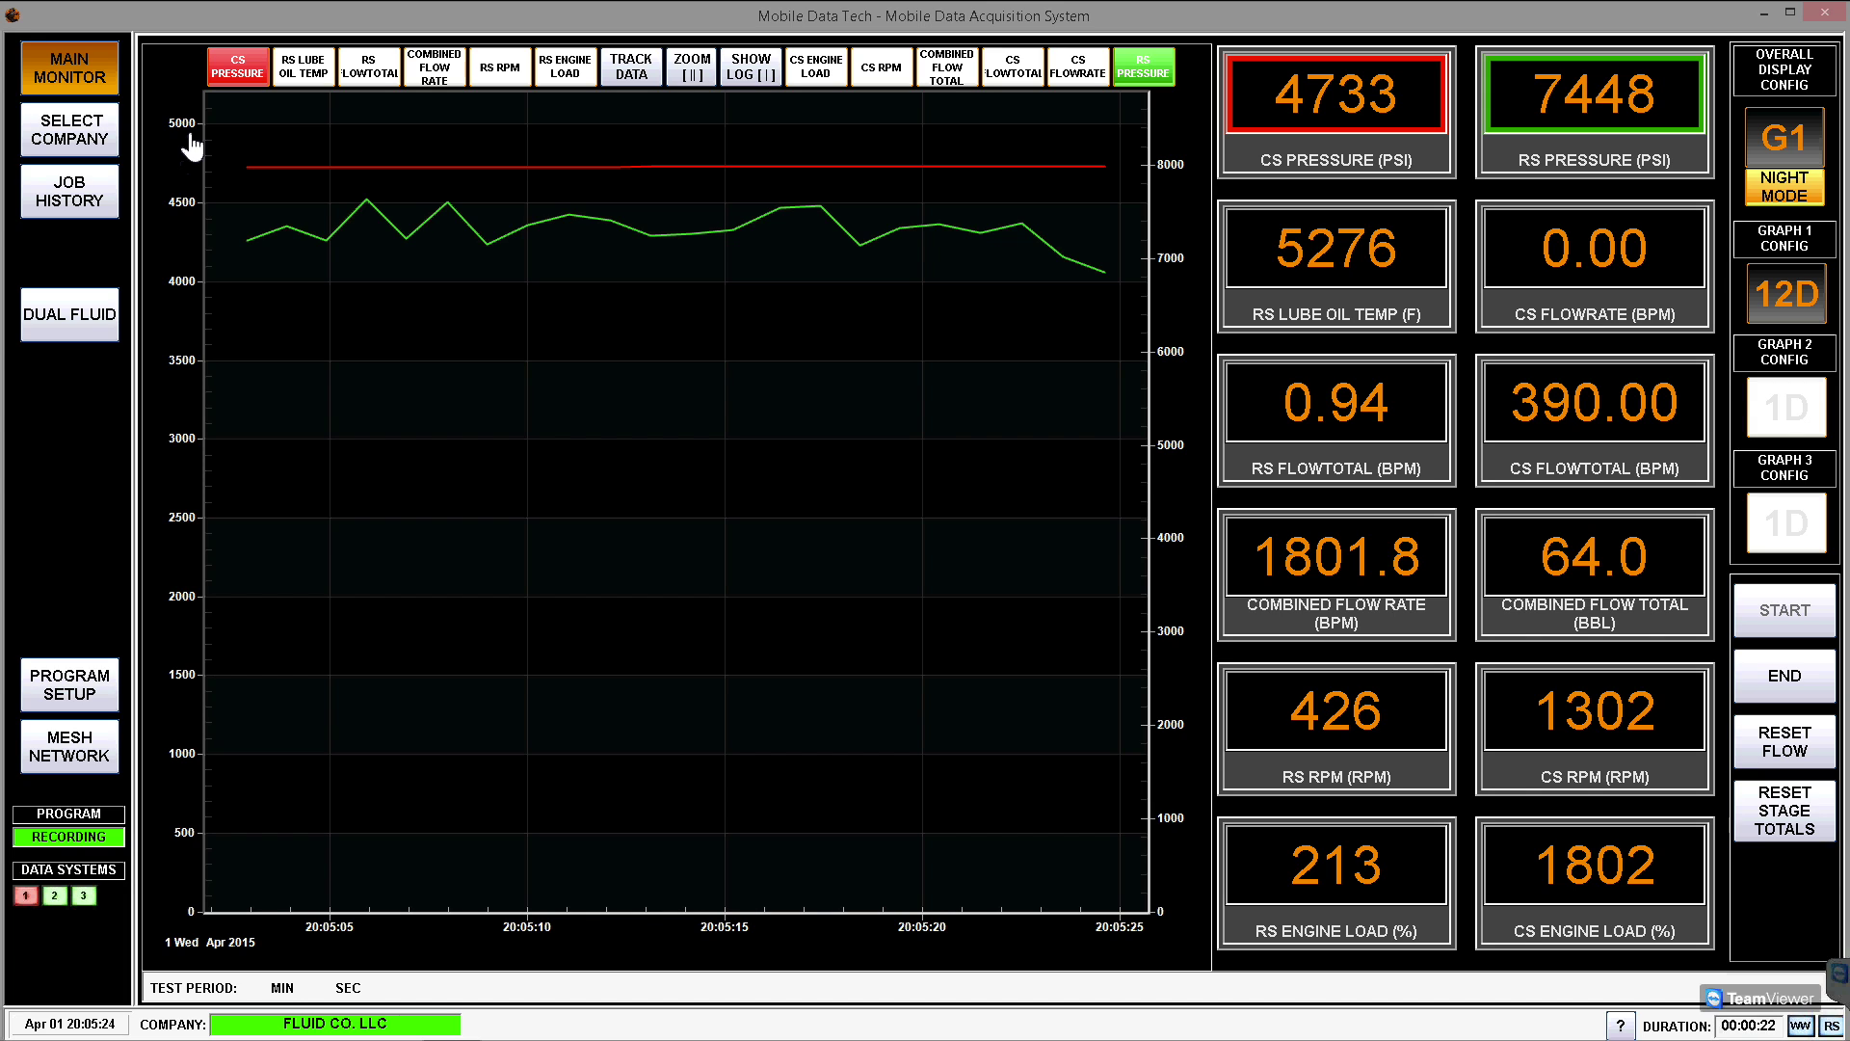
- Set the left pressure axis to 3000–8000, then switch it to auto scale so it fits 0–12000
{"action": "left_click", "coordinate": [198, 413]}
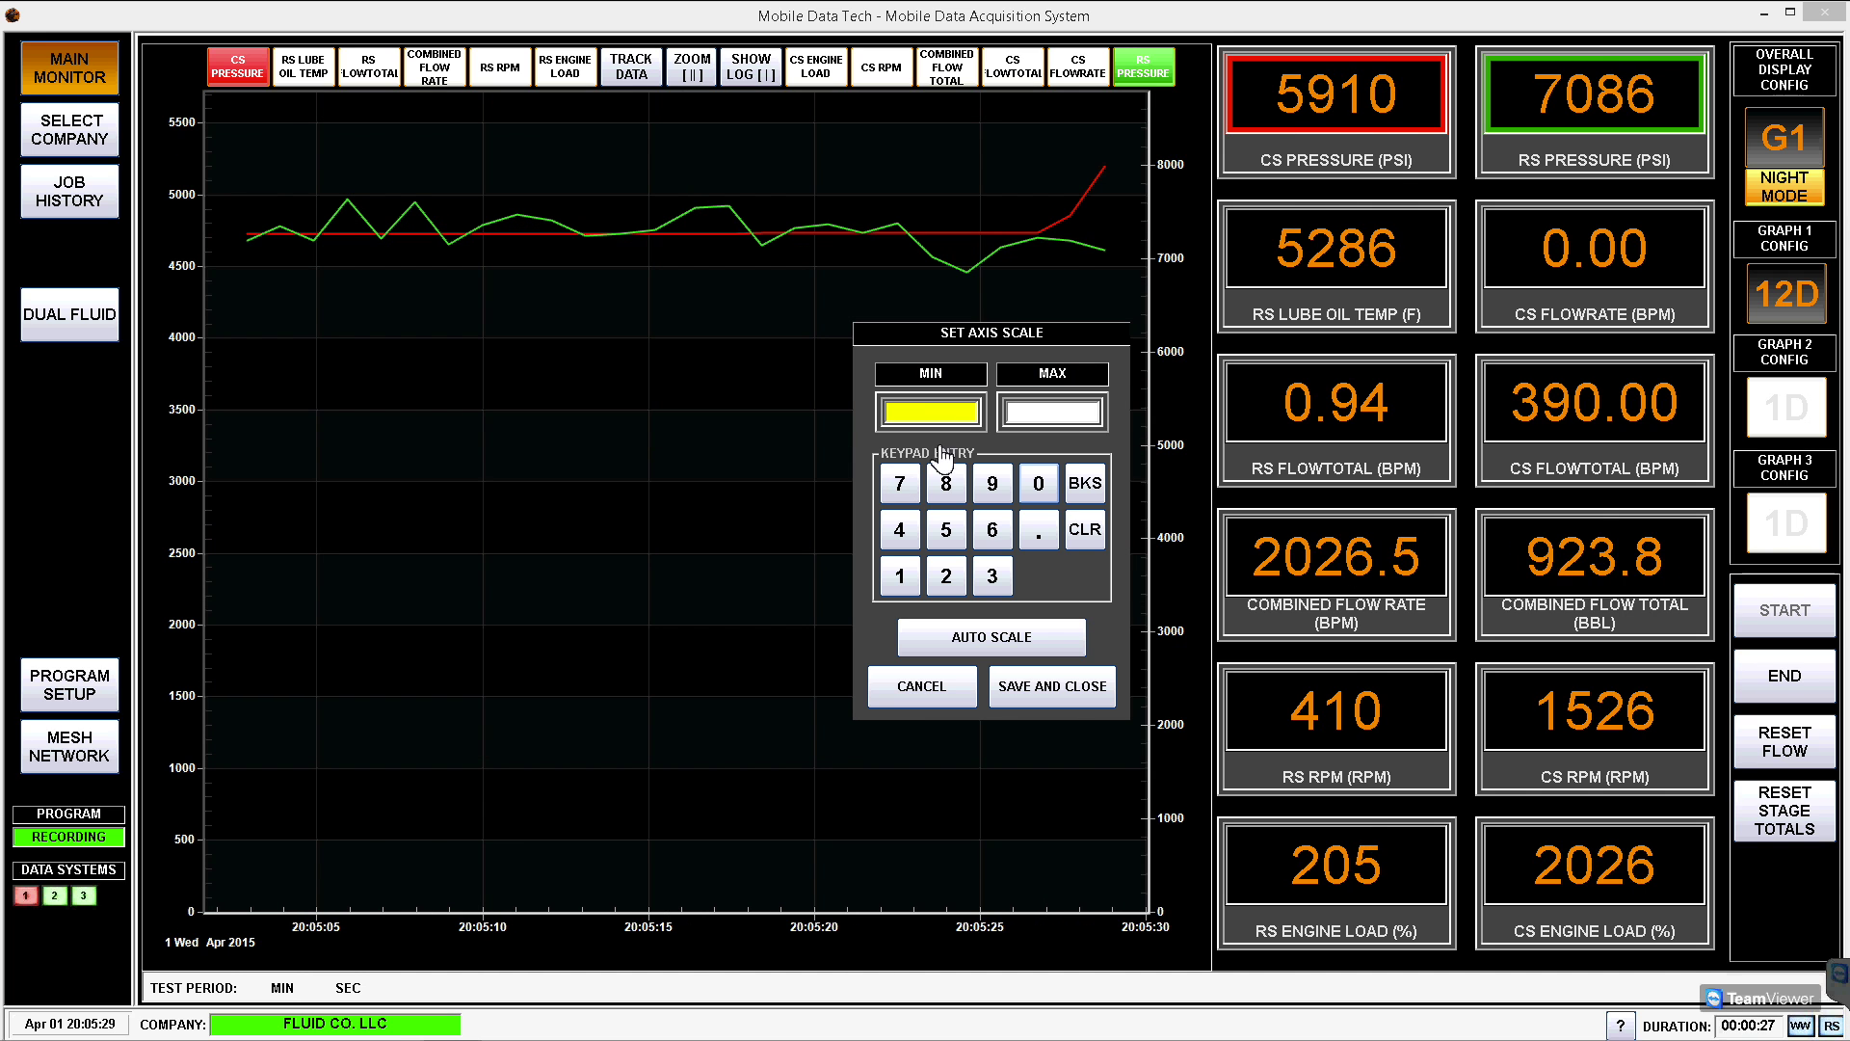
{"action": "left_click", "coordinate": [991, 575]}
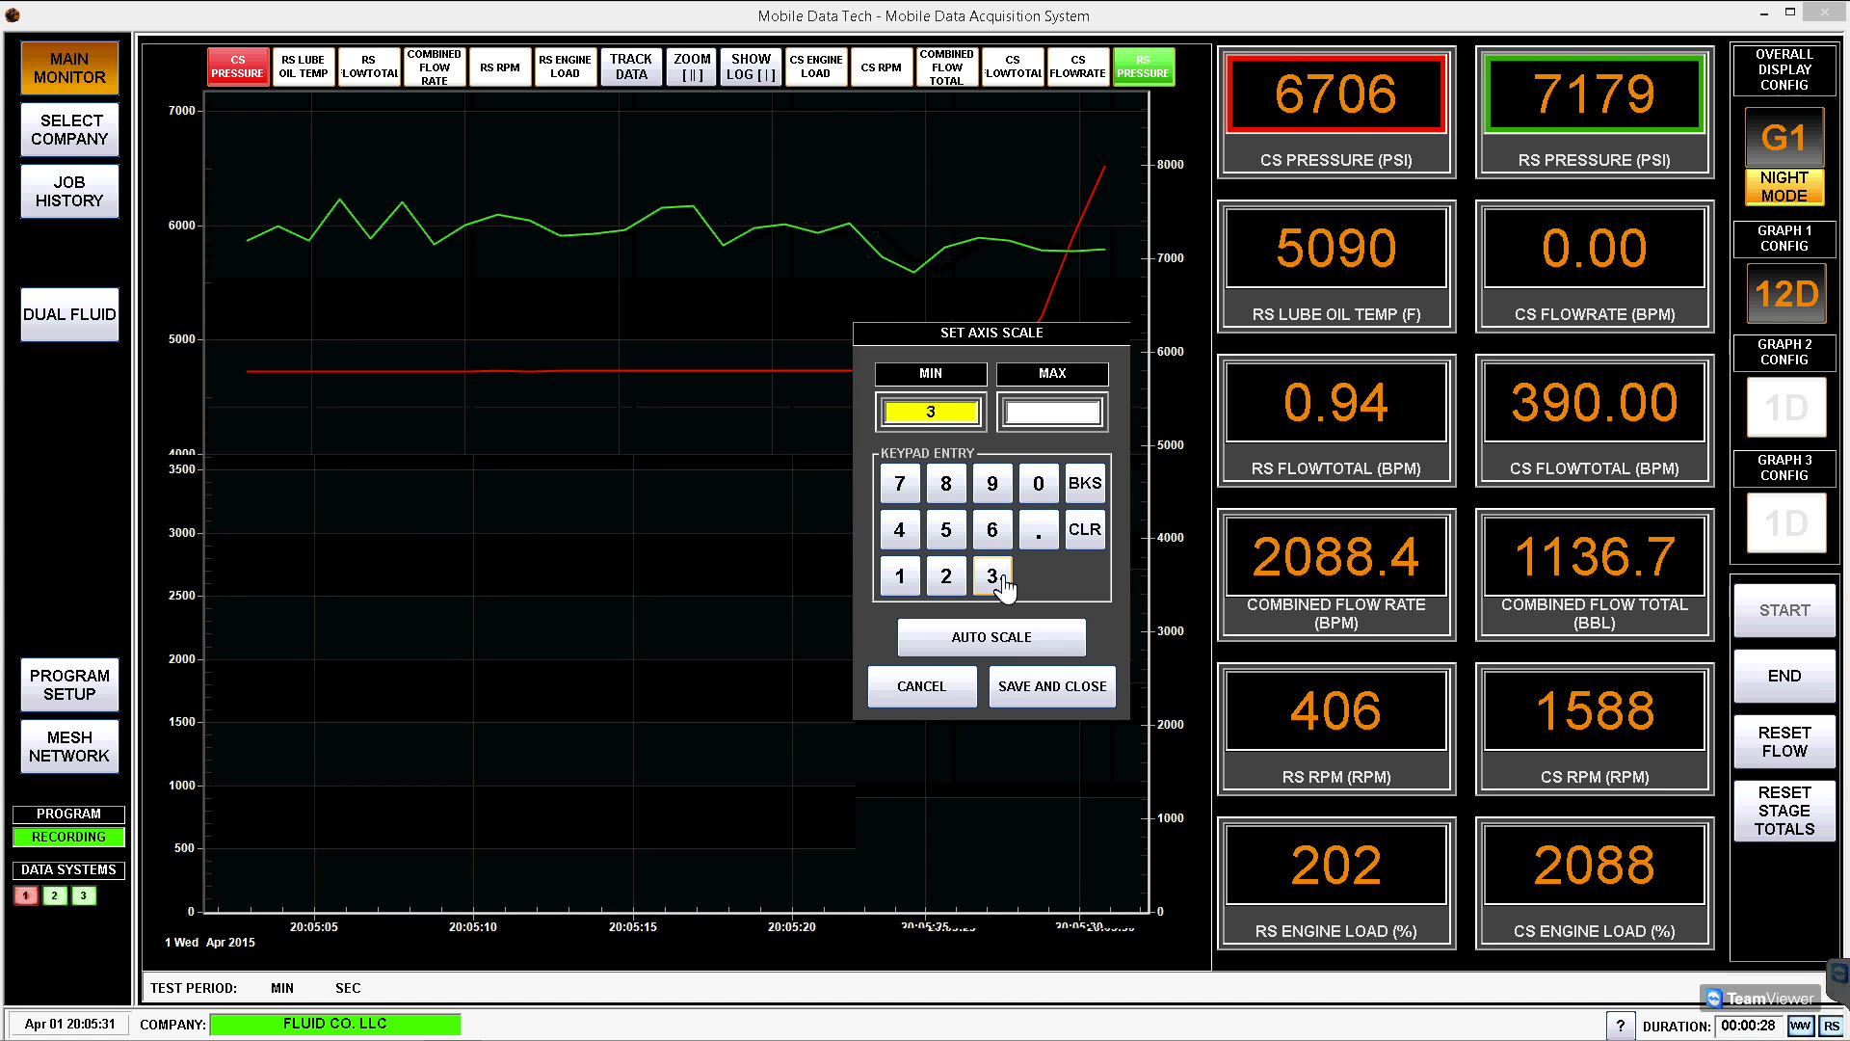
{"action": "left_click", "coordinate": [1038, 485]}
{"action": "left_click", "coordinate": [1038, 484]}
{"action": "left_click", "coordinate": [1037, 484]}
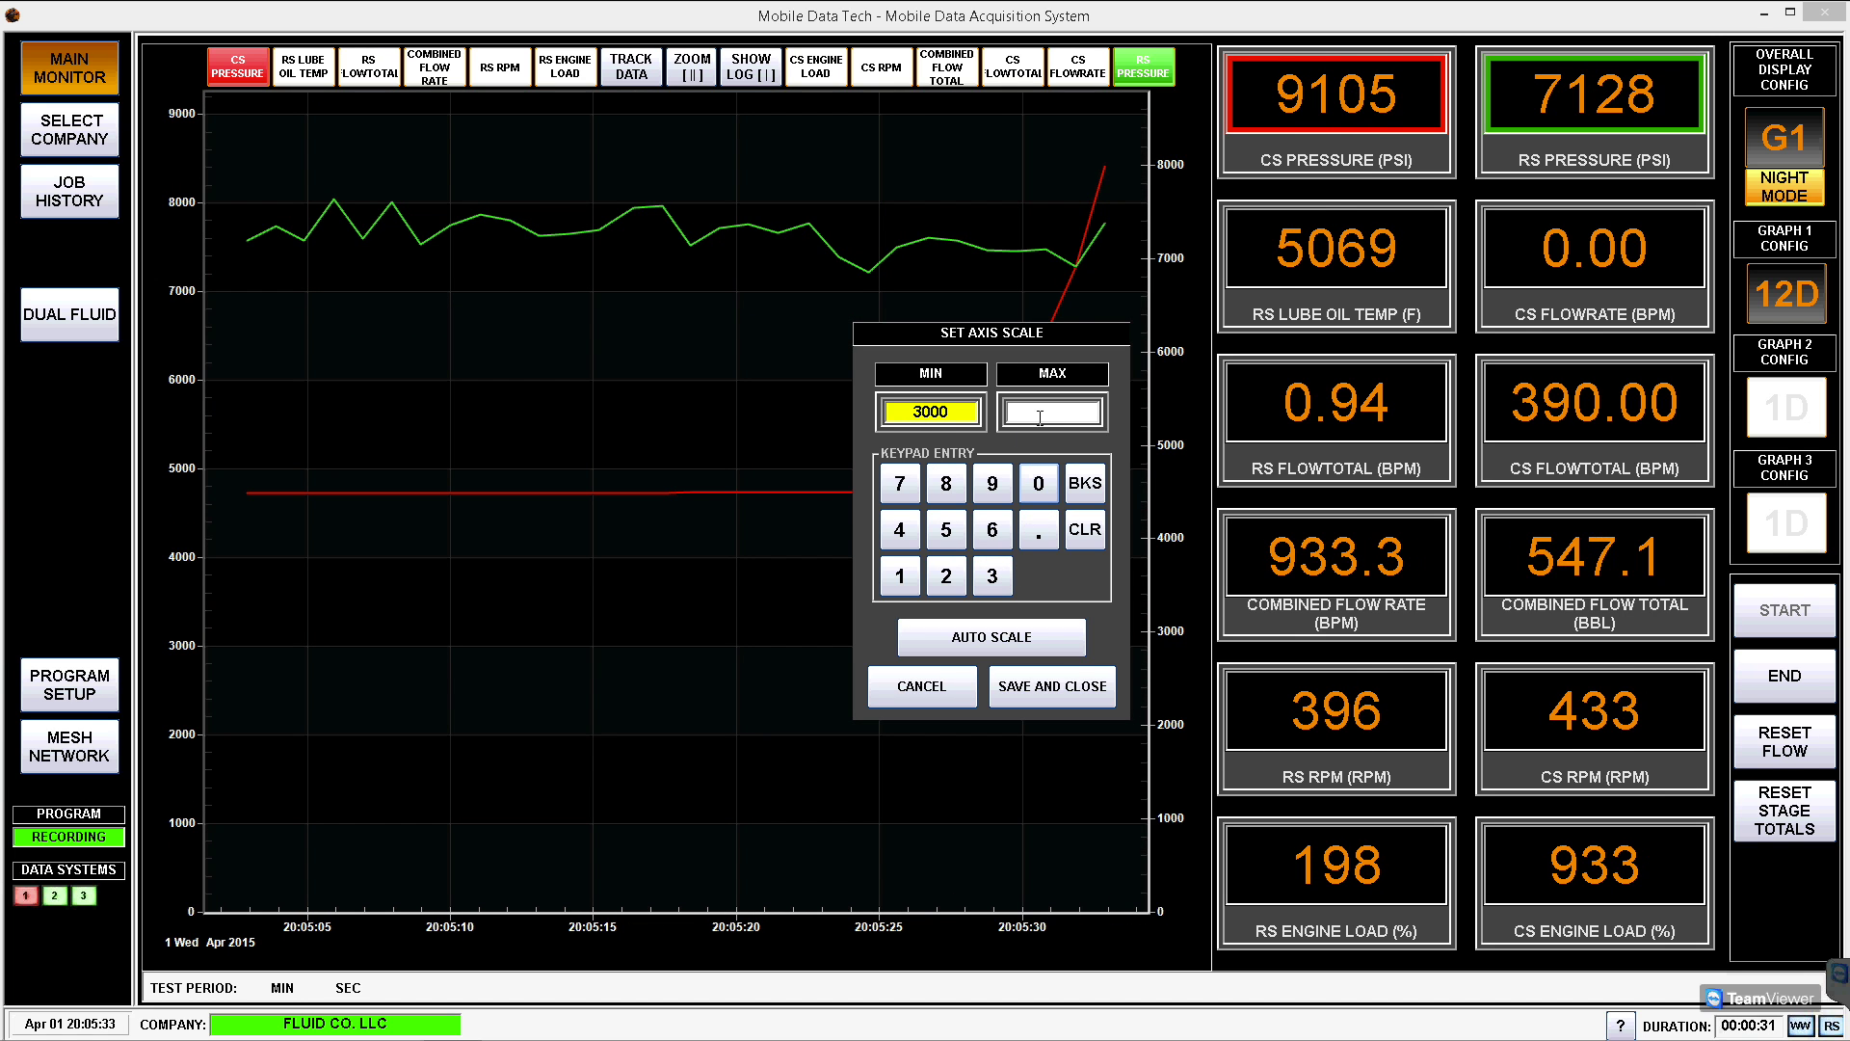
{"action": "left_click", "coordinate": [1046, 421]}
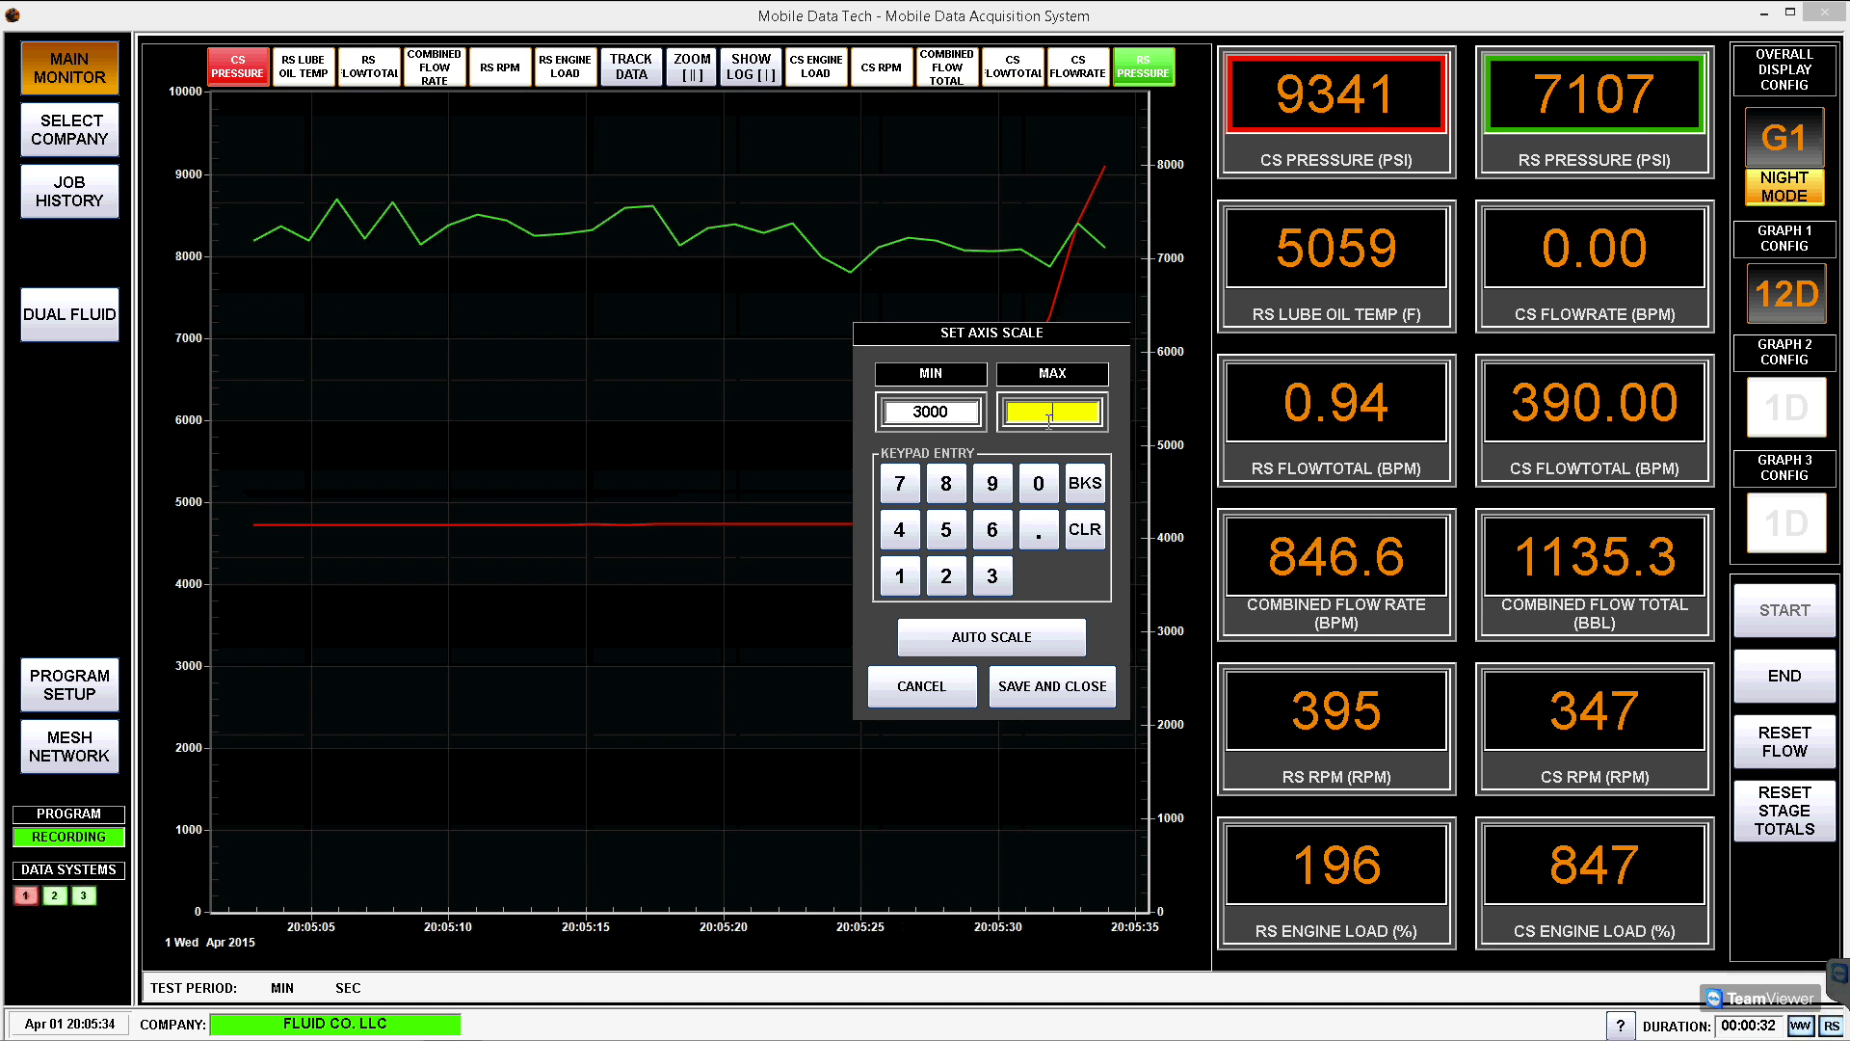
{"action": "left_click", "coordinate": [947, 485]}
{"action": "left_click", "coordinate": [1039, 484]}
{"action": "left_click", "coordinate": [1039, 485]}
{"action": "left_click", "coordinate": [1040, 484]}
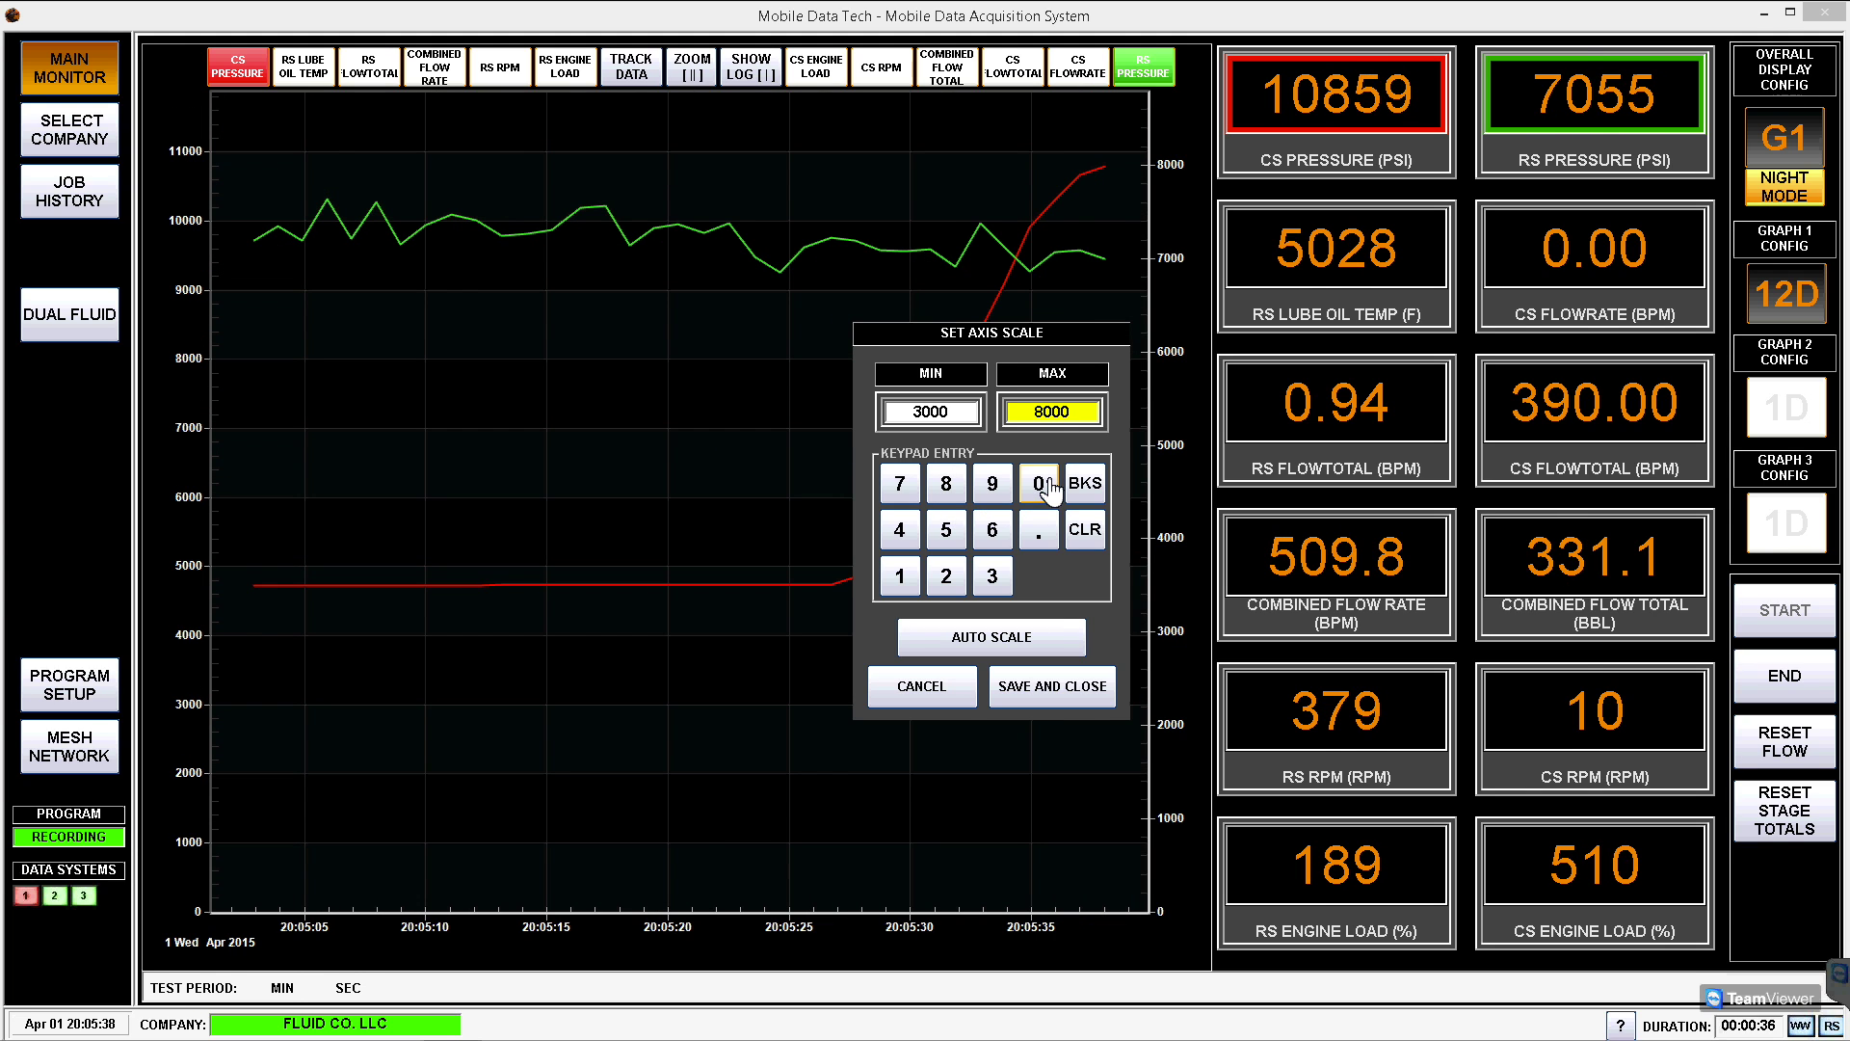
{"action": "left_click", "coordinate": [1060, 689]}
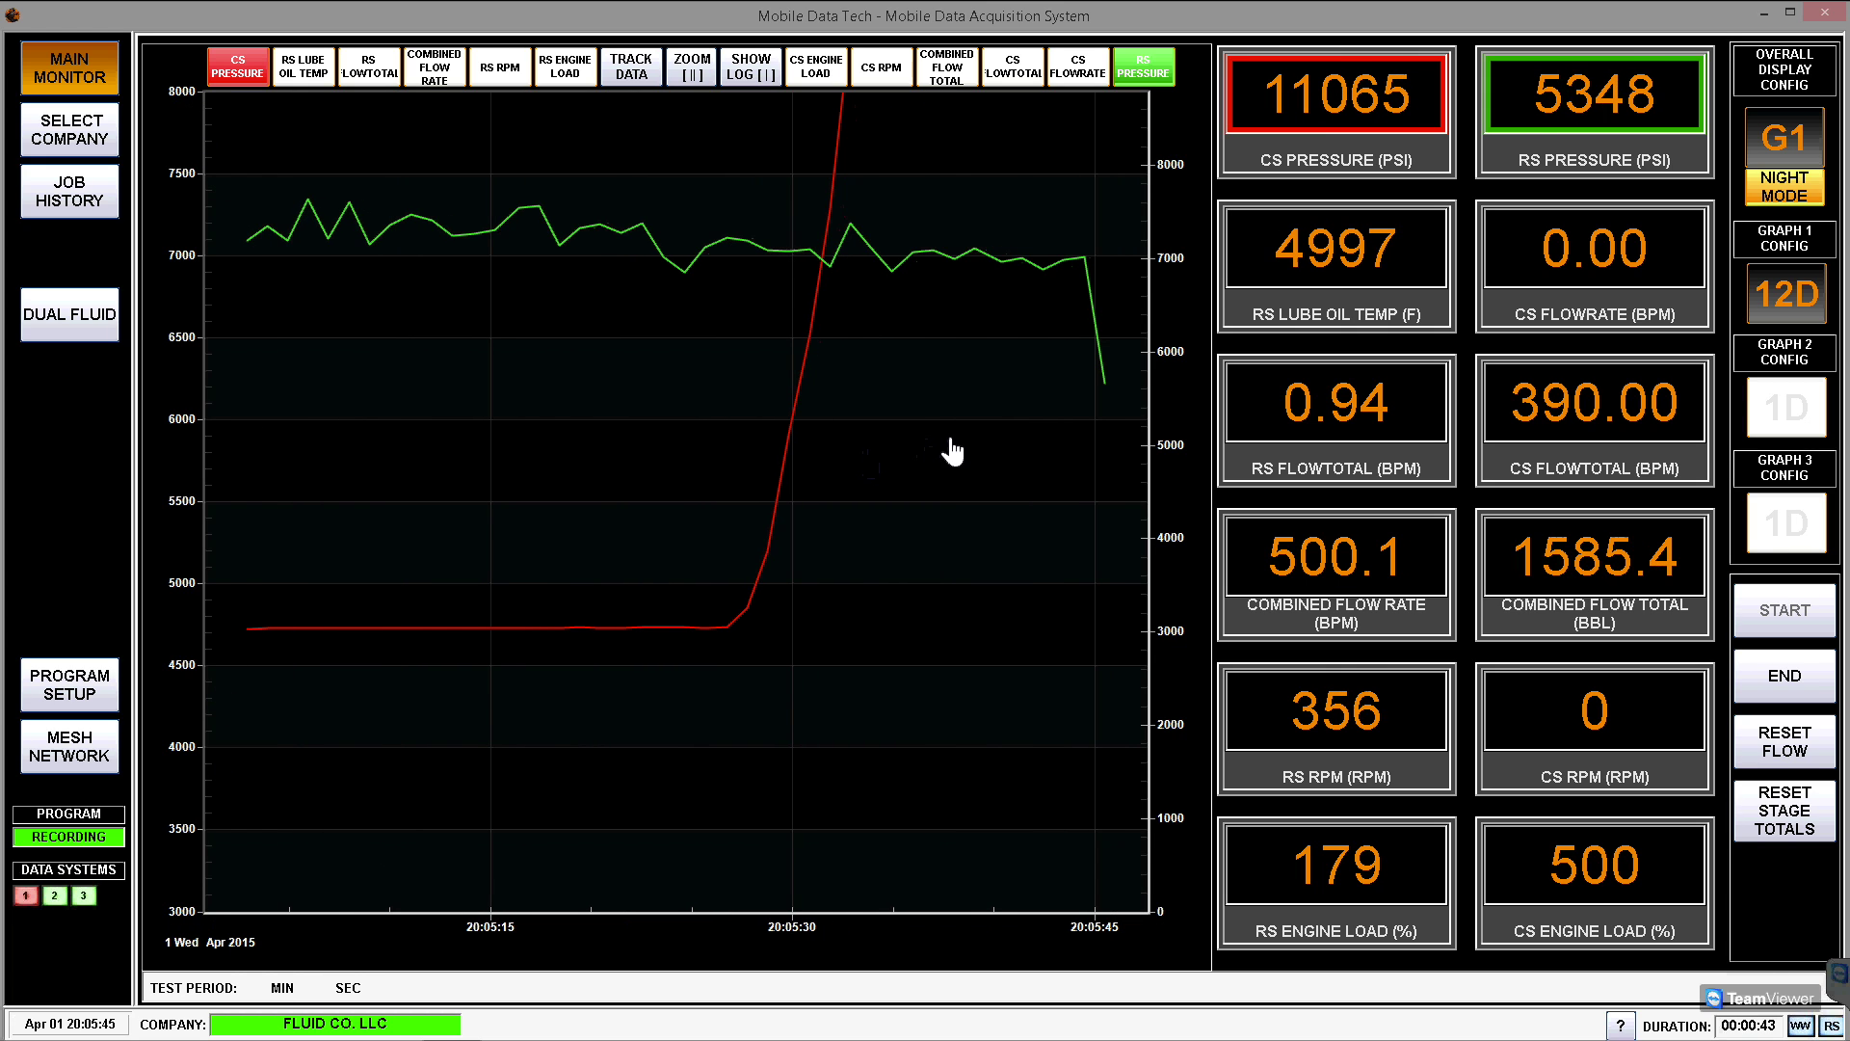
{"action": "left_click", "coordinate": [194, 381]}
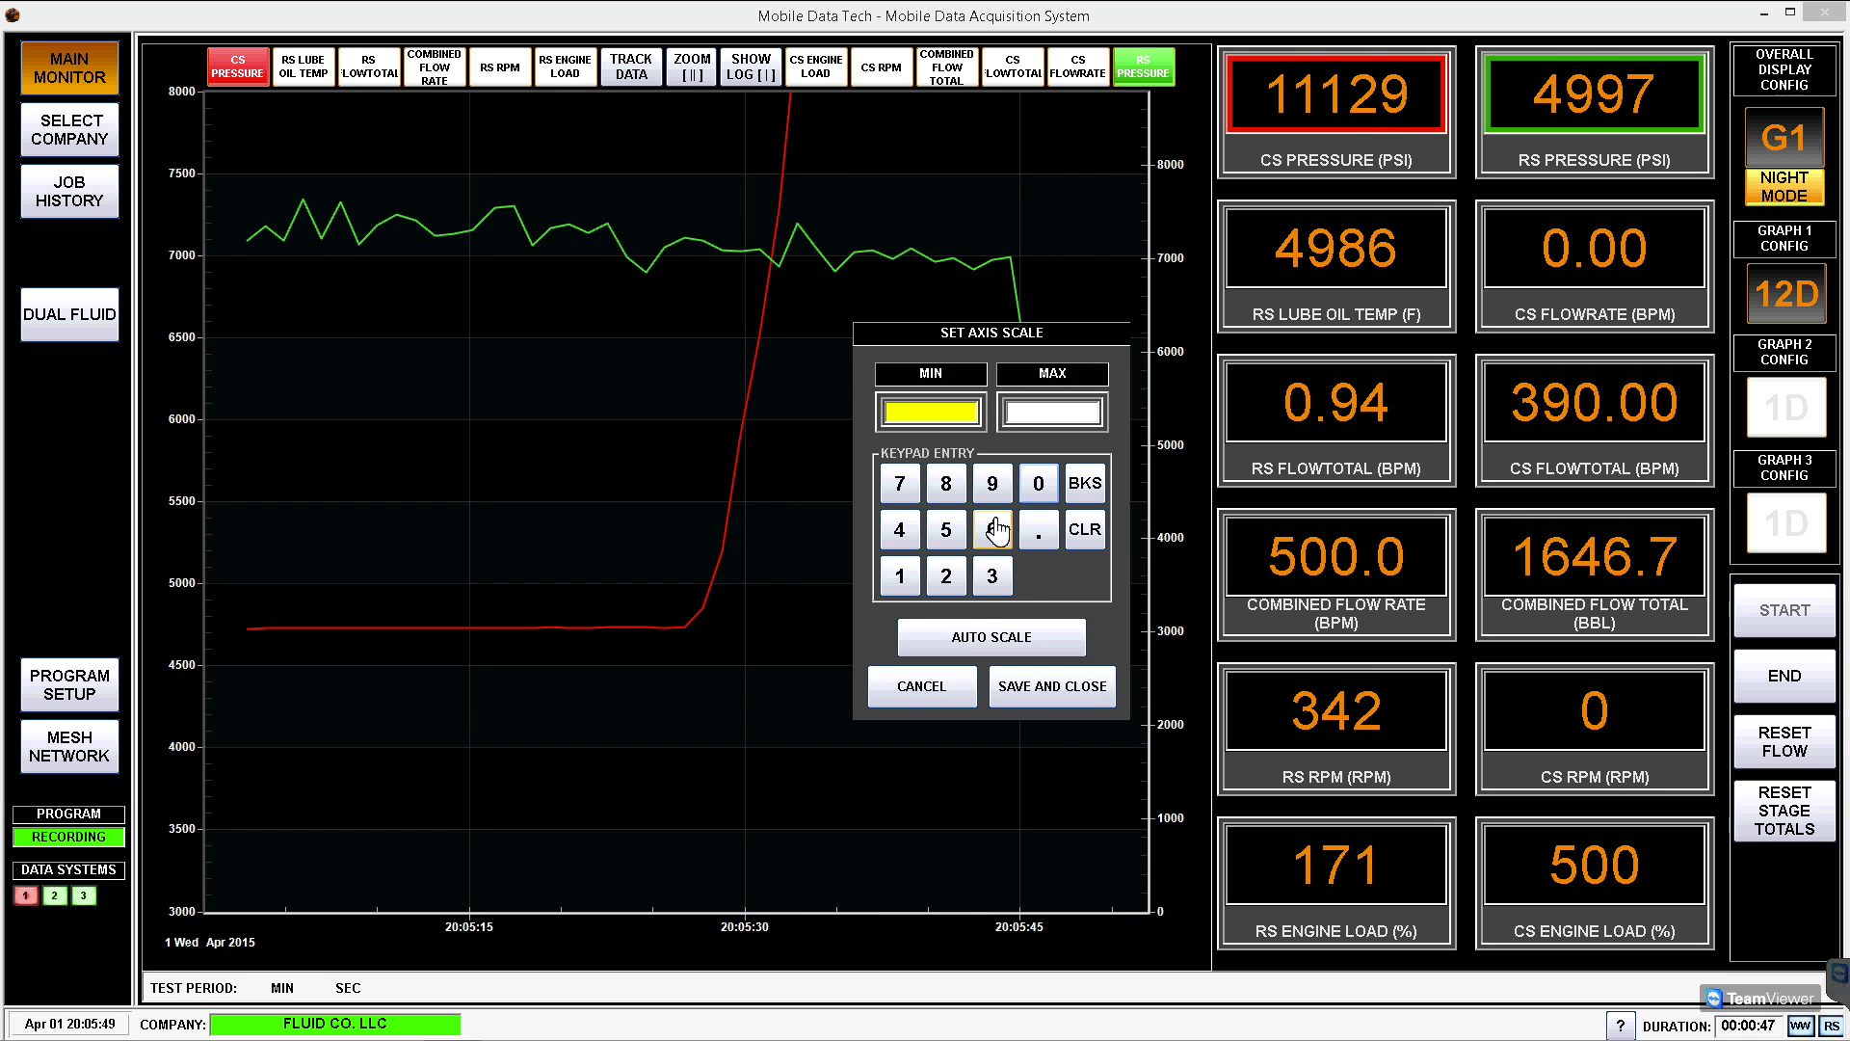
{"action": "left_click", "coordinate": [960, 636]}
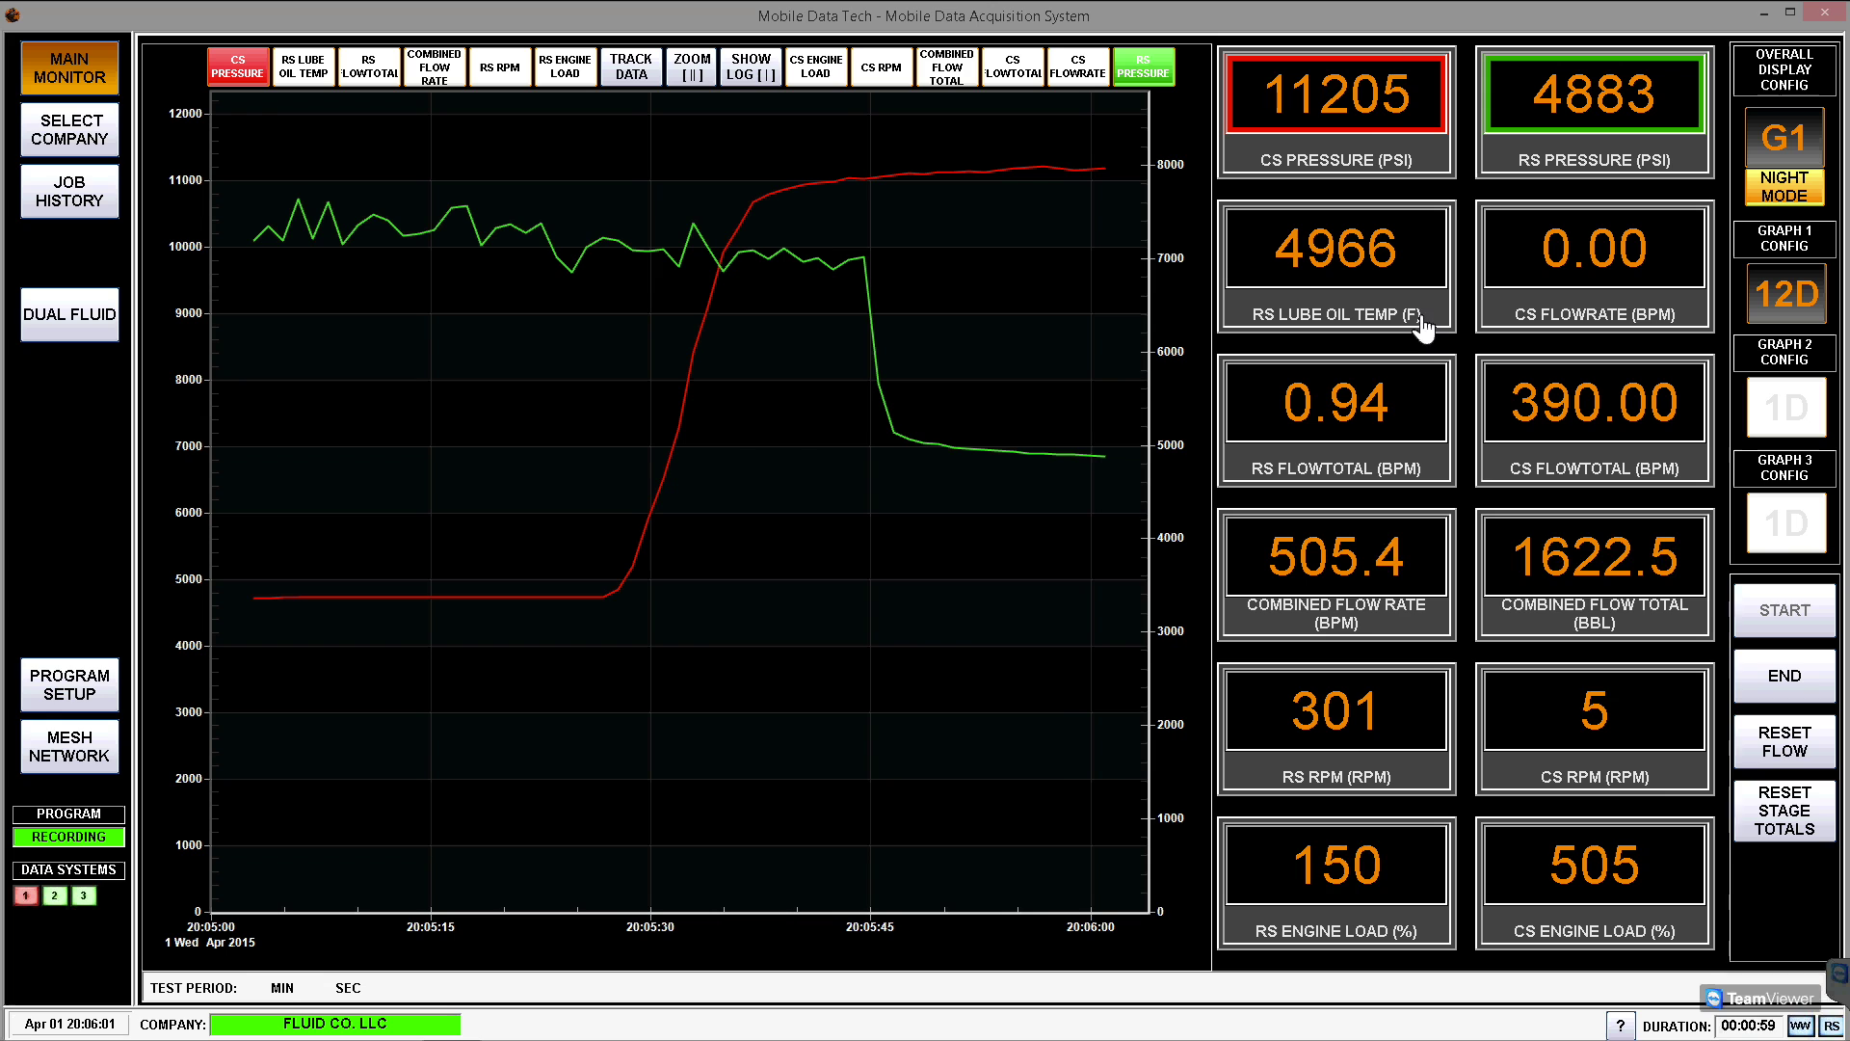
- Change the RS Lube Oil Temp gauge to display RS FLOWRATE from the FLOW list
{"action": "left_click", "coordinate": [1342, 268]}
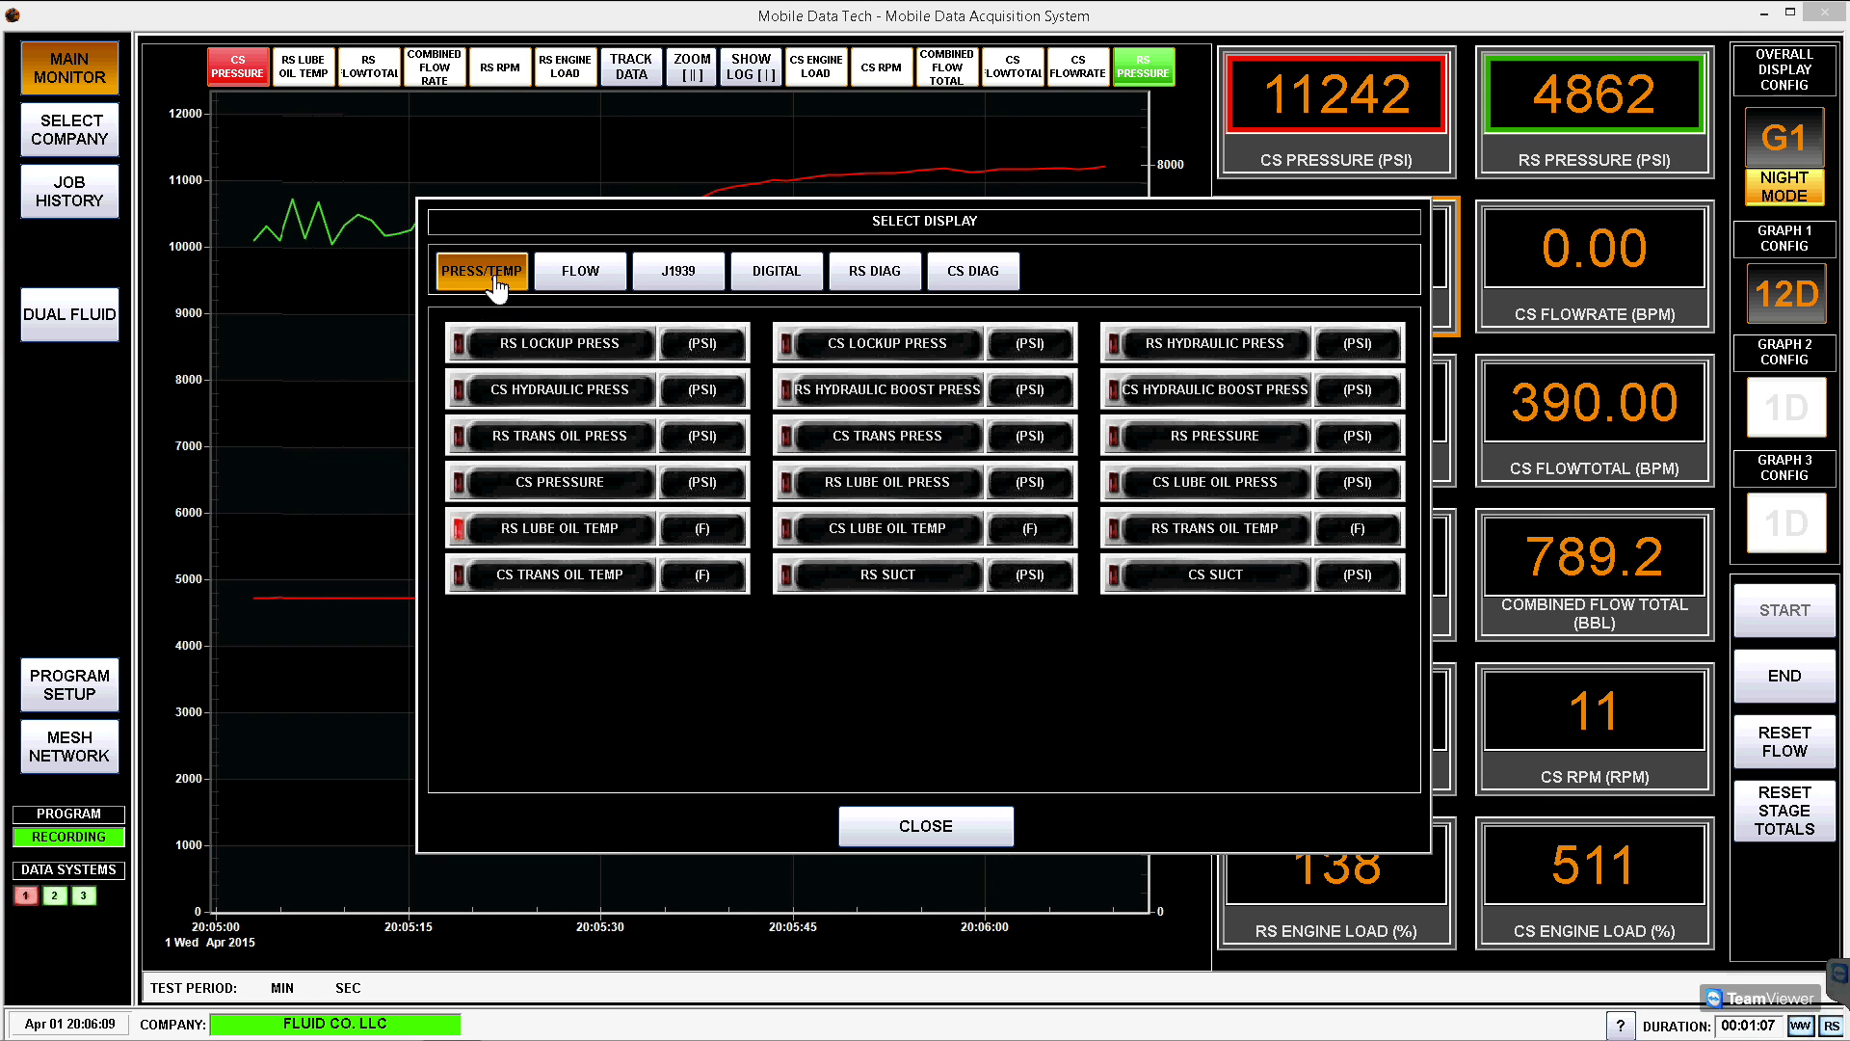
{"action": "left_click", "coordinate": [583, 274]}
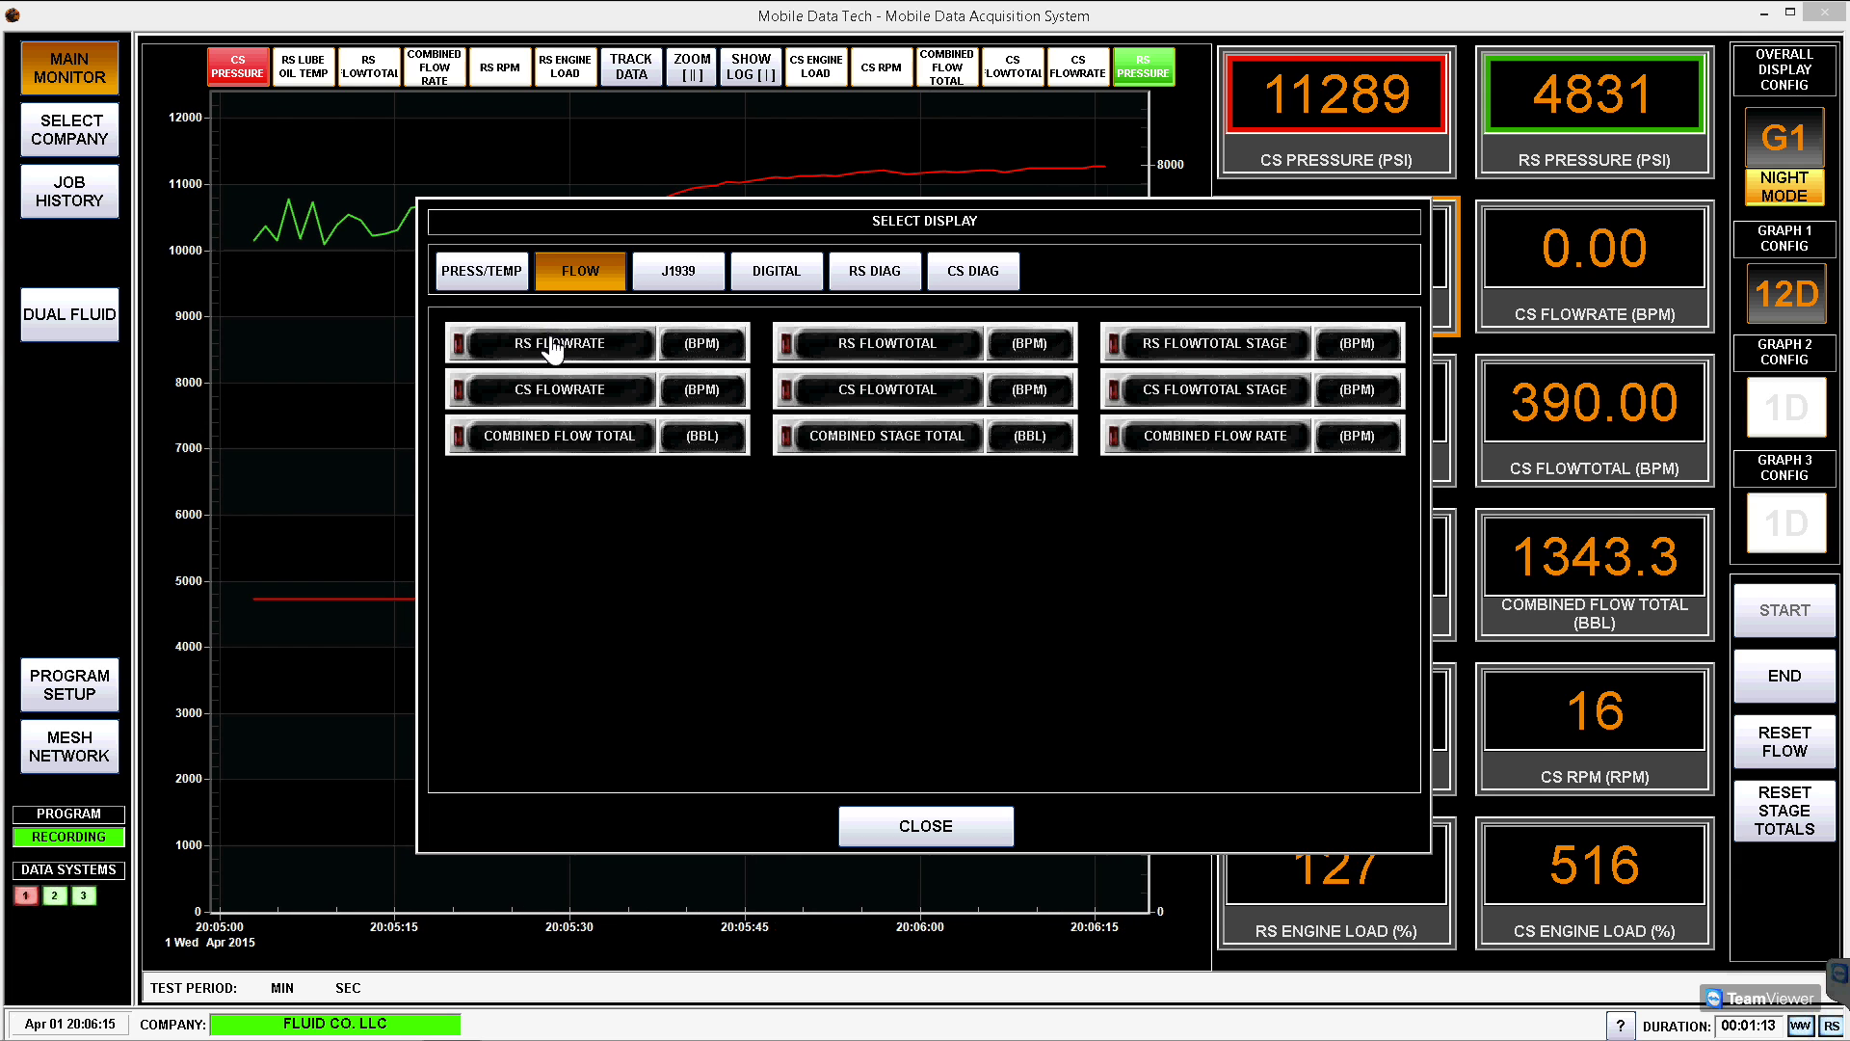
{"action": "left_click", "coordinate": [925, 827]}
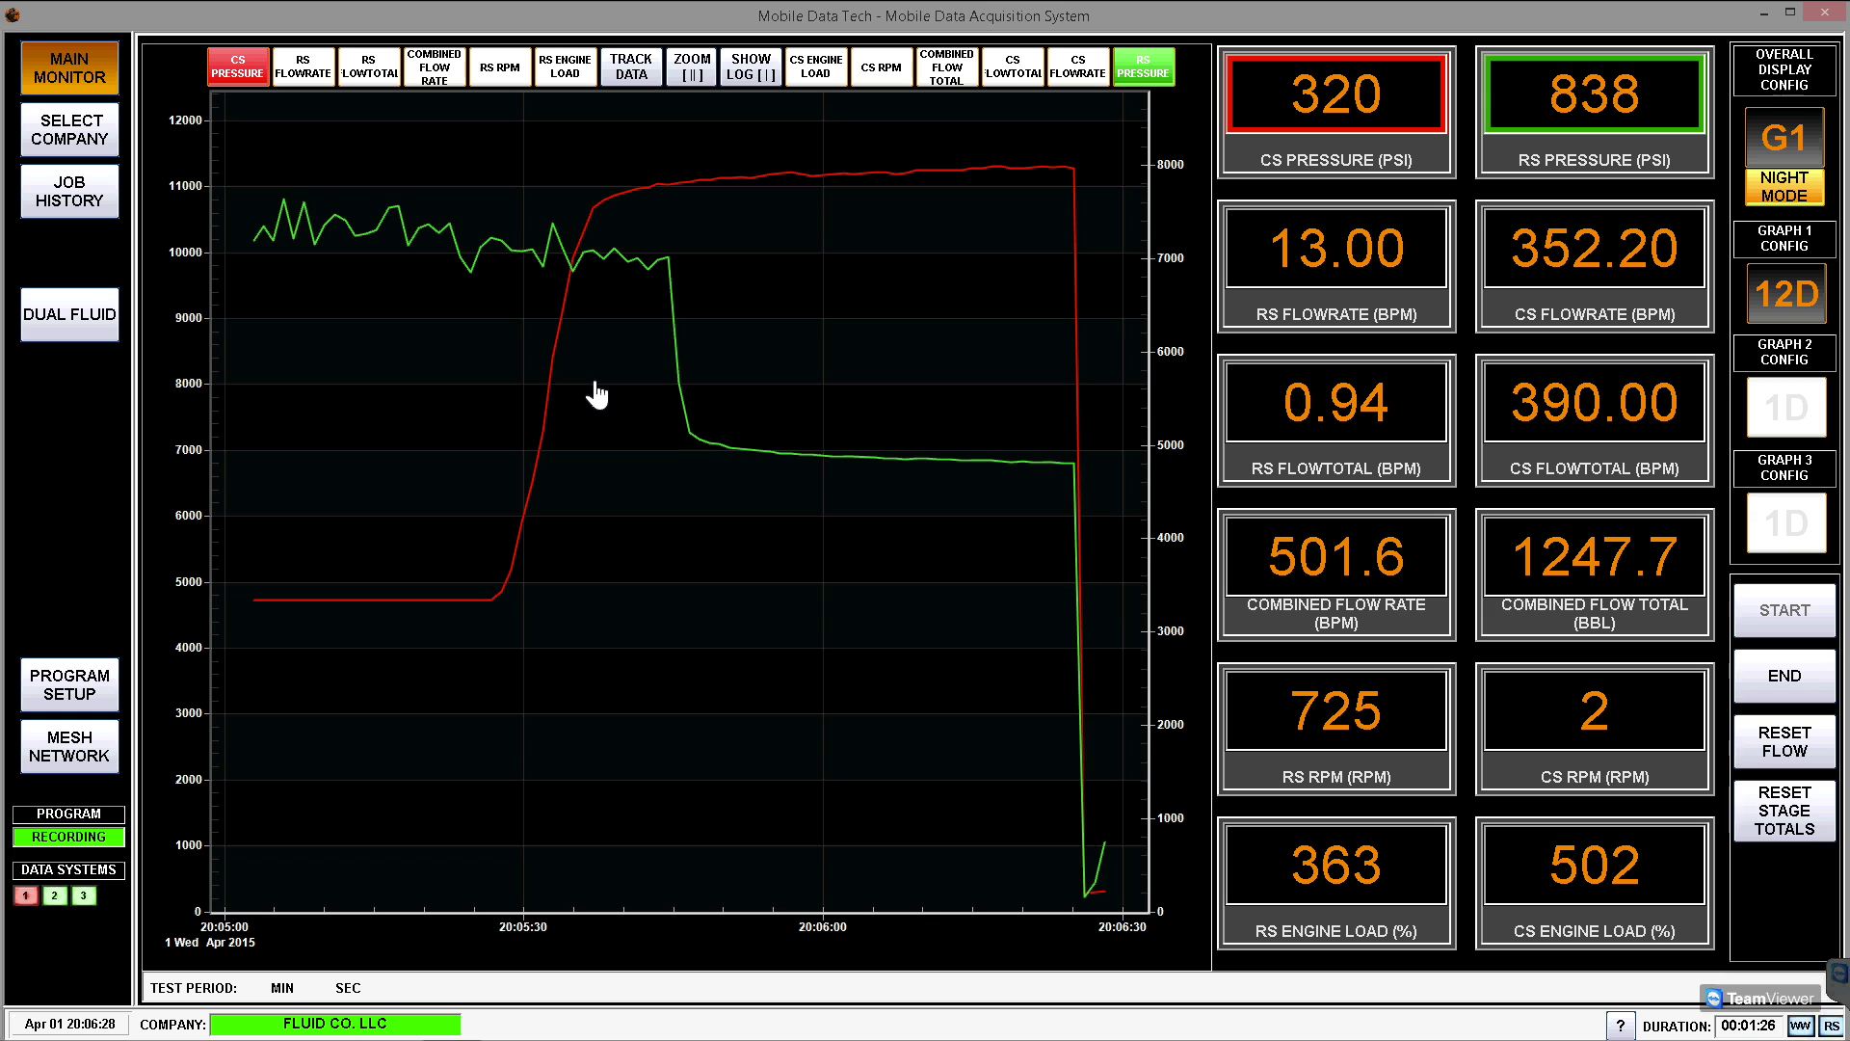
{"action": "left_click_drag", "start_coordinate": [467, 434], "coordinate": [1110, 559]}
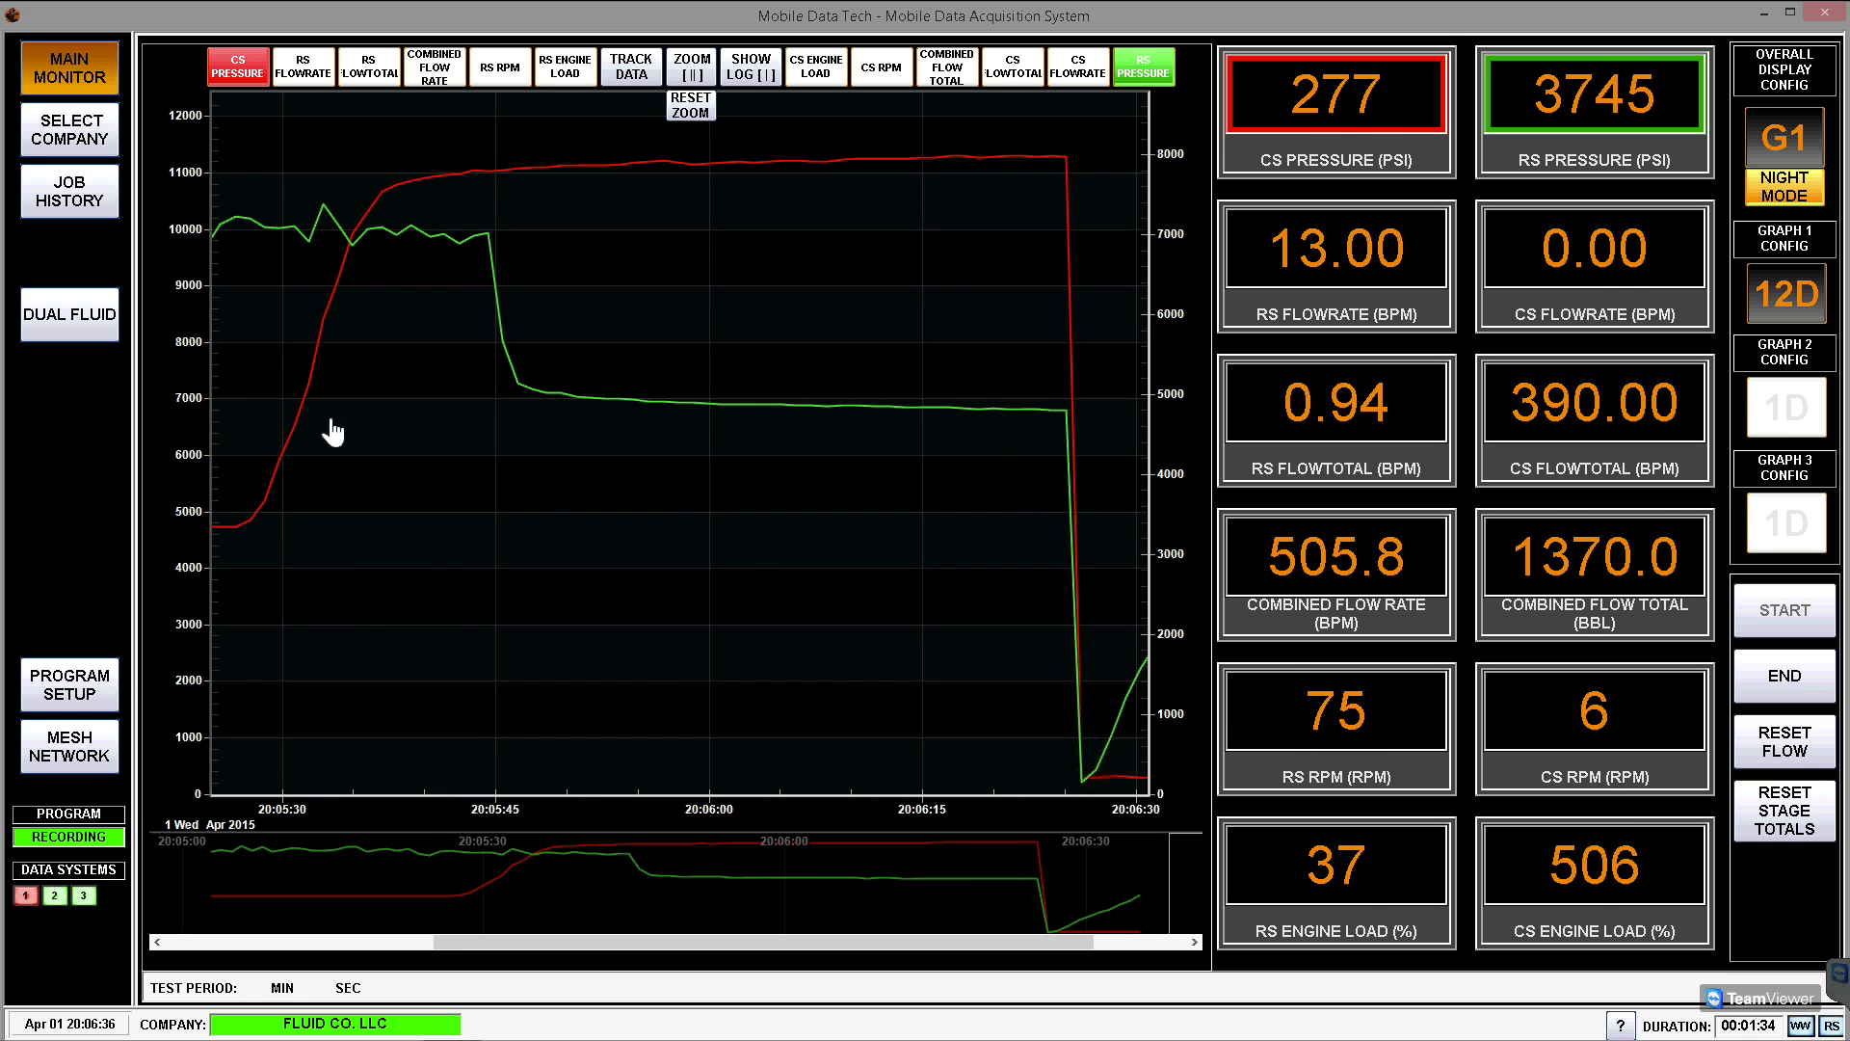
{"action": "left_click_drag", "start_coordinate": [964, 947], "coordinate": [1140, 950]}
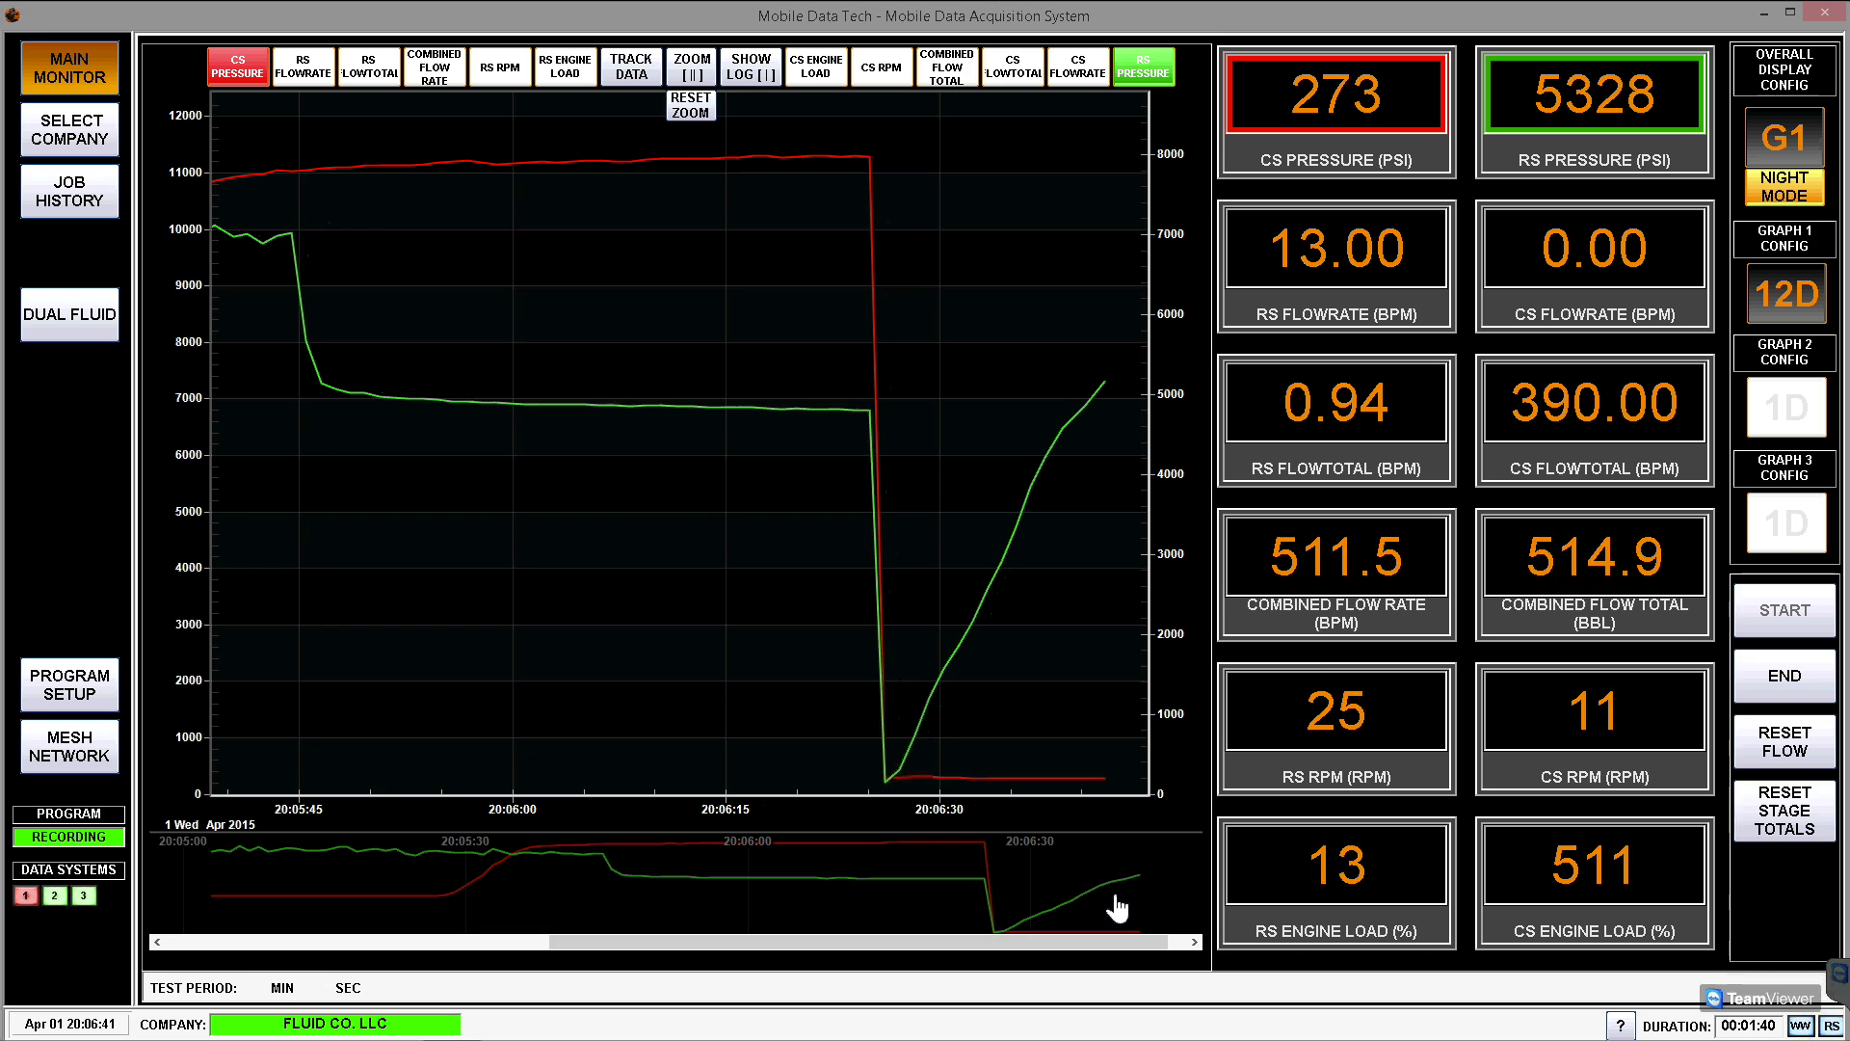
{"action": "left_click", "coordinate": [692, 107]}
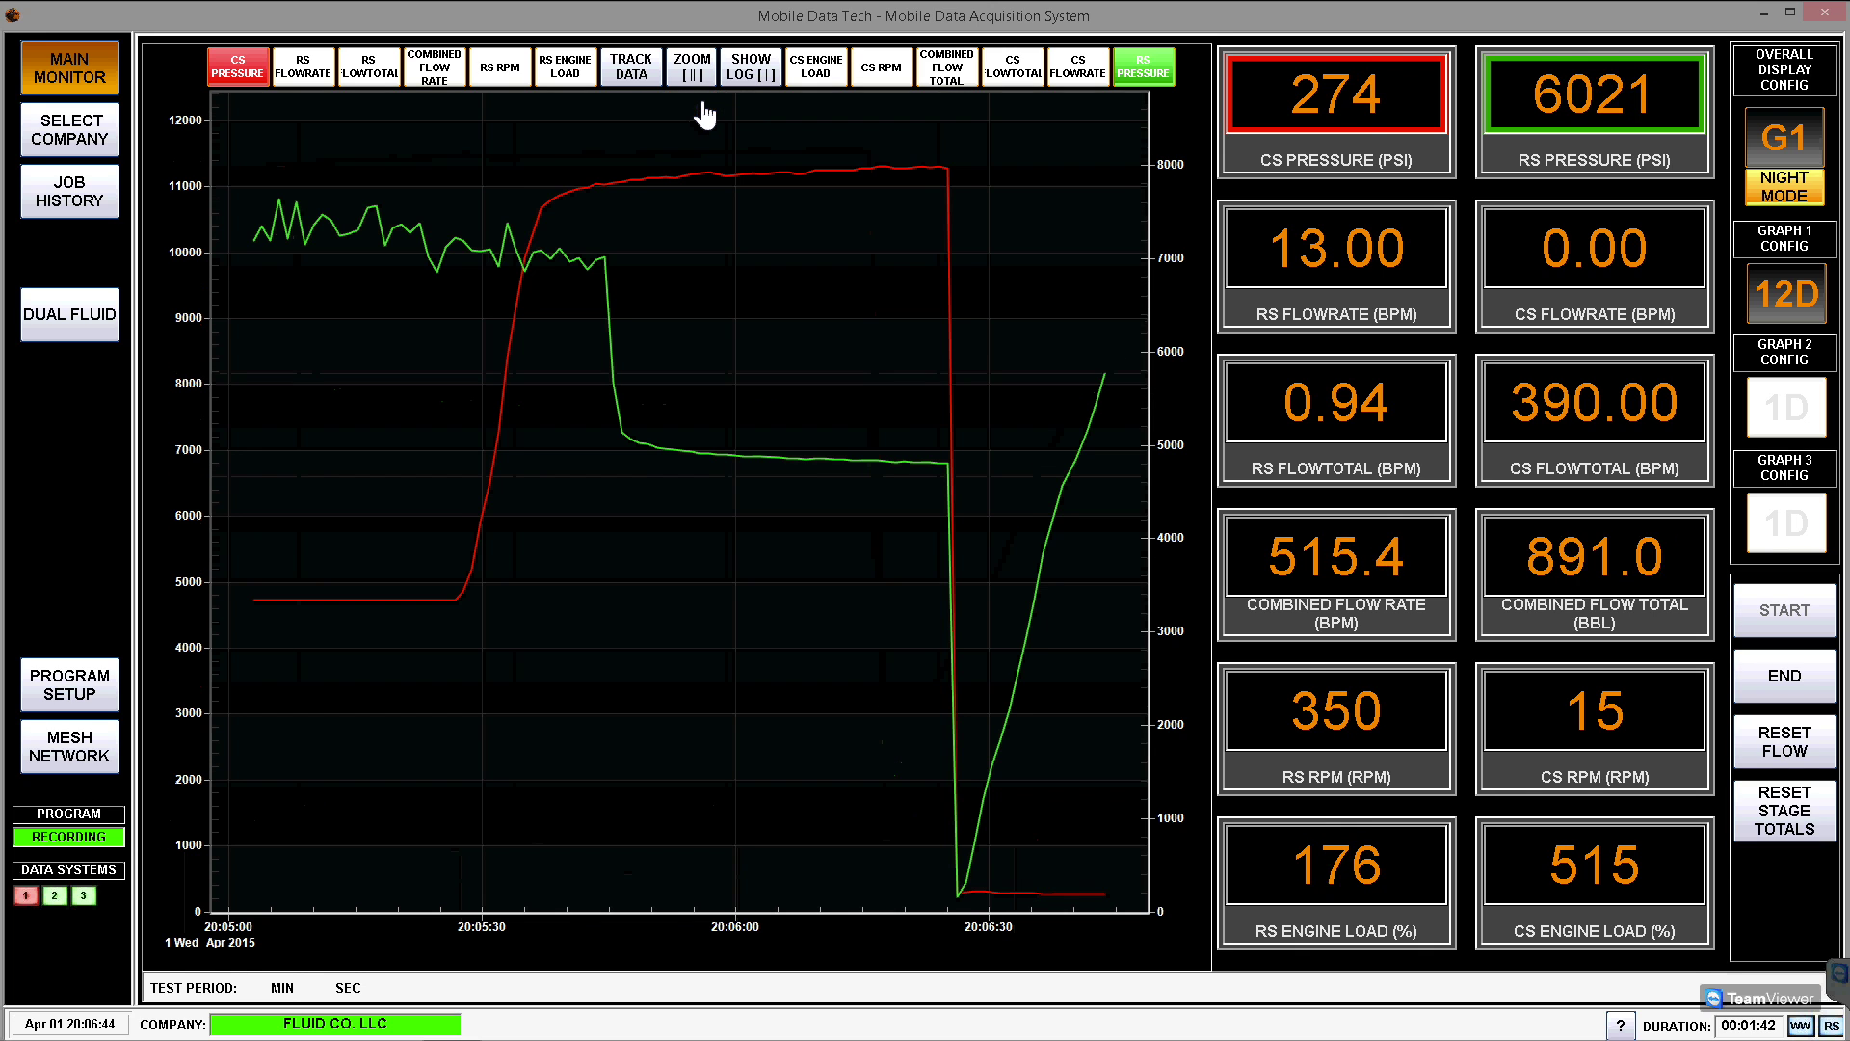
- Enable TRACK DATA and place the tracking line at 20:06:25, reading 11284 and 4810
{"action": "left_click", "coordinate": [636, 74]}
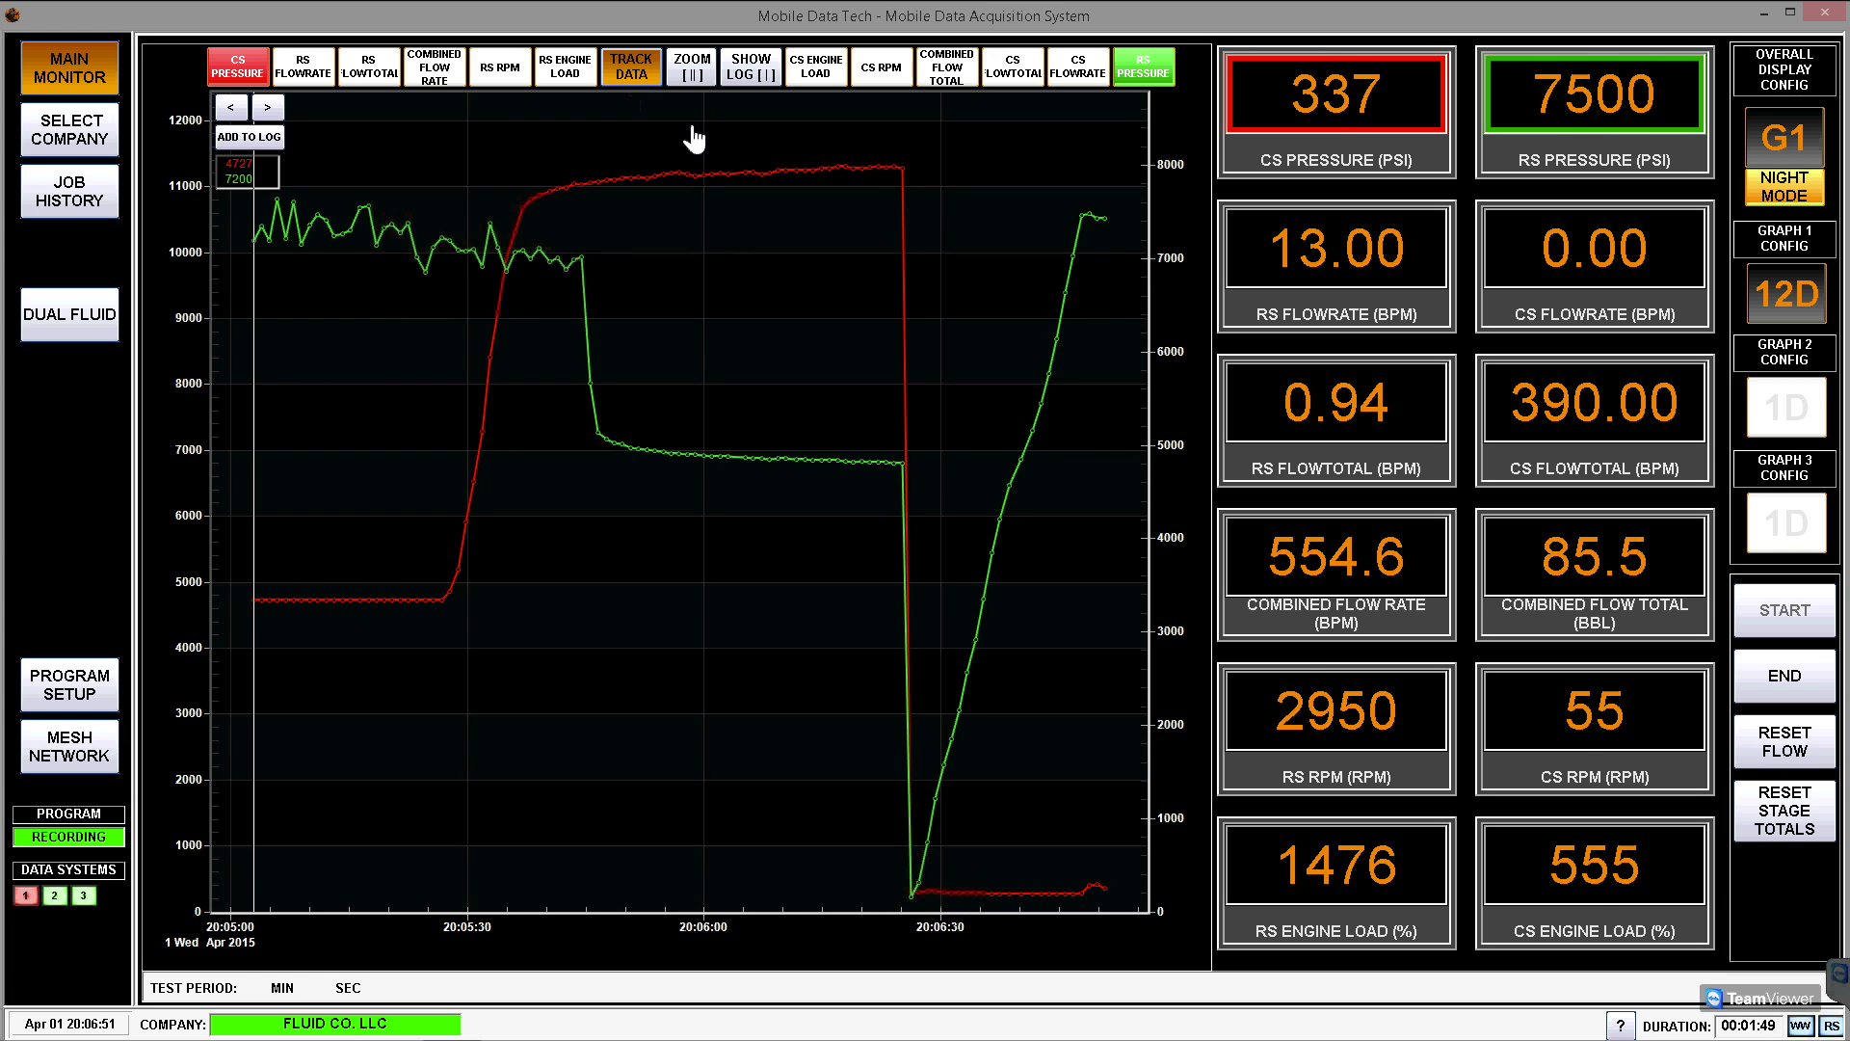
{"action": "left_click", "coordinate": [898, 180]}
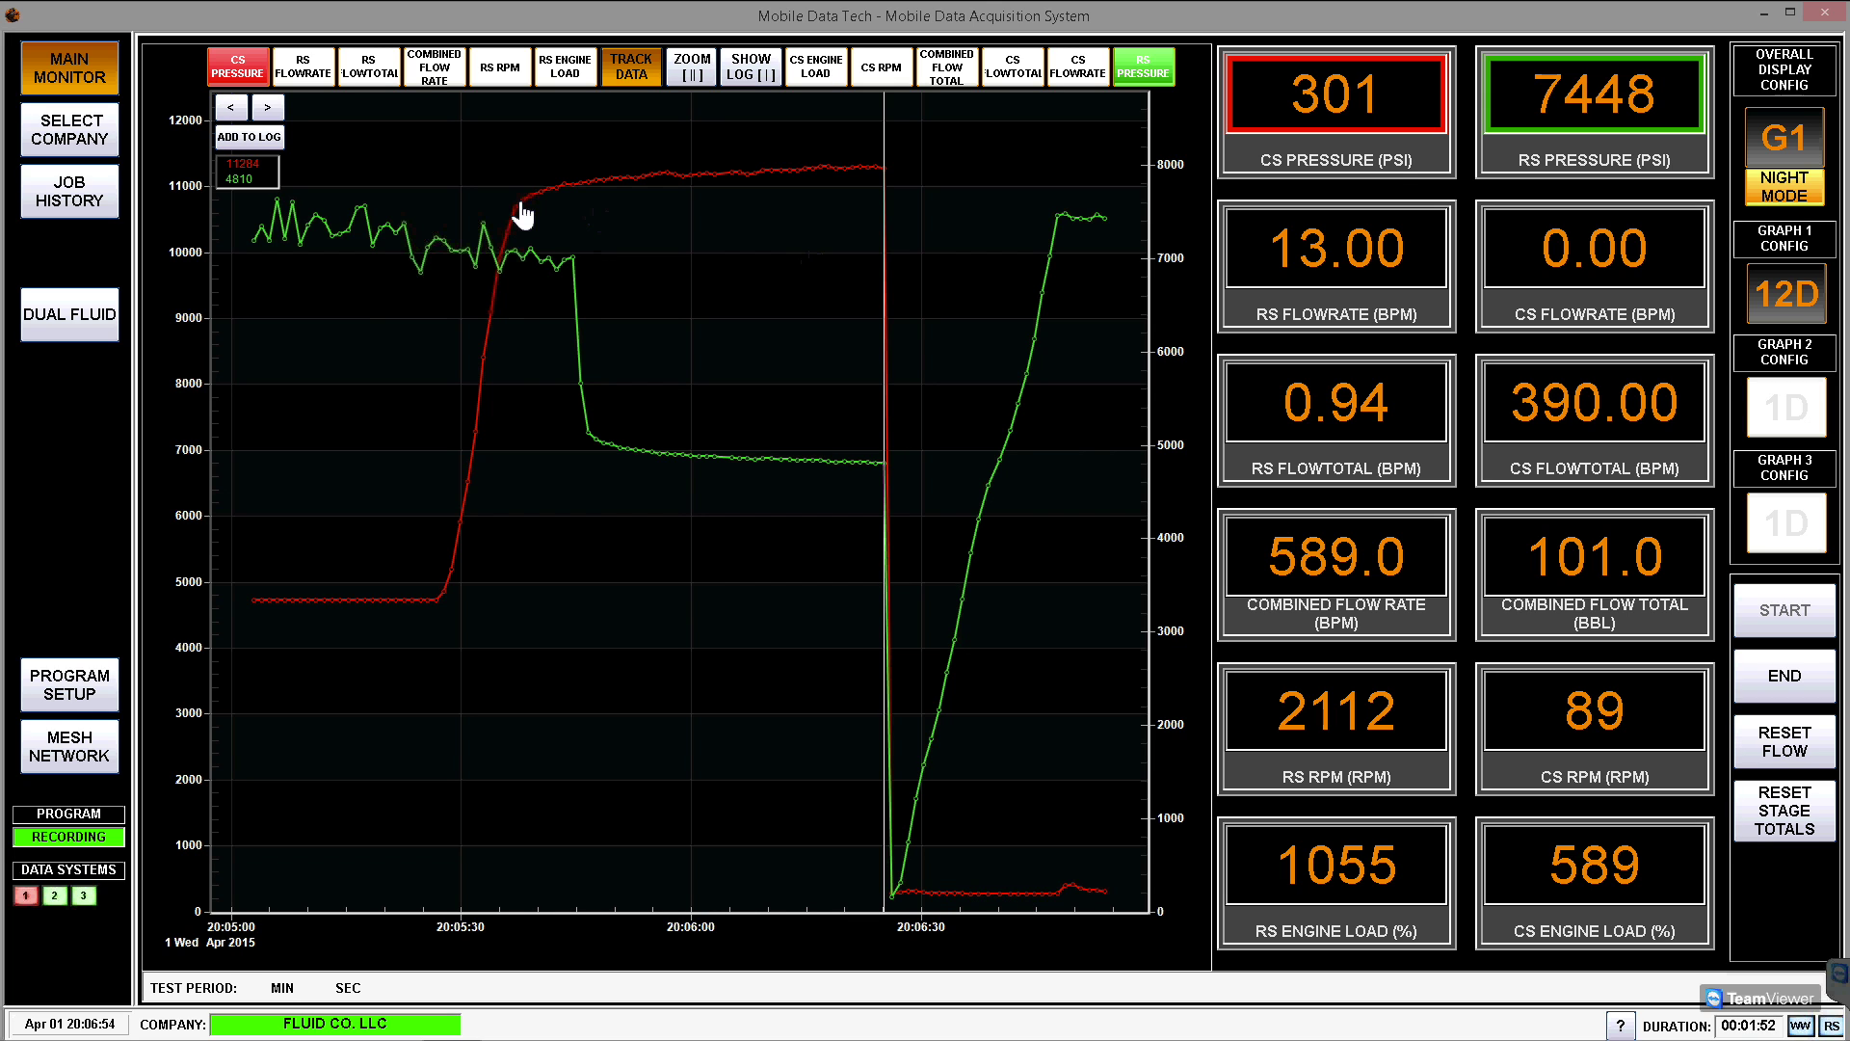
- Add a log entry at the tracked point described 'Test' and save it
{"action": "left_click", "coordinate": [258, 138]}
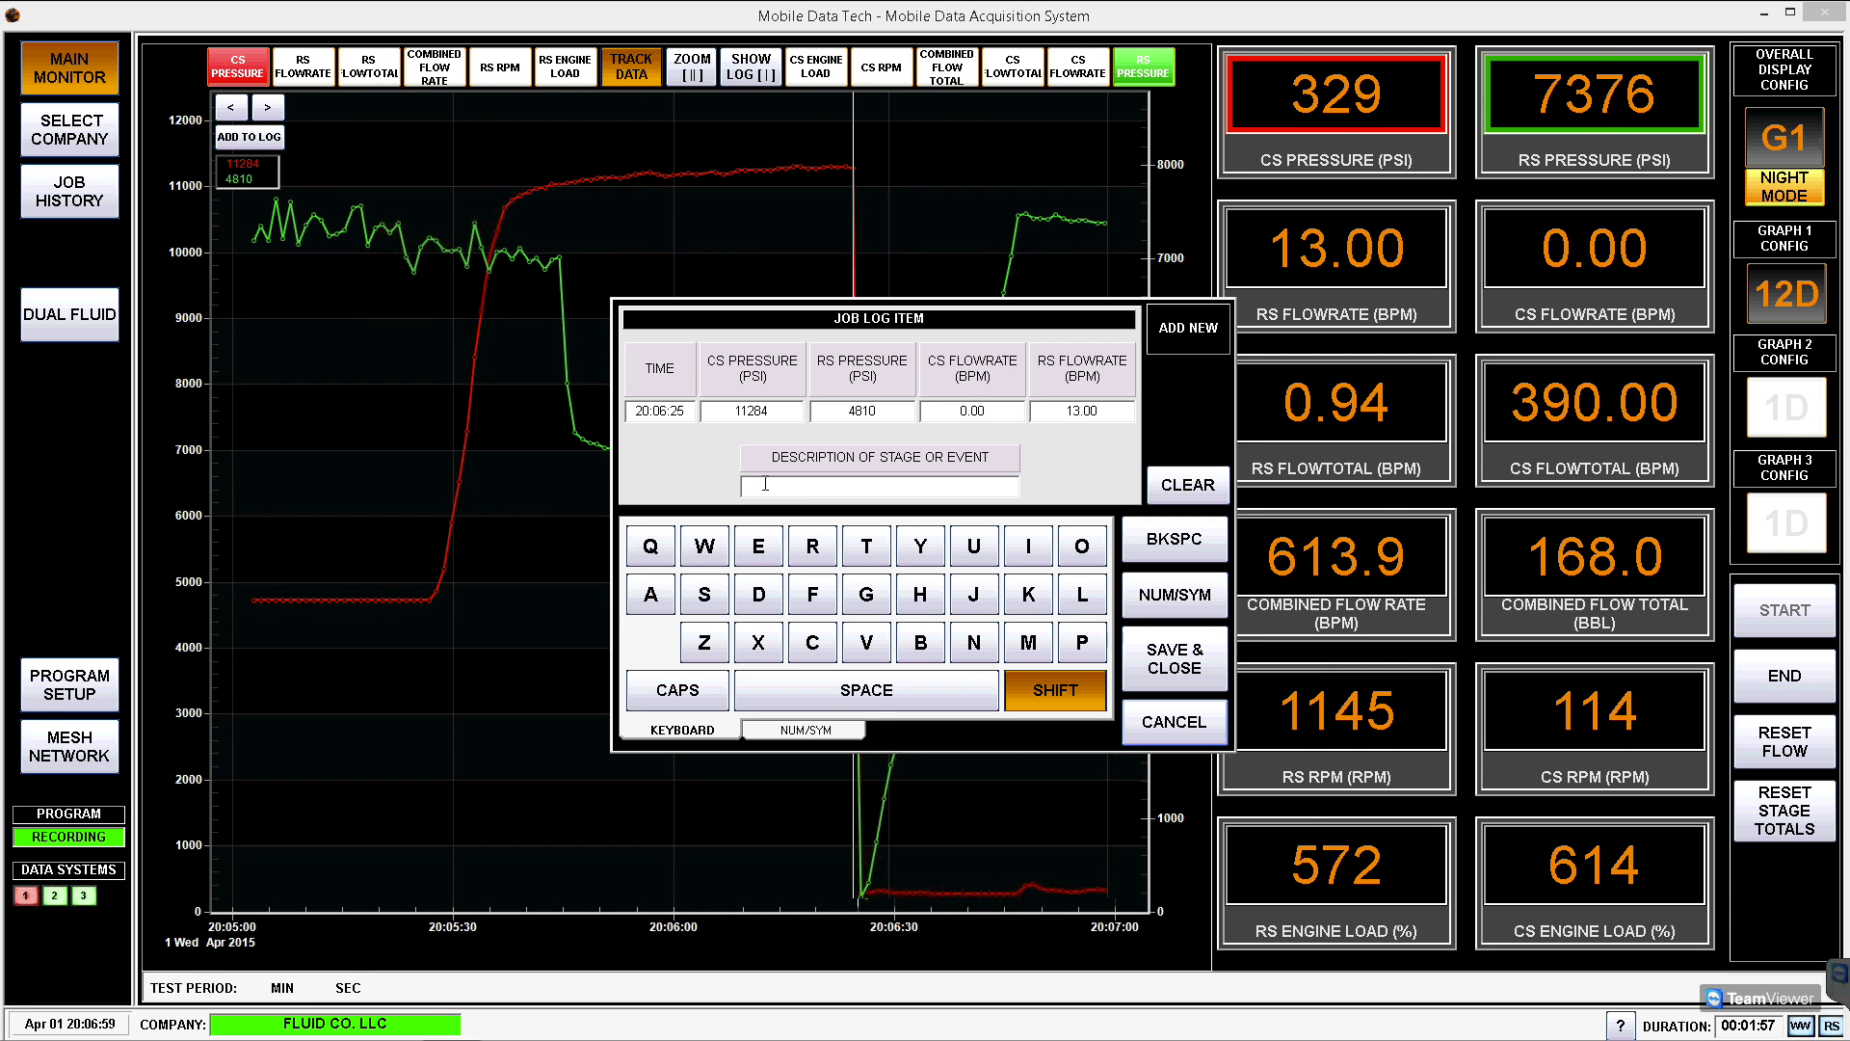
{"action": "left_click", "coordinate": [866, 545]}
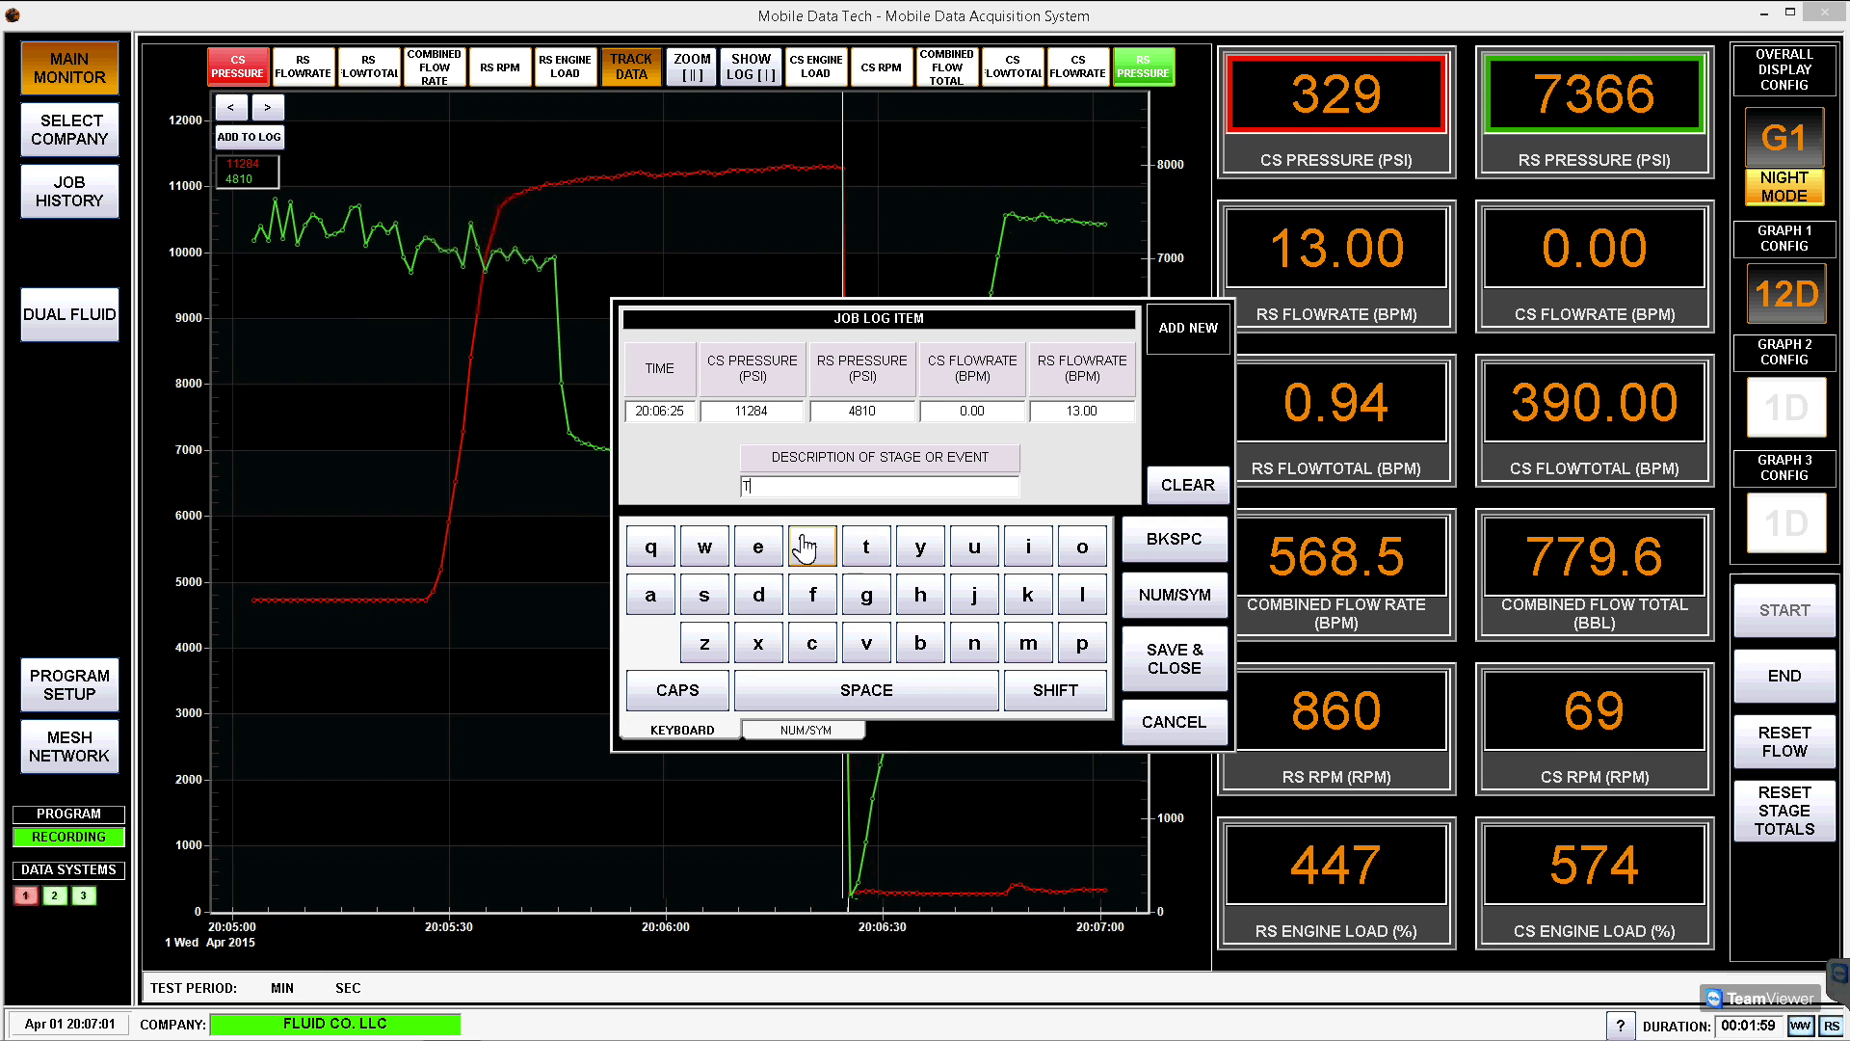
{"action": "left_click", "coordinate": [758, 546]}
{"action": "left_click", "coordinate": [704, 594]}
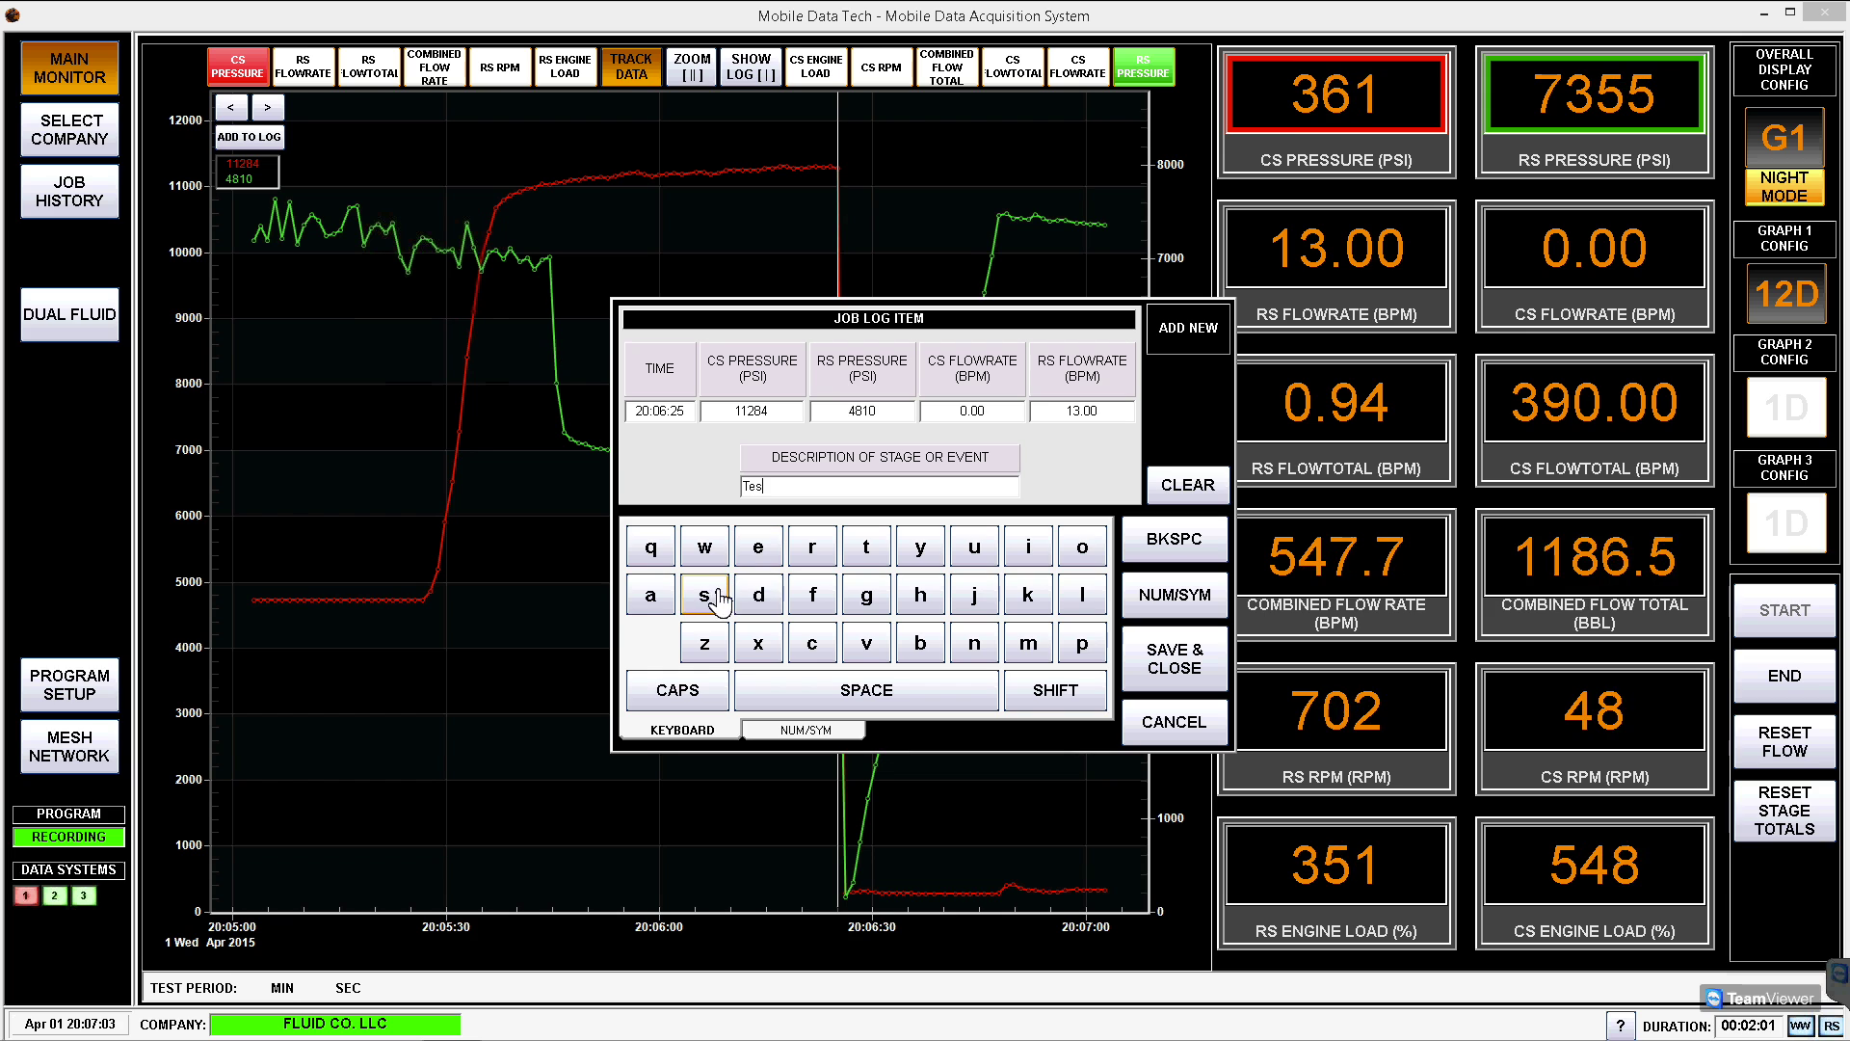
{"action": "left_click", "coordinate": [866, 546]}
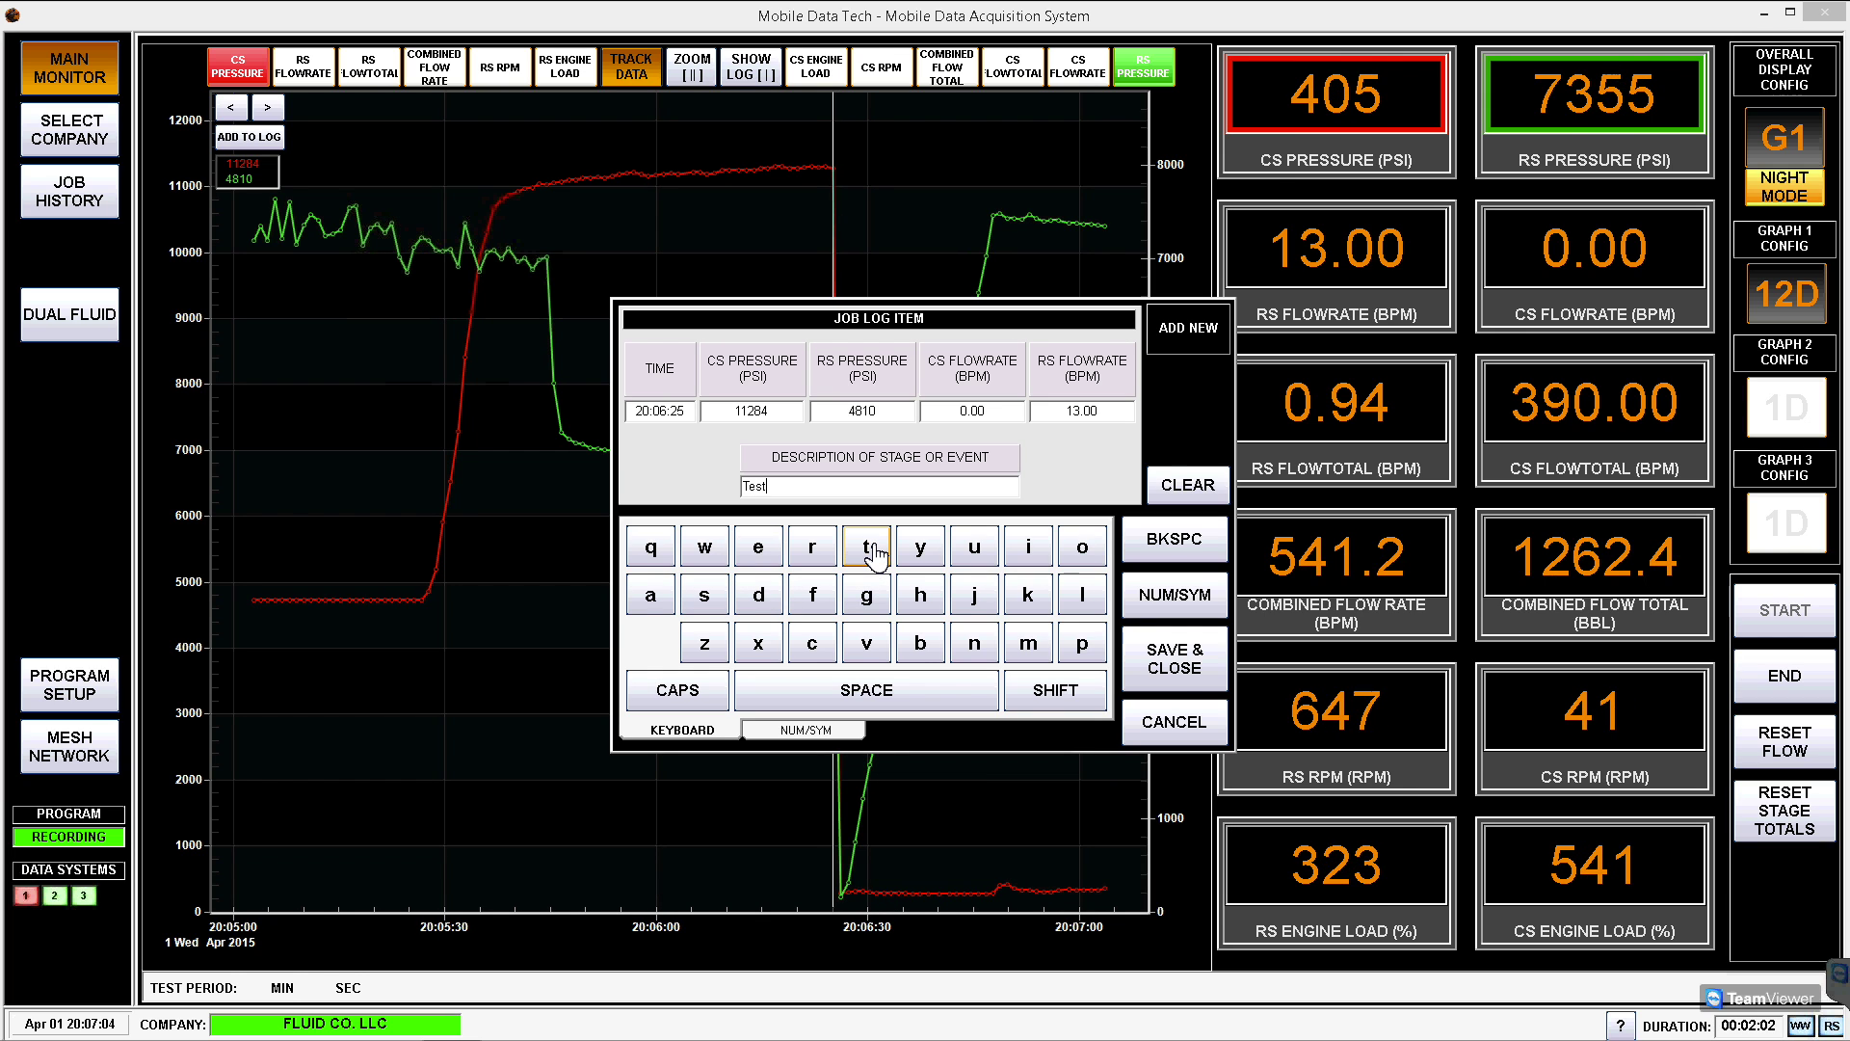
{"action": "left_click", "coordinate": [1180, 662]}
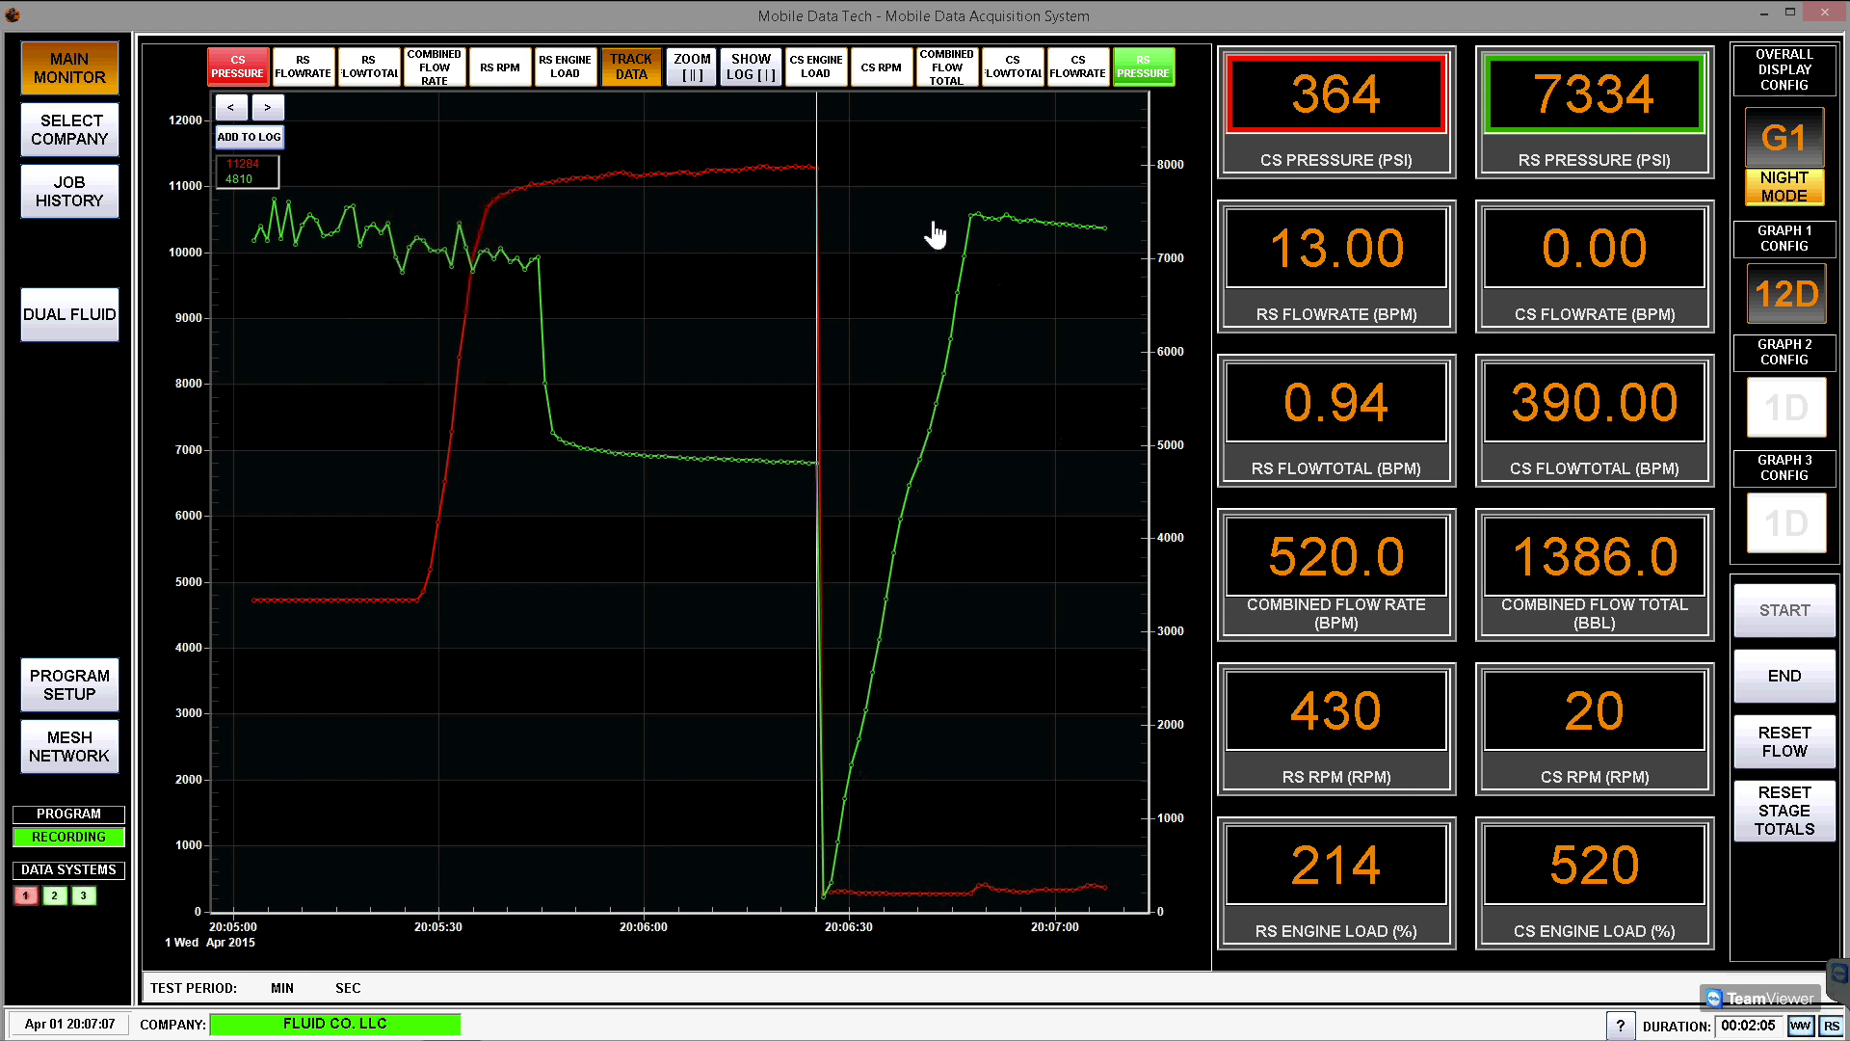
- Move the tracking line to a later point and turn SHOW LOG on to display the E1 marker
{"action": "left_click", "coordinate": [1094, 247]}
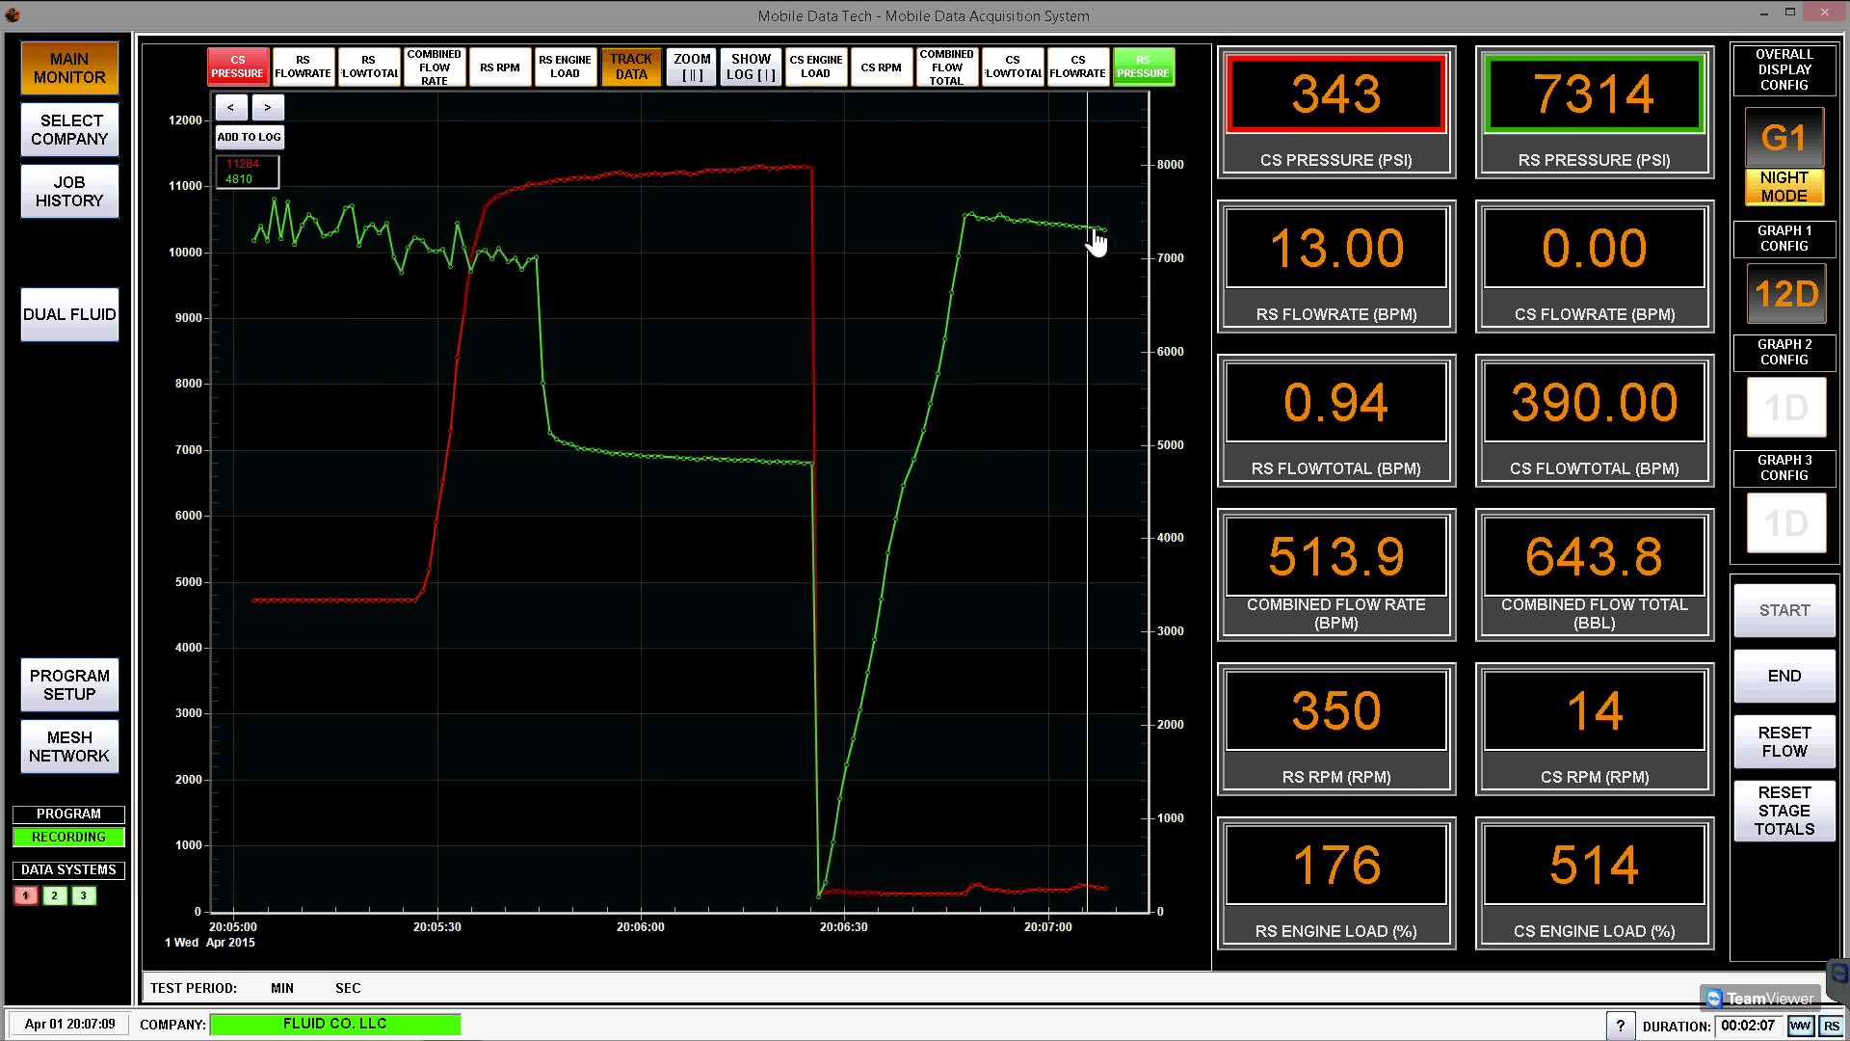
{"action": "left_click", "coordinate": [768, 79]}
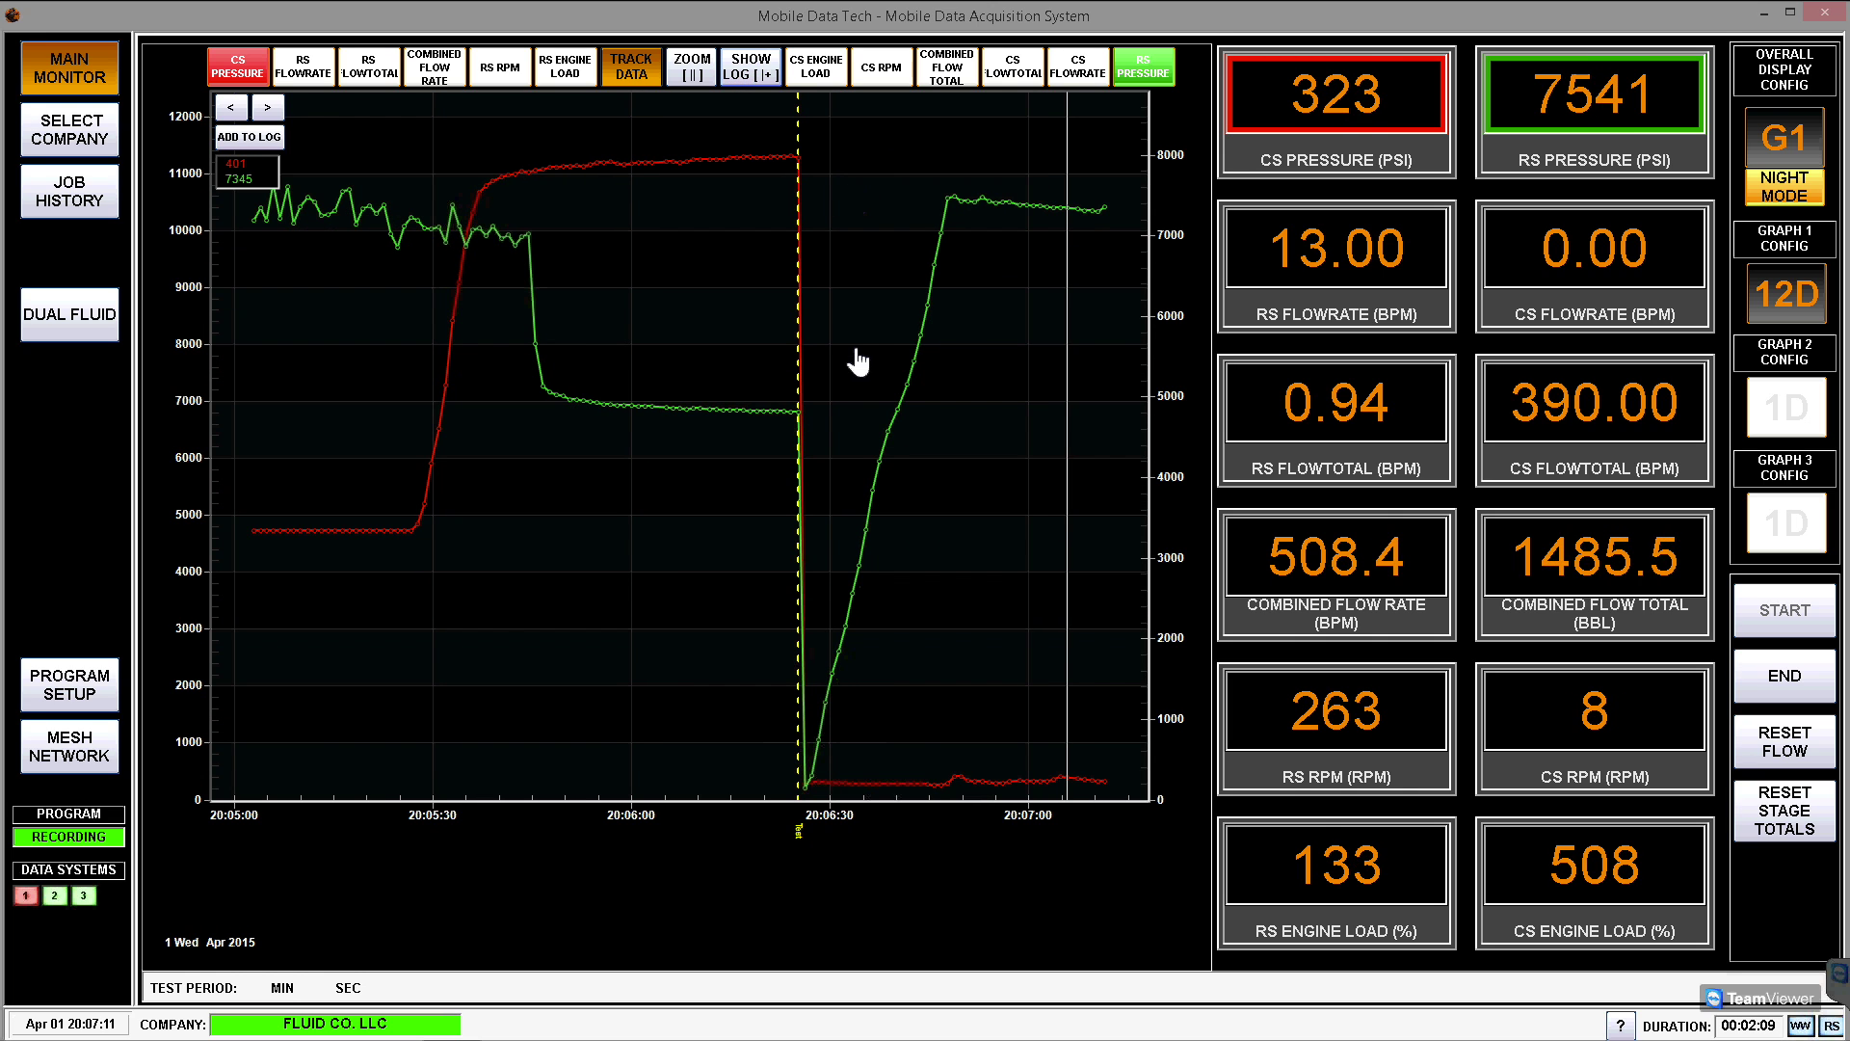
{"action": "left_click", "coordinate": [764, 77]}
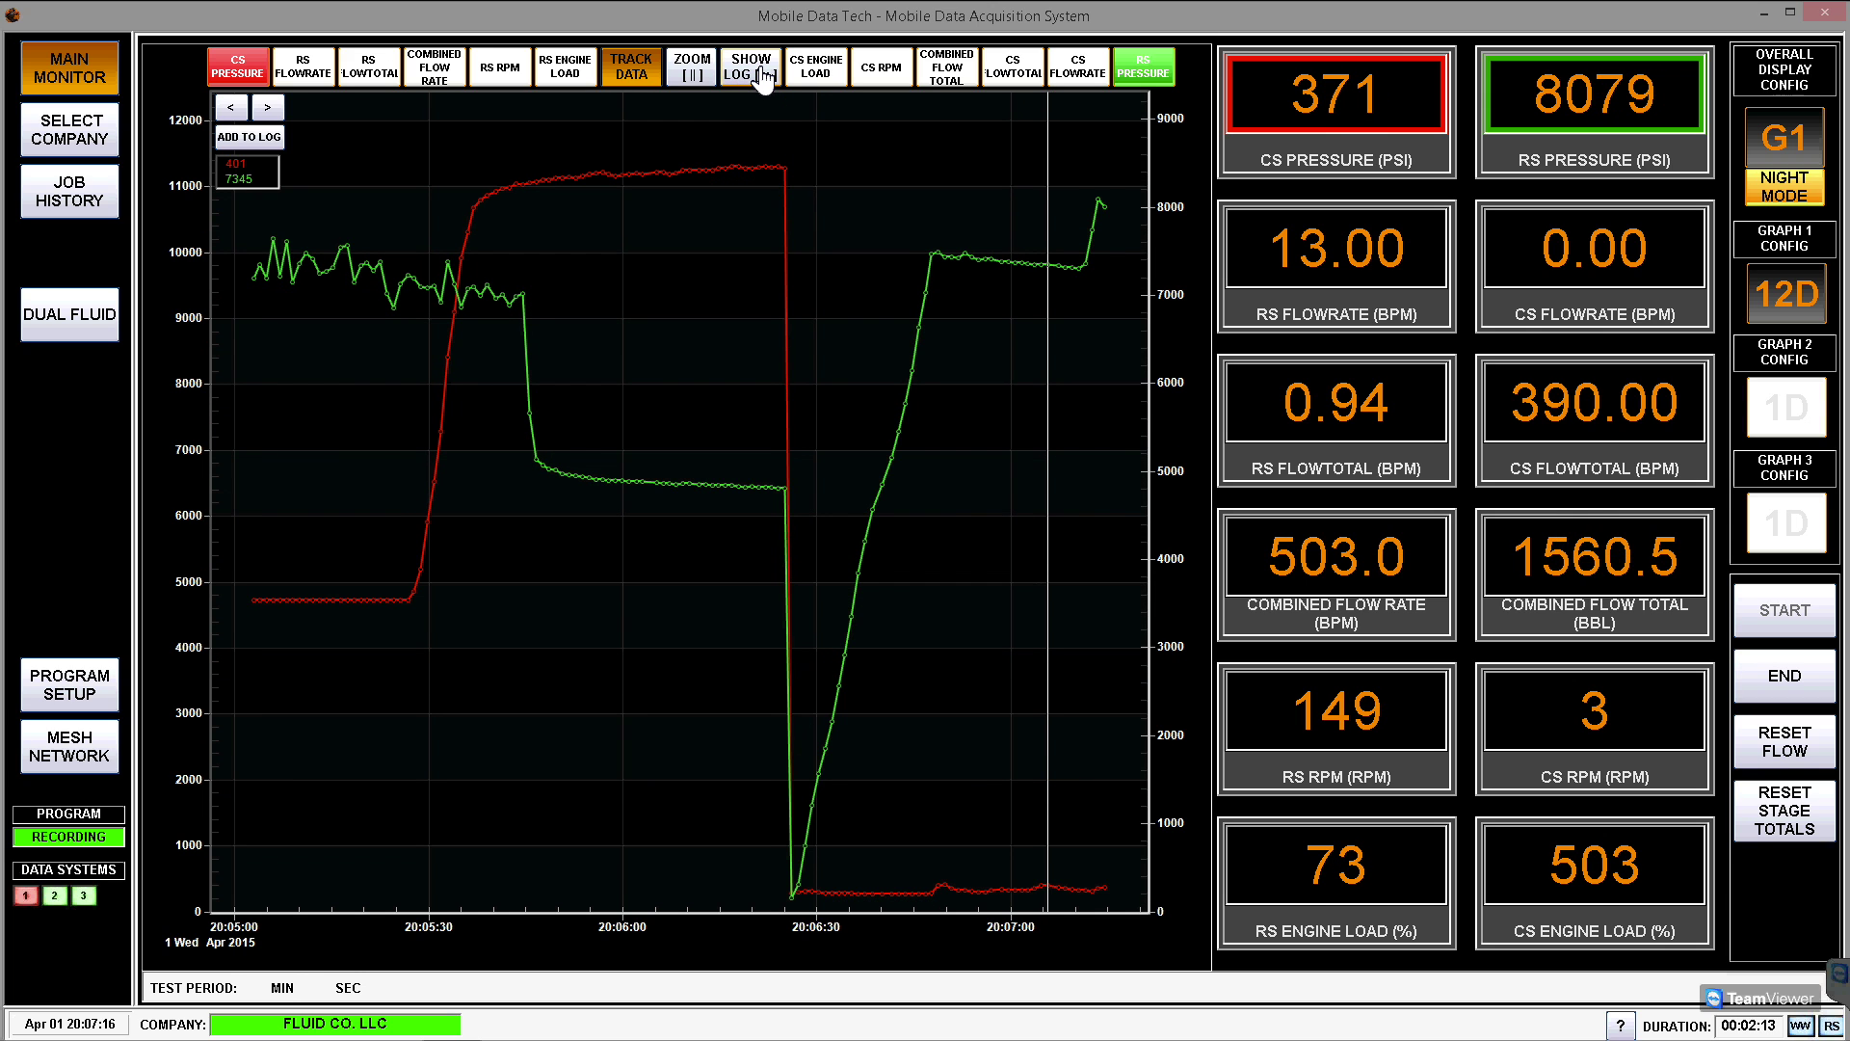
{"action": "left_click", "coordinate": [765, 77]}
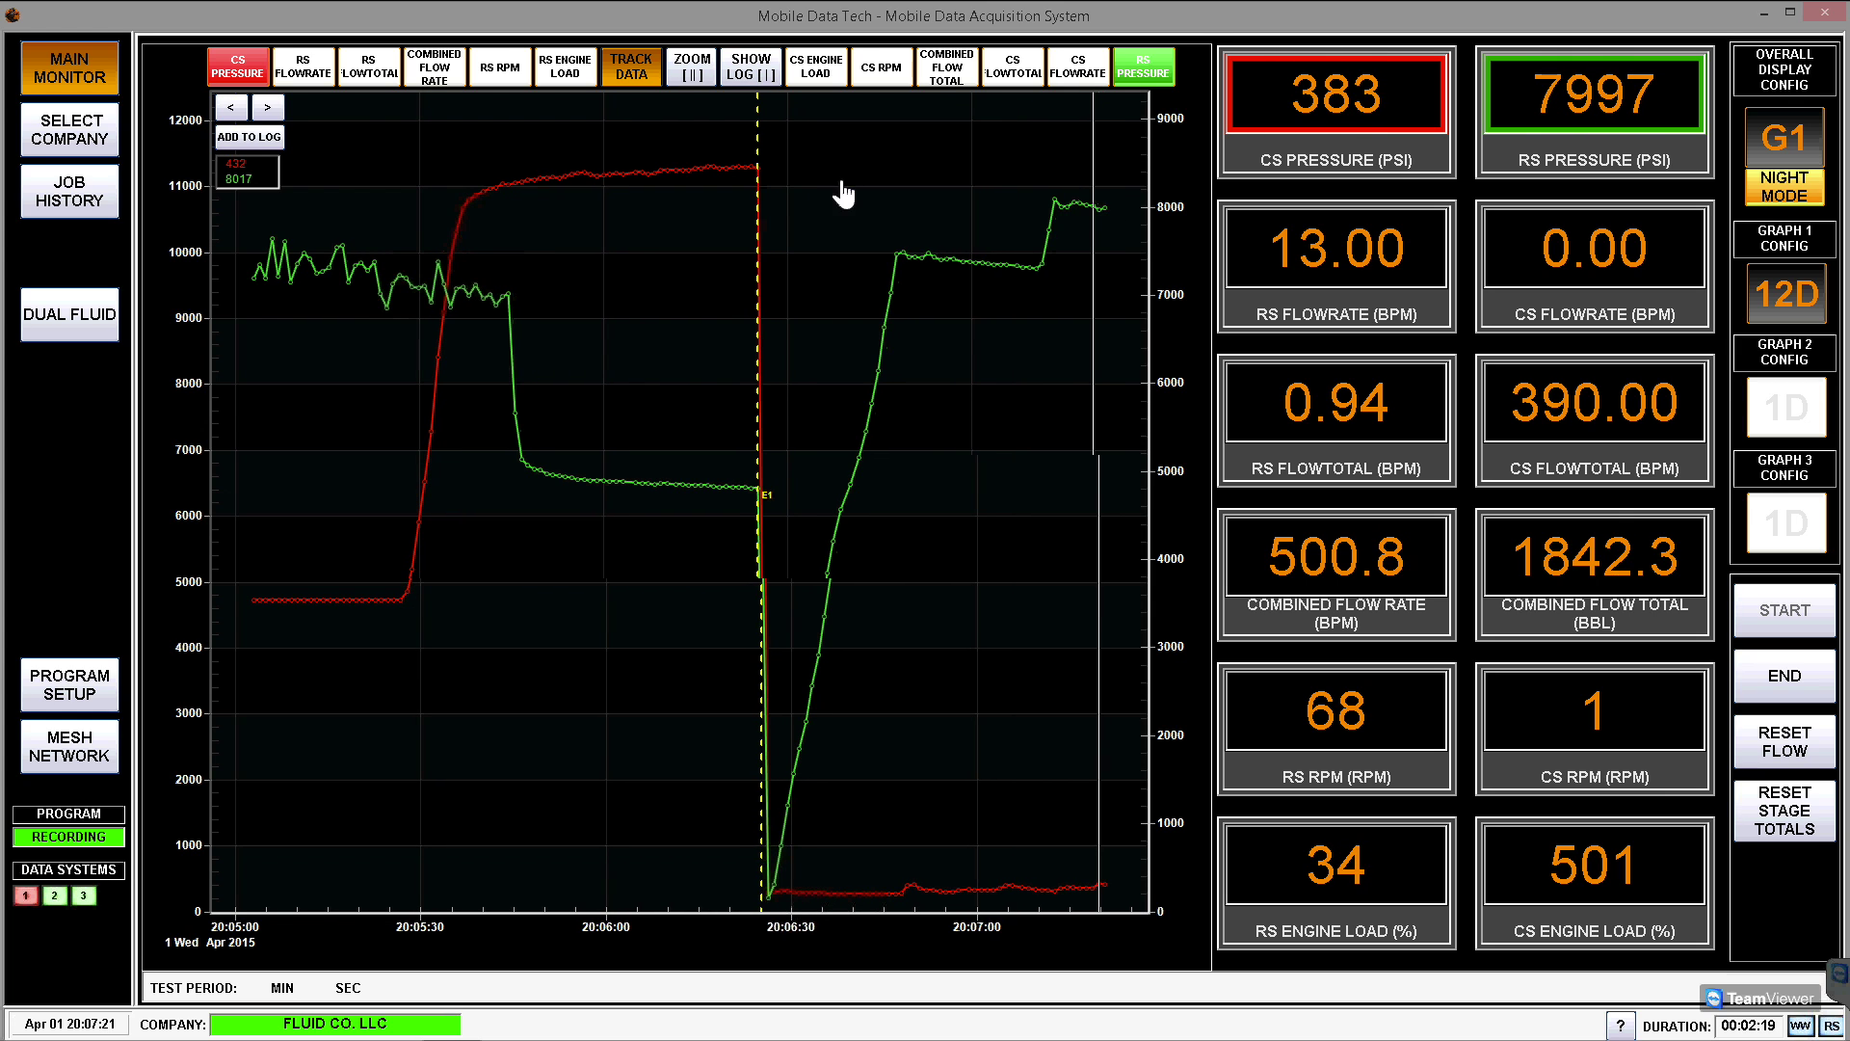
- Add a second log entry at 20:07:20 described 'Test 2' and save it
{"action": "left_click", "coordinate": [253, 137]}
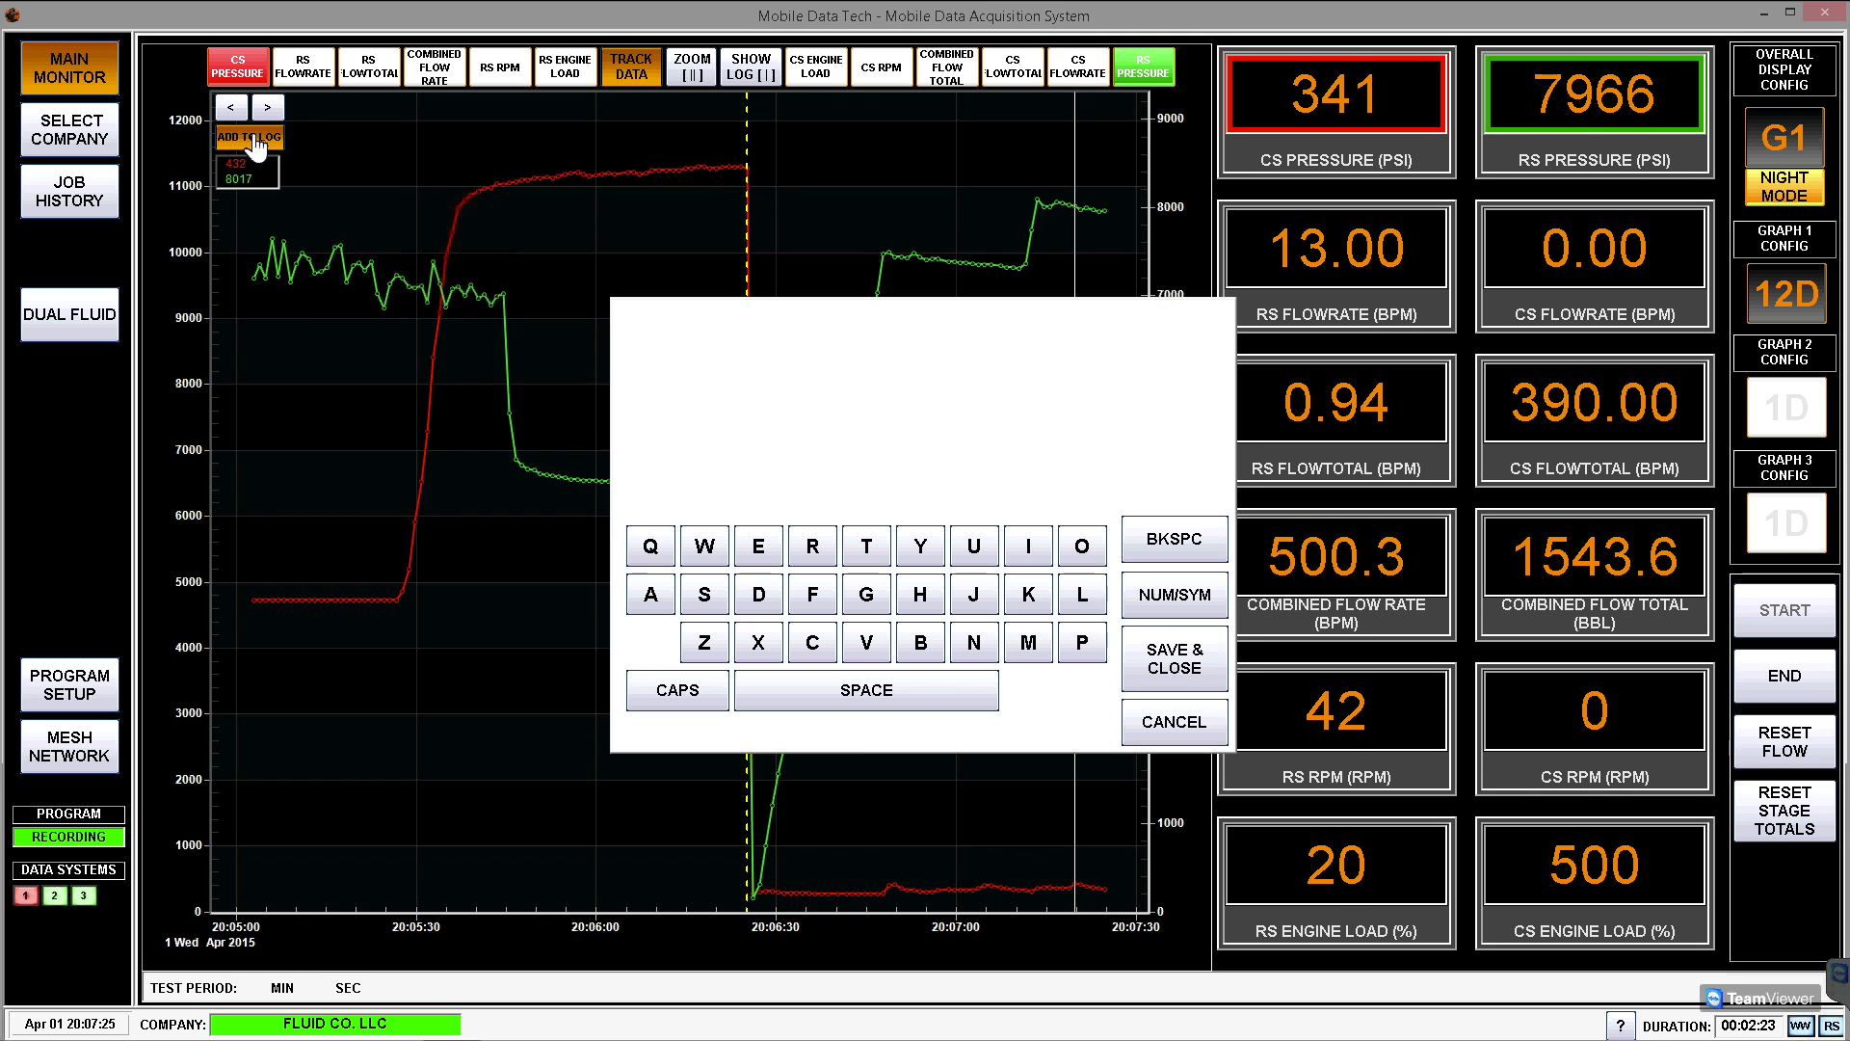
{"action": "left_click", "coordinate": [866, 546]}
{"action": "left_click", "coordinate": [758, 546]}
{"action": "left_click", "coordinate": [704, 595]}
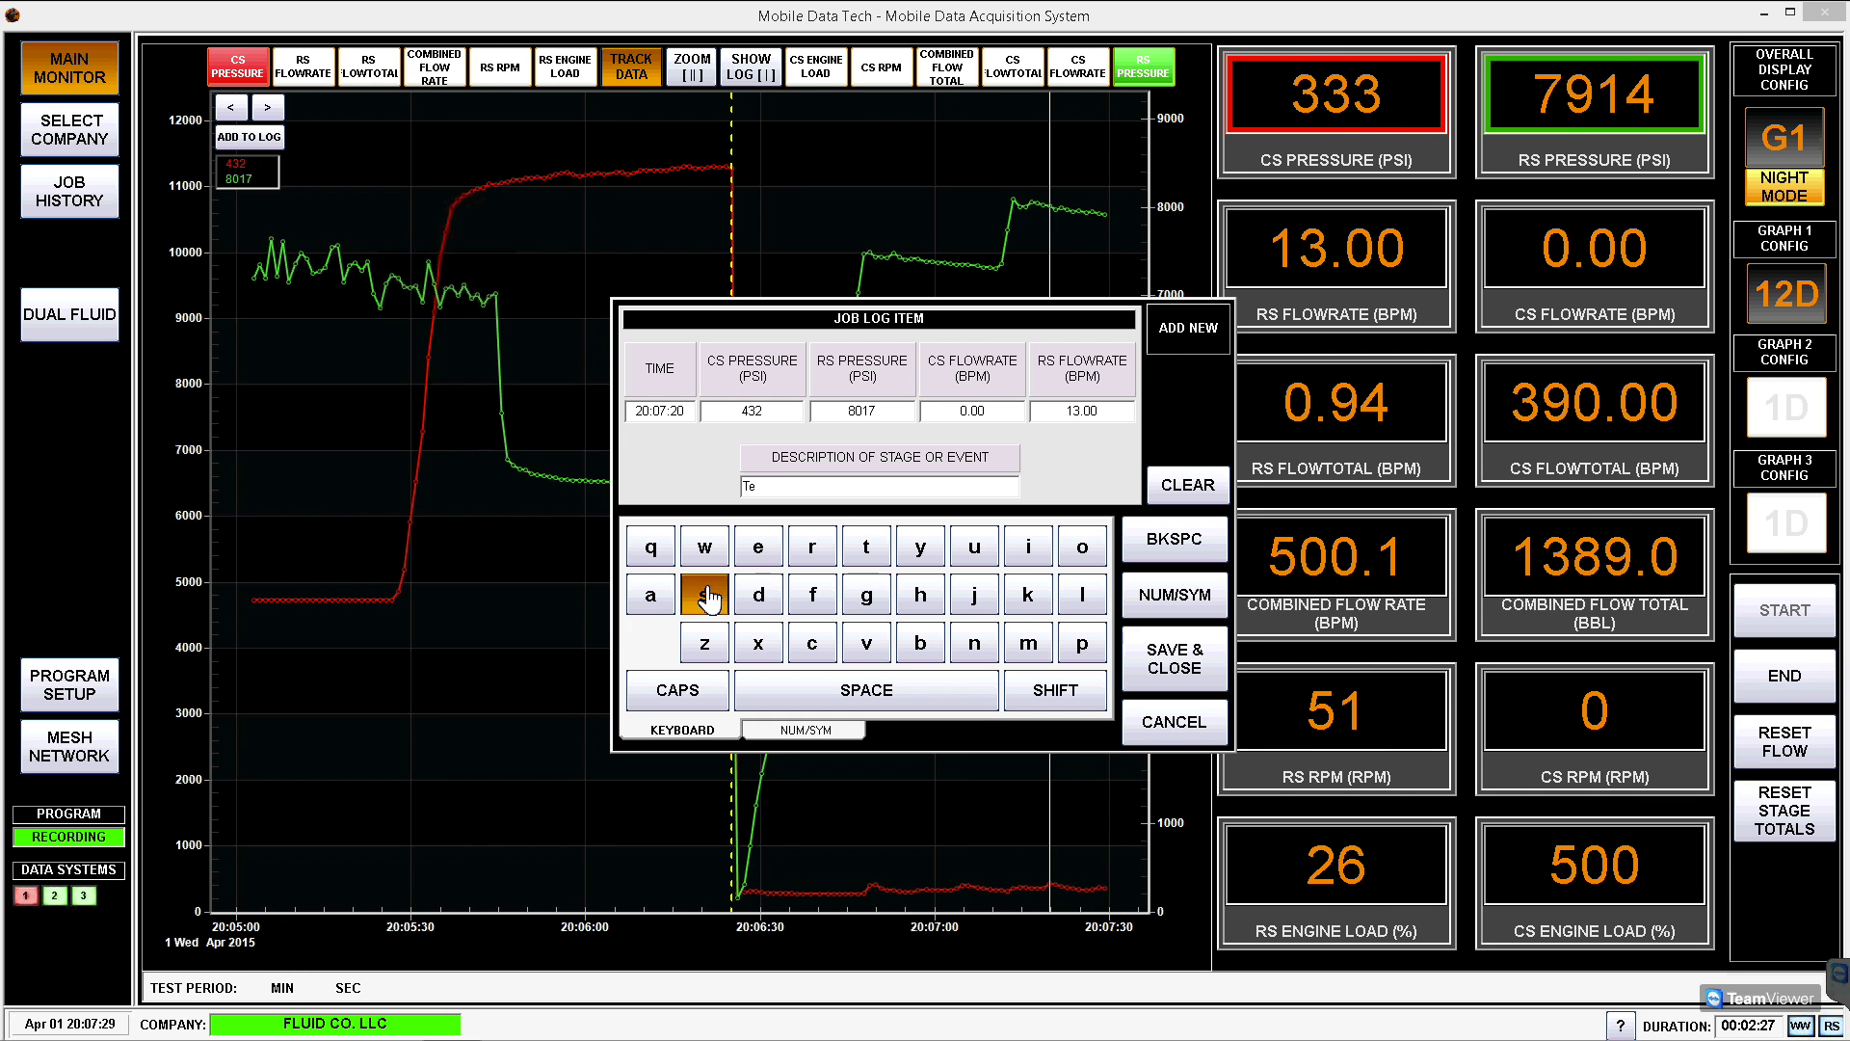
{"action": "left_click", "coordinate": [866, 547]}
{"action": "left_click", "coordinate": [868, 688]}
{"action": "left_click", "coordinate": [1175, 597]}
{"action": "left_click", "coordinate": [1015, 640]}
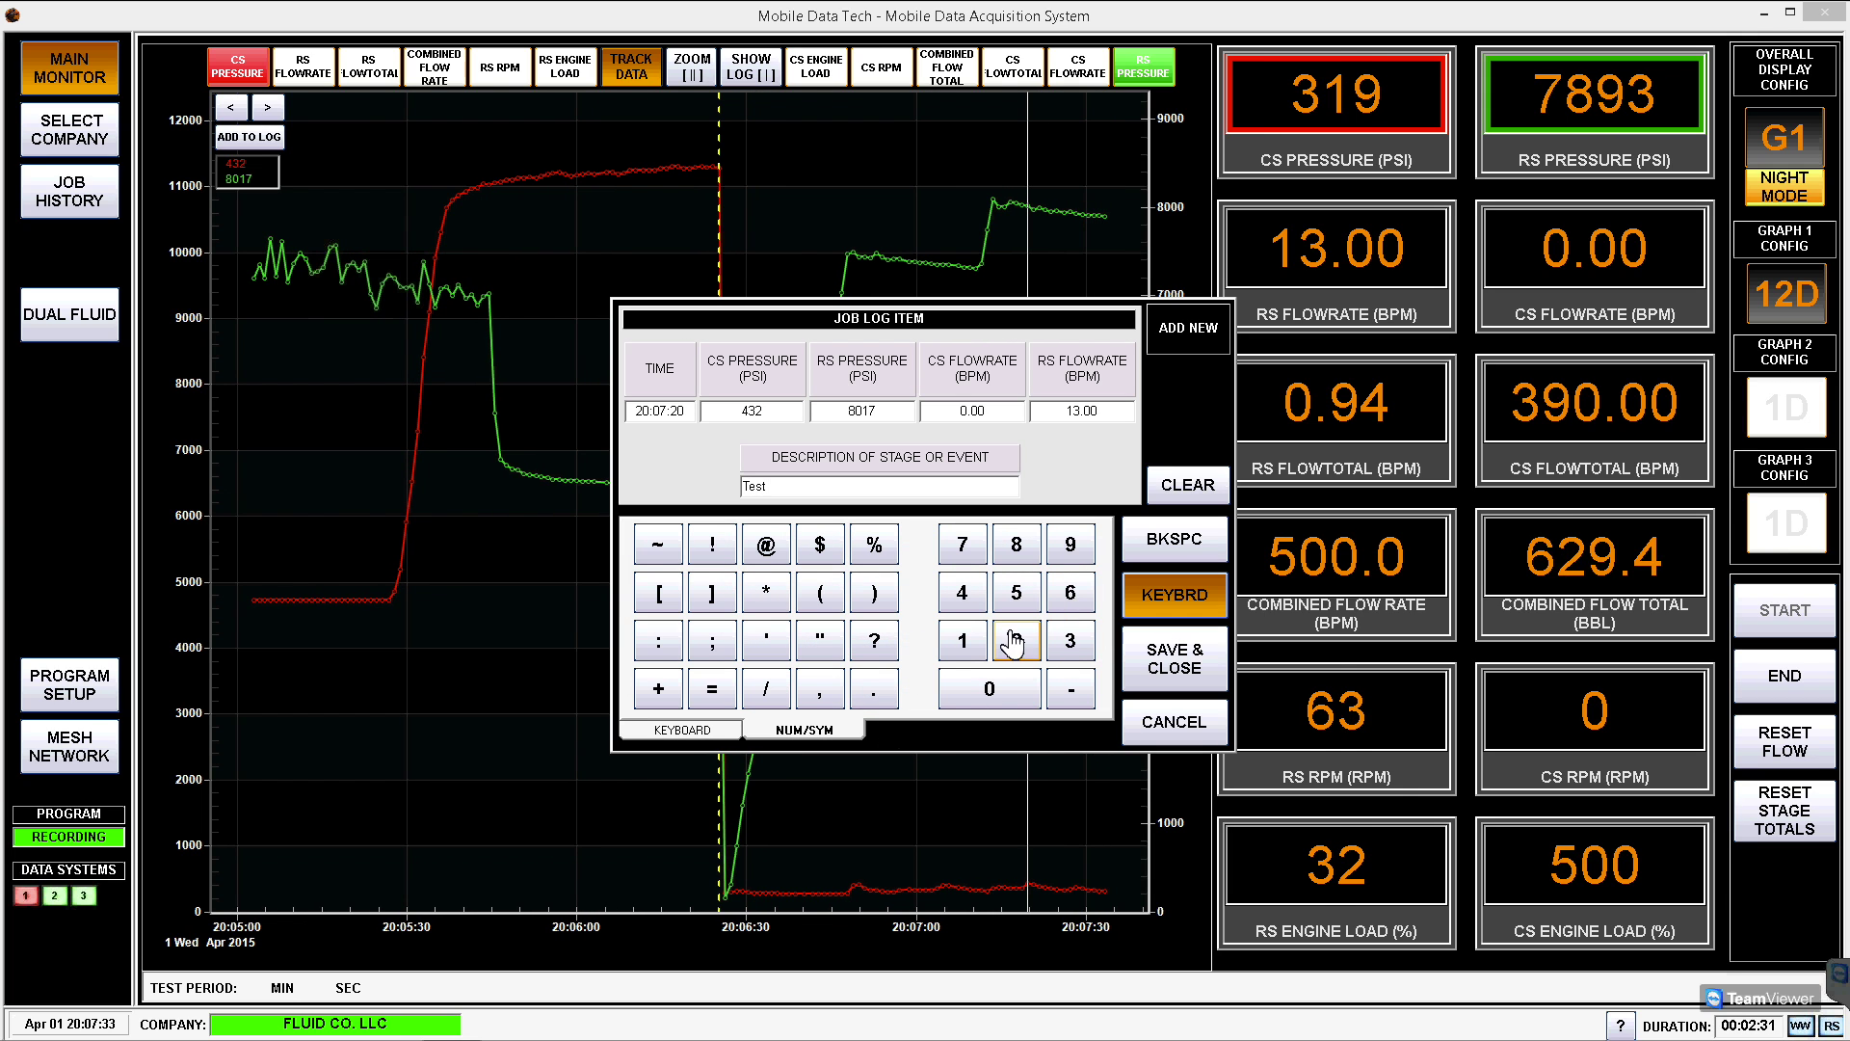
{"action": "left_click", "coordinate": [1166, 678]}
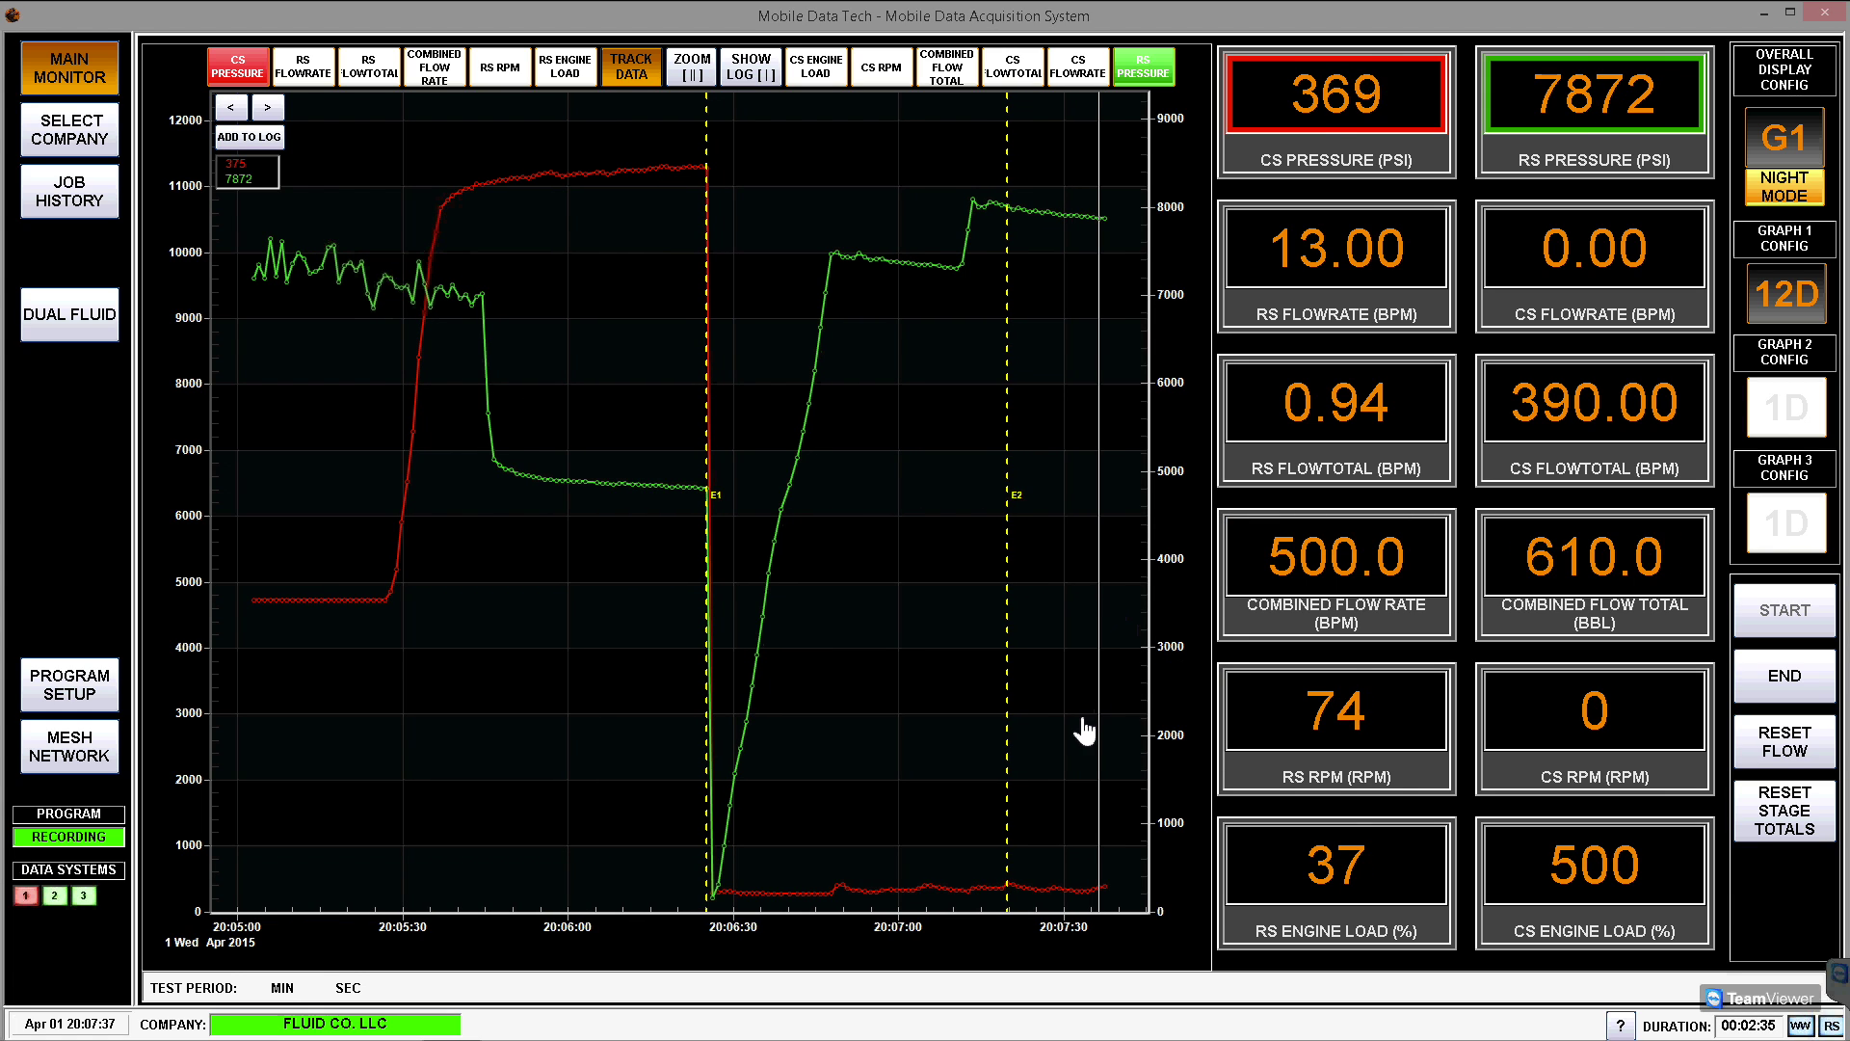
- Toggle SHOW LOG on and off to check the E1/E2 labels, then END the job
{"action": "left_click", "coordinate": [754, 75]}
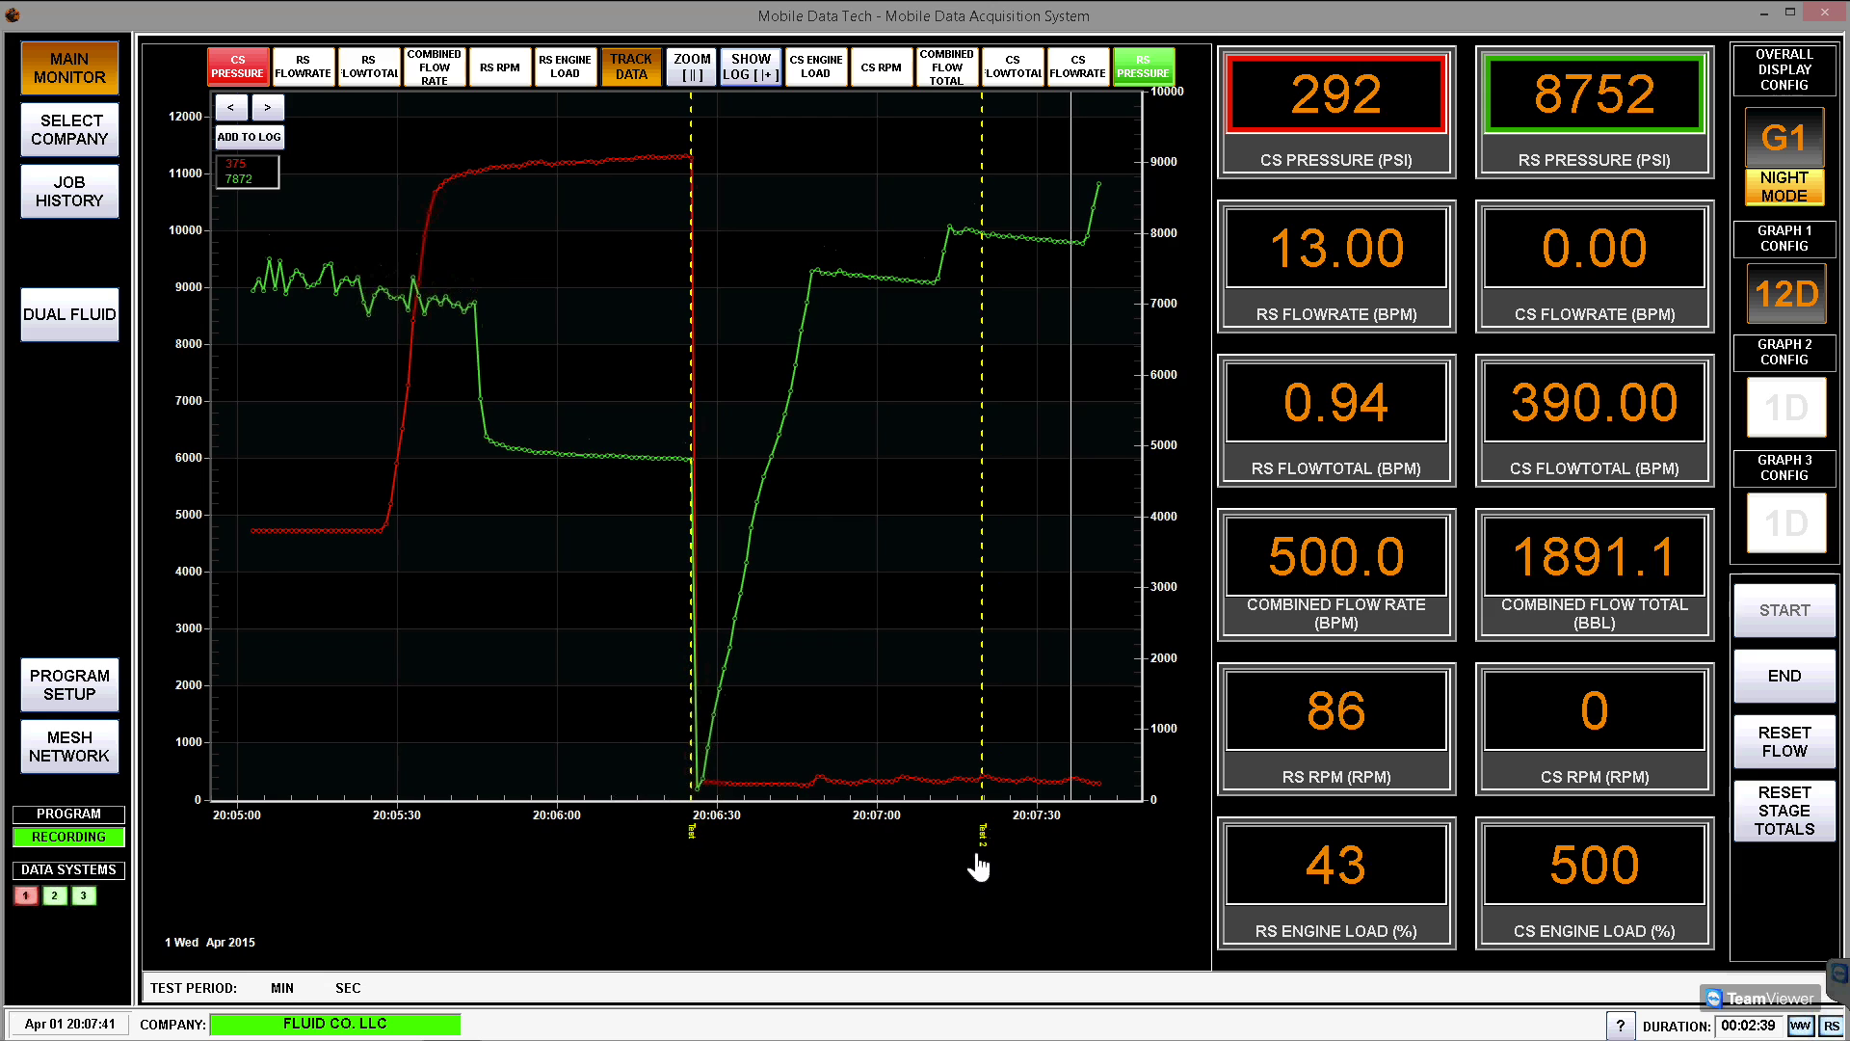
{"action": "left_click", "coordinate": [763, 81]}
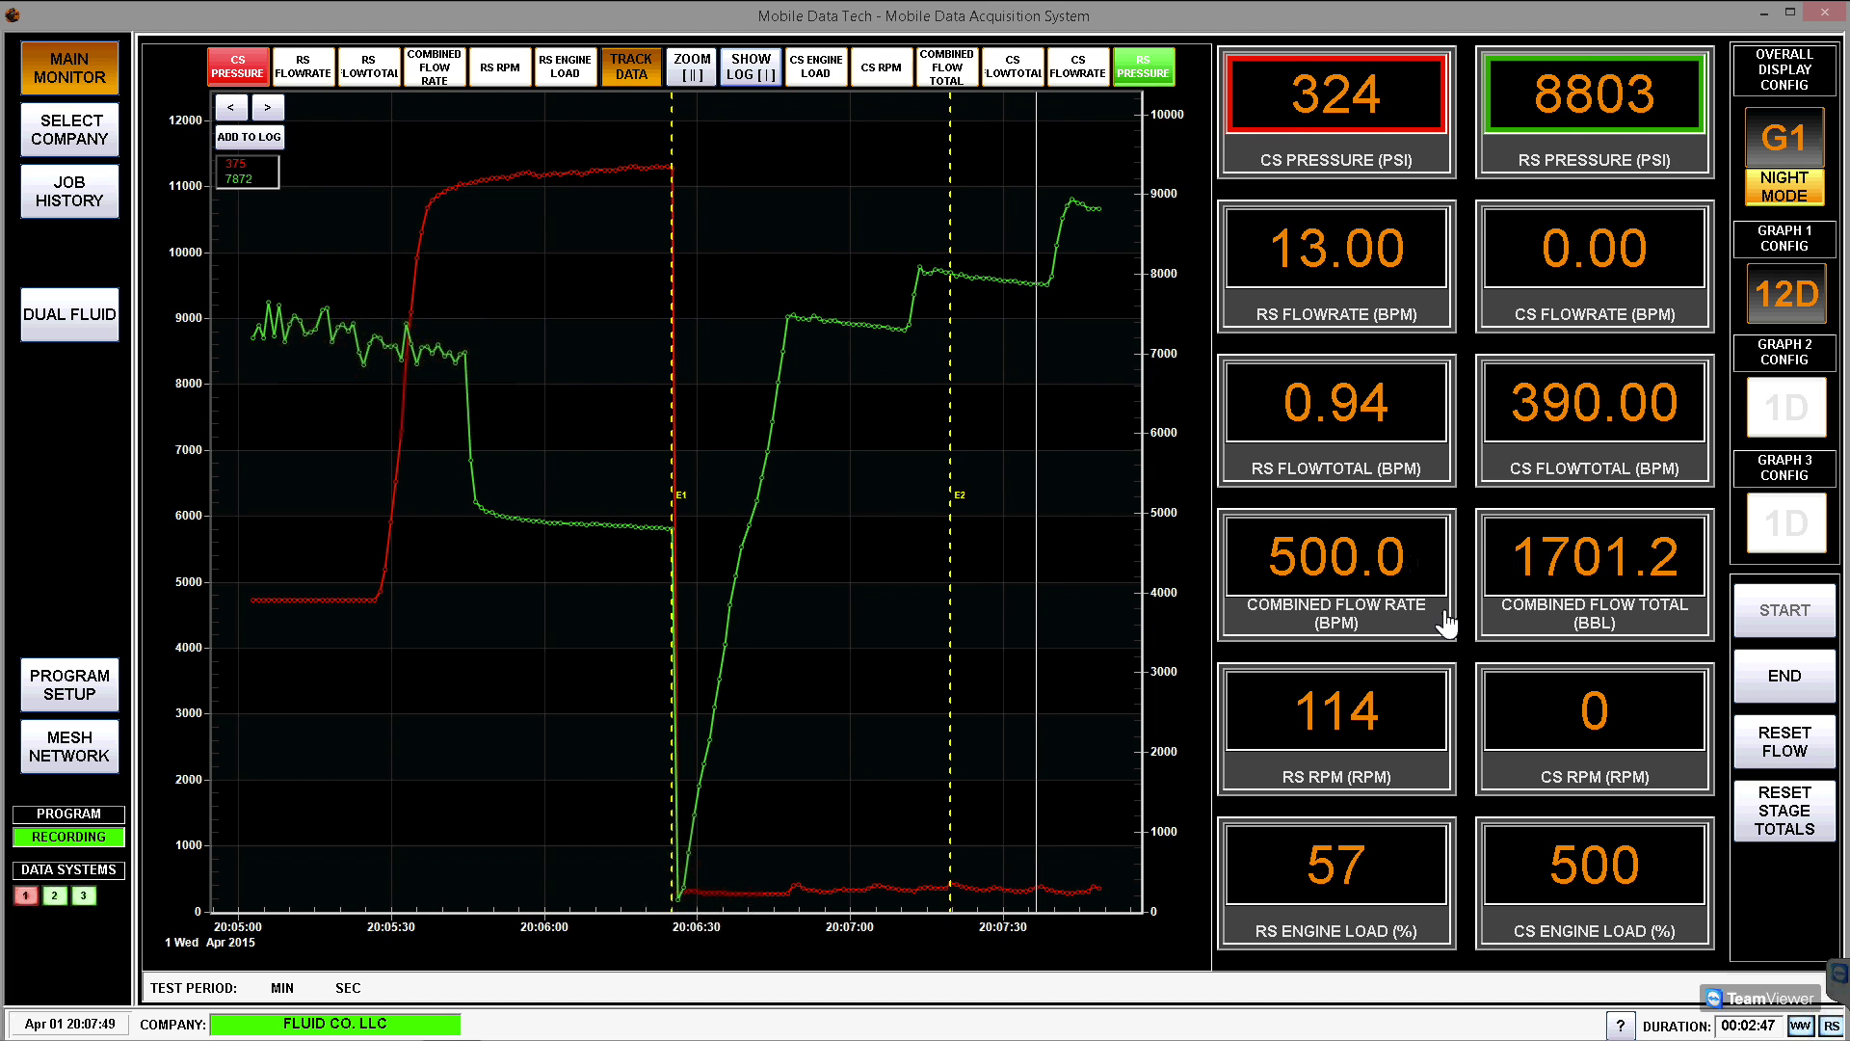
{"action": "left_click", "coordinate": [1790, 677]}
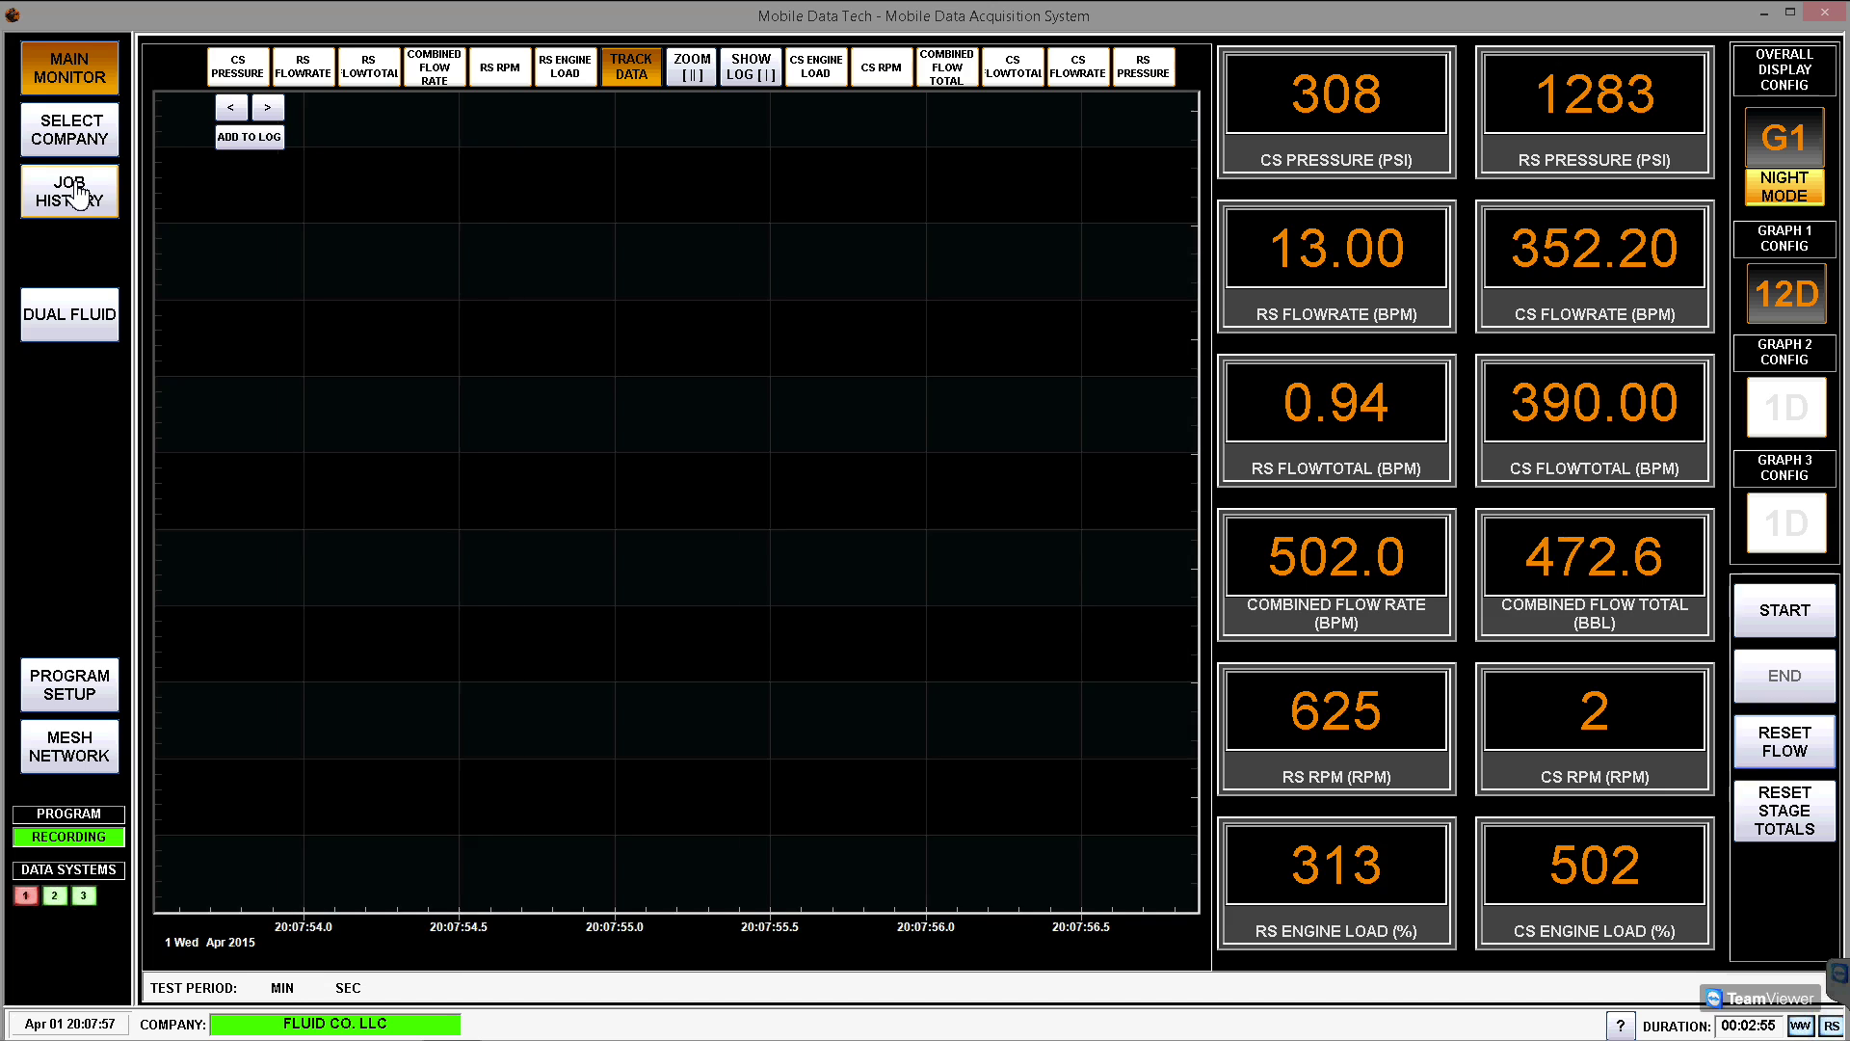
- Open JOB HISTORY and view the latest Fluid Co. LLC job with its Test and Test 2 entries
{"action": "left_click", "coordinate": [76, 197]}
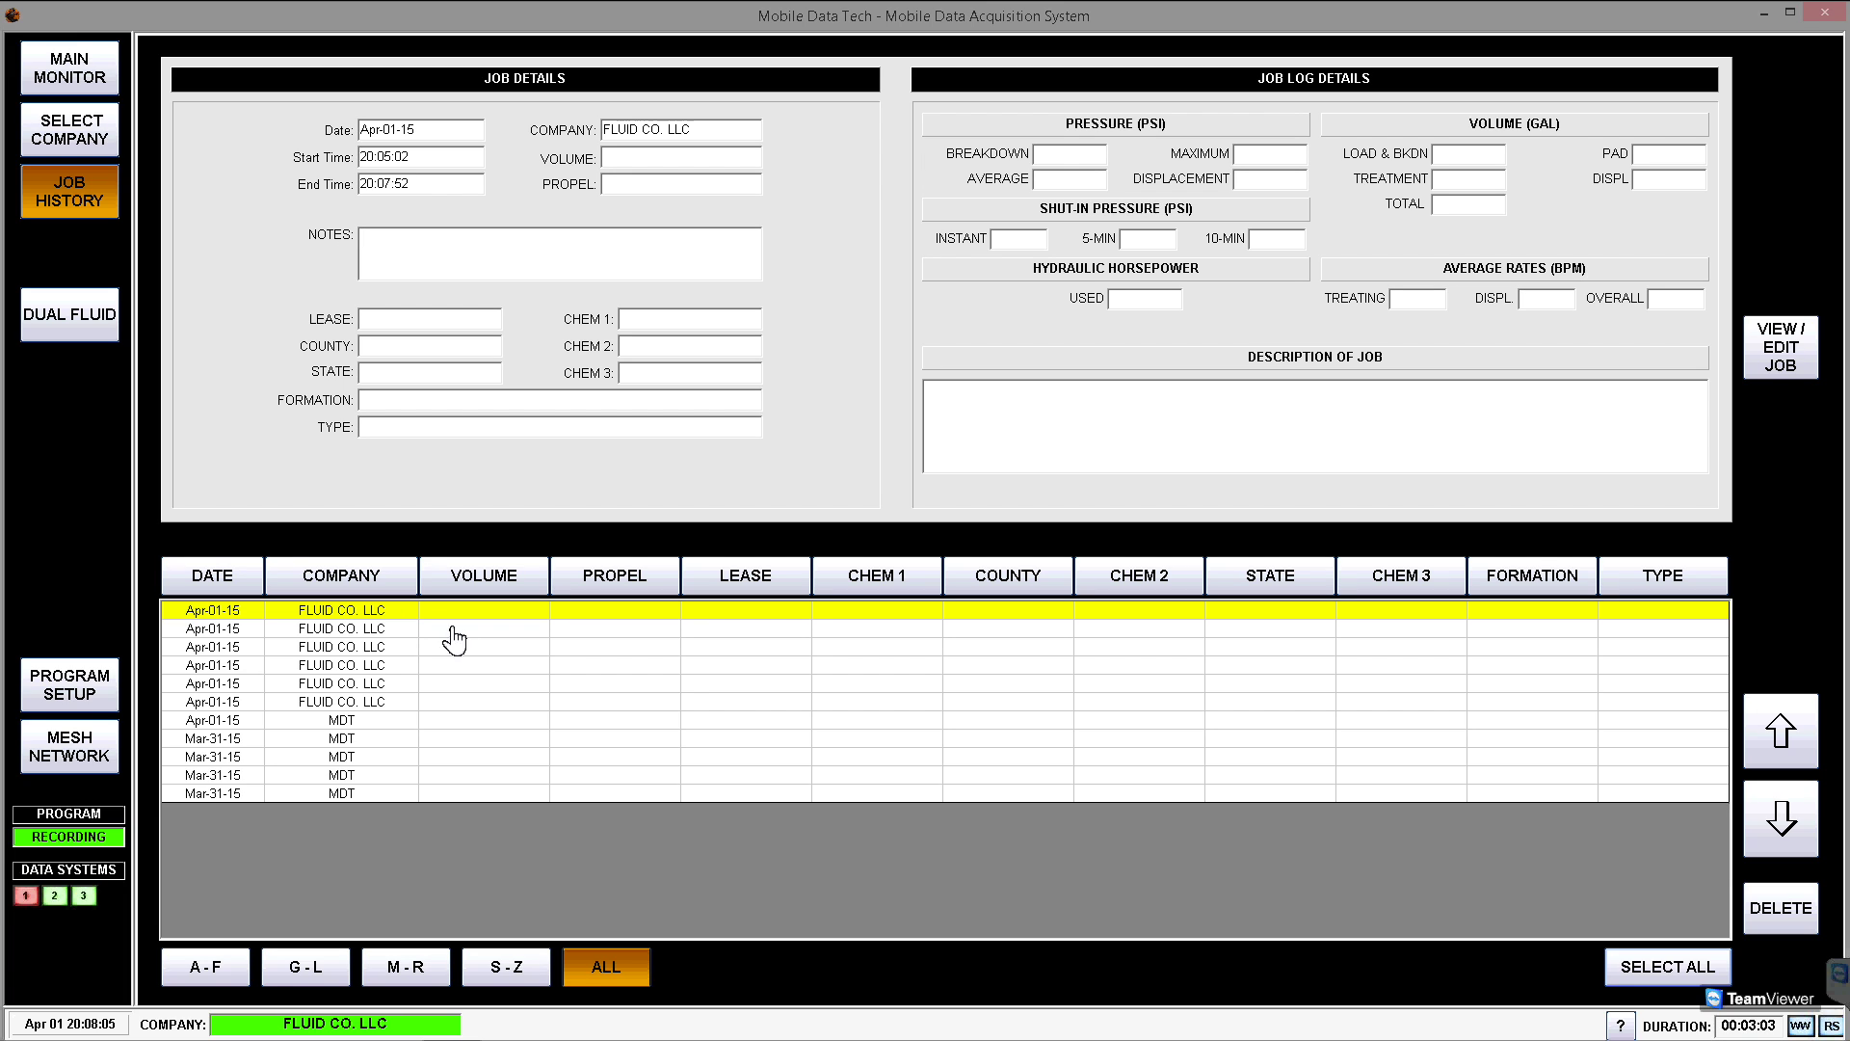
{"action": "left_click", "coordinate": [1783, 348]}
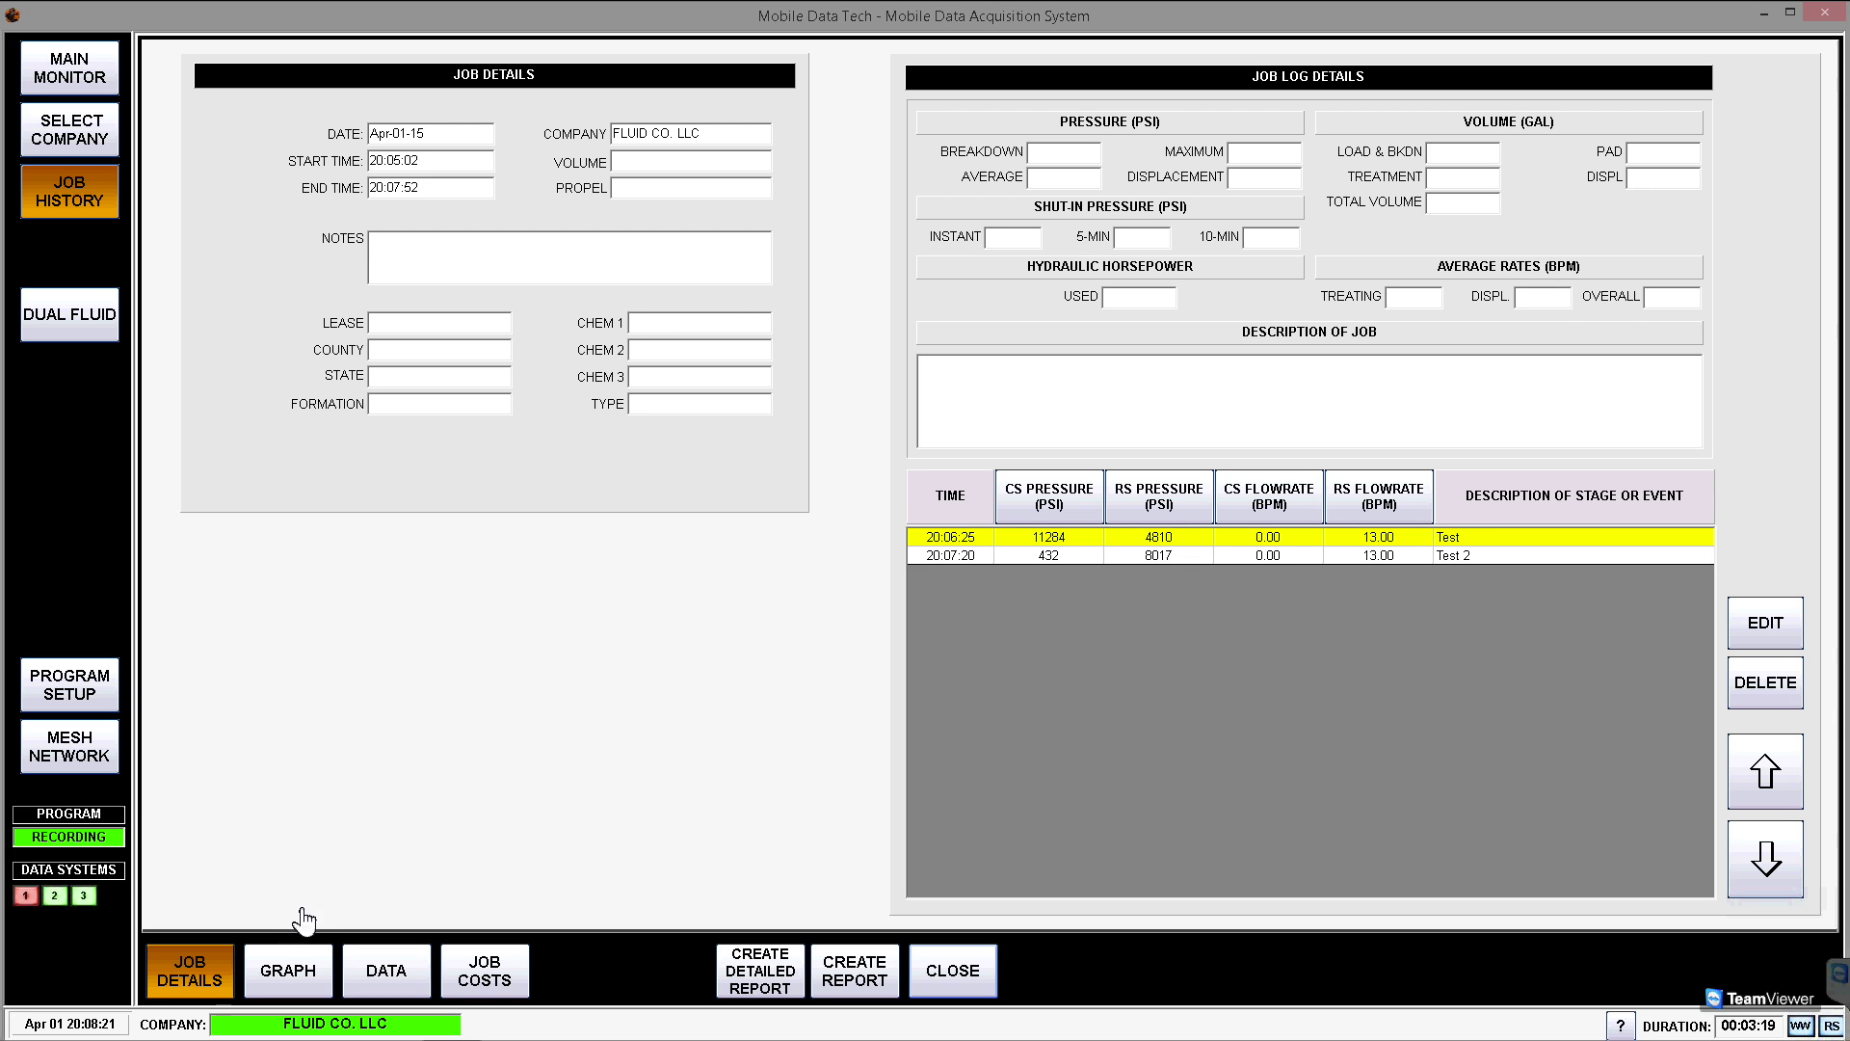
- Open the job's recorded graph and plot RS PRESSURE on the left axis
{"action": "left_click", "coordinate": [294, 976]}
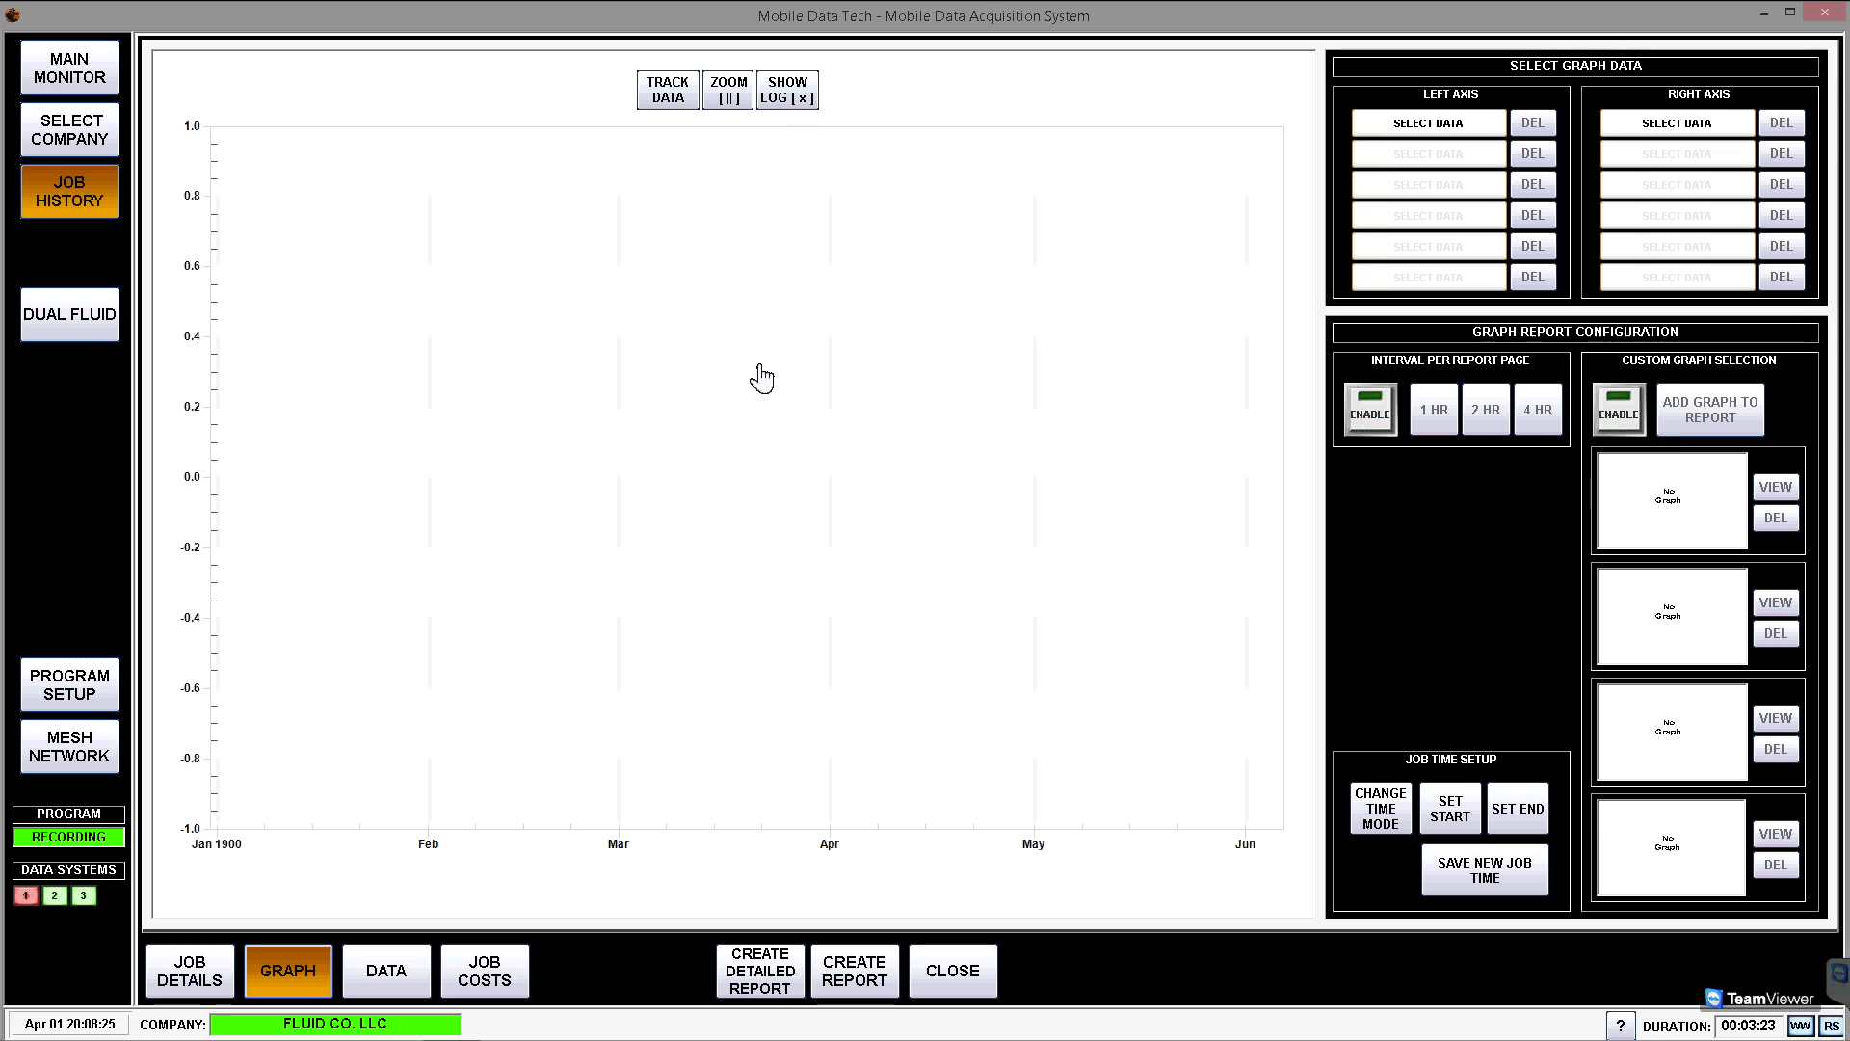
{"action": "left_click", "coordinate": [1420, 128]}
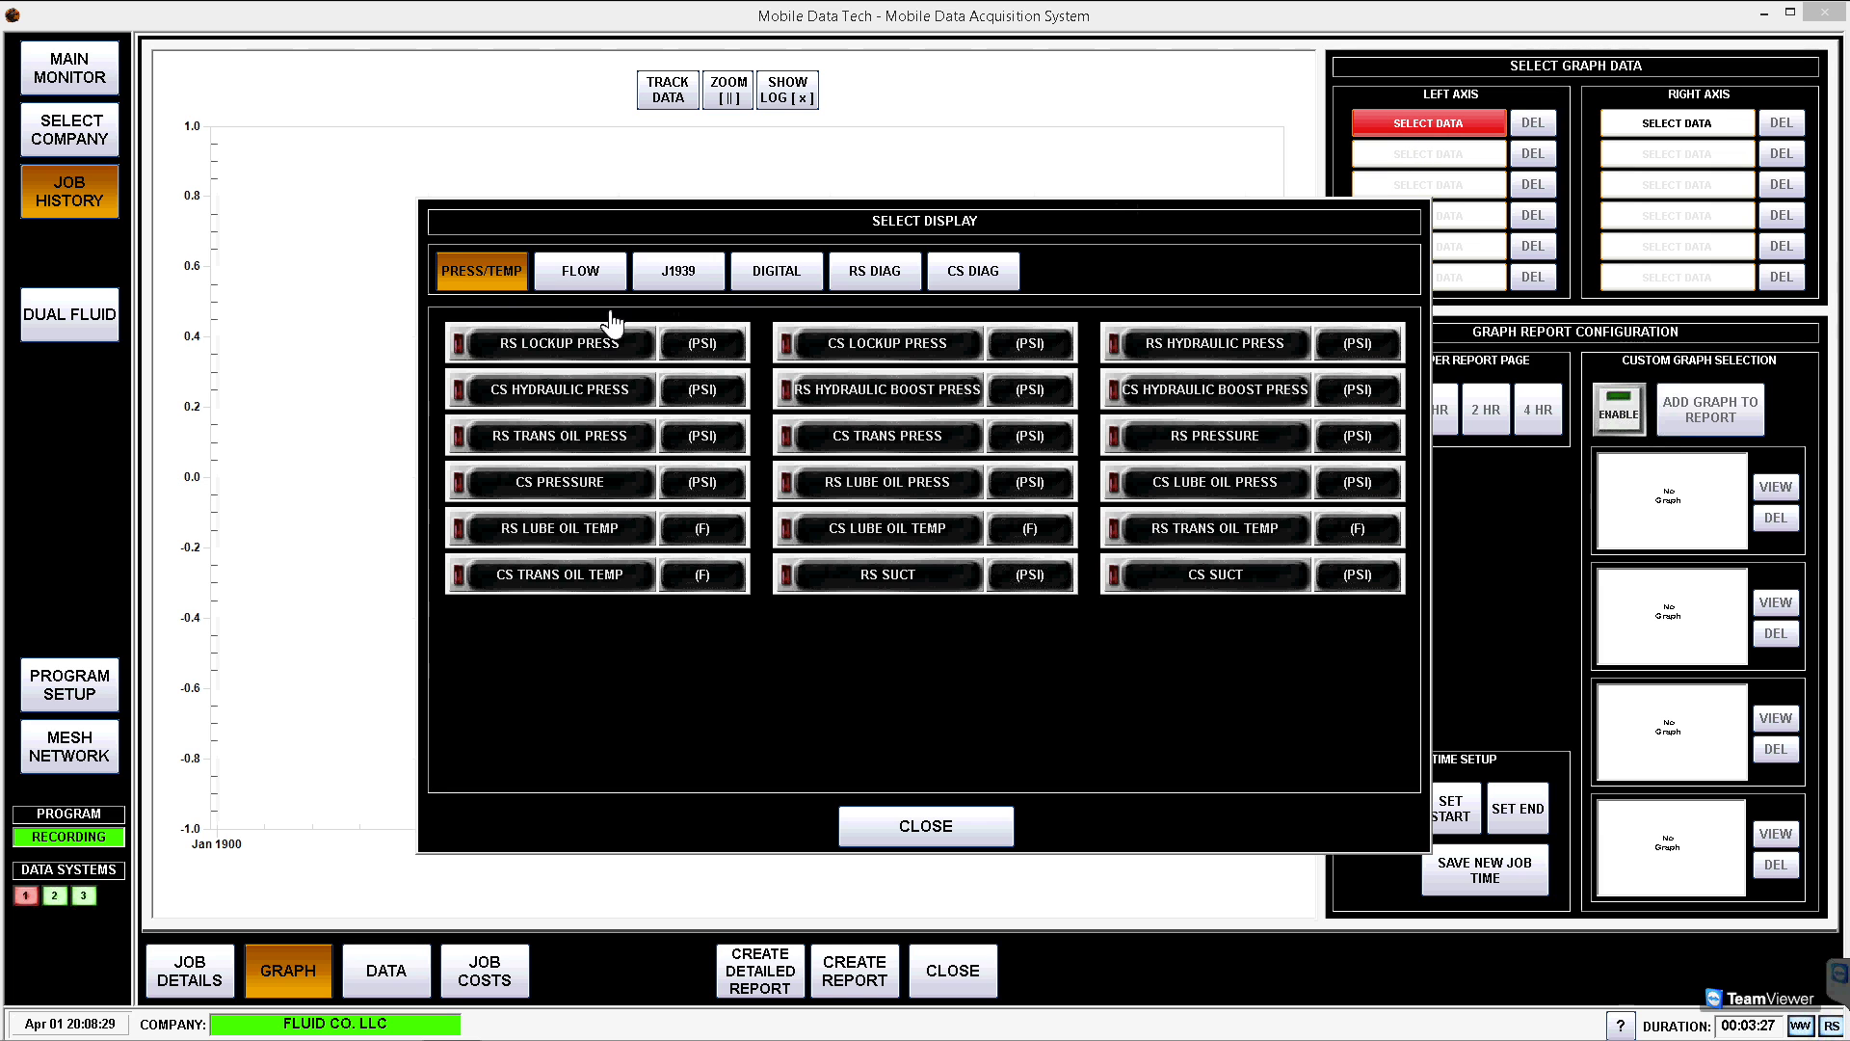
{"action": "left_click", "coordinate": [1239, 441]}
{"action": "left_click", "coordinate": [927, 826]}
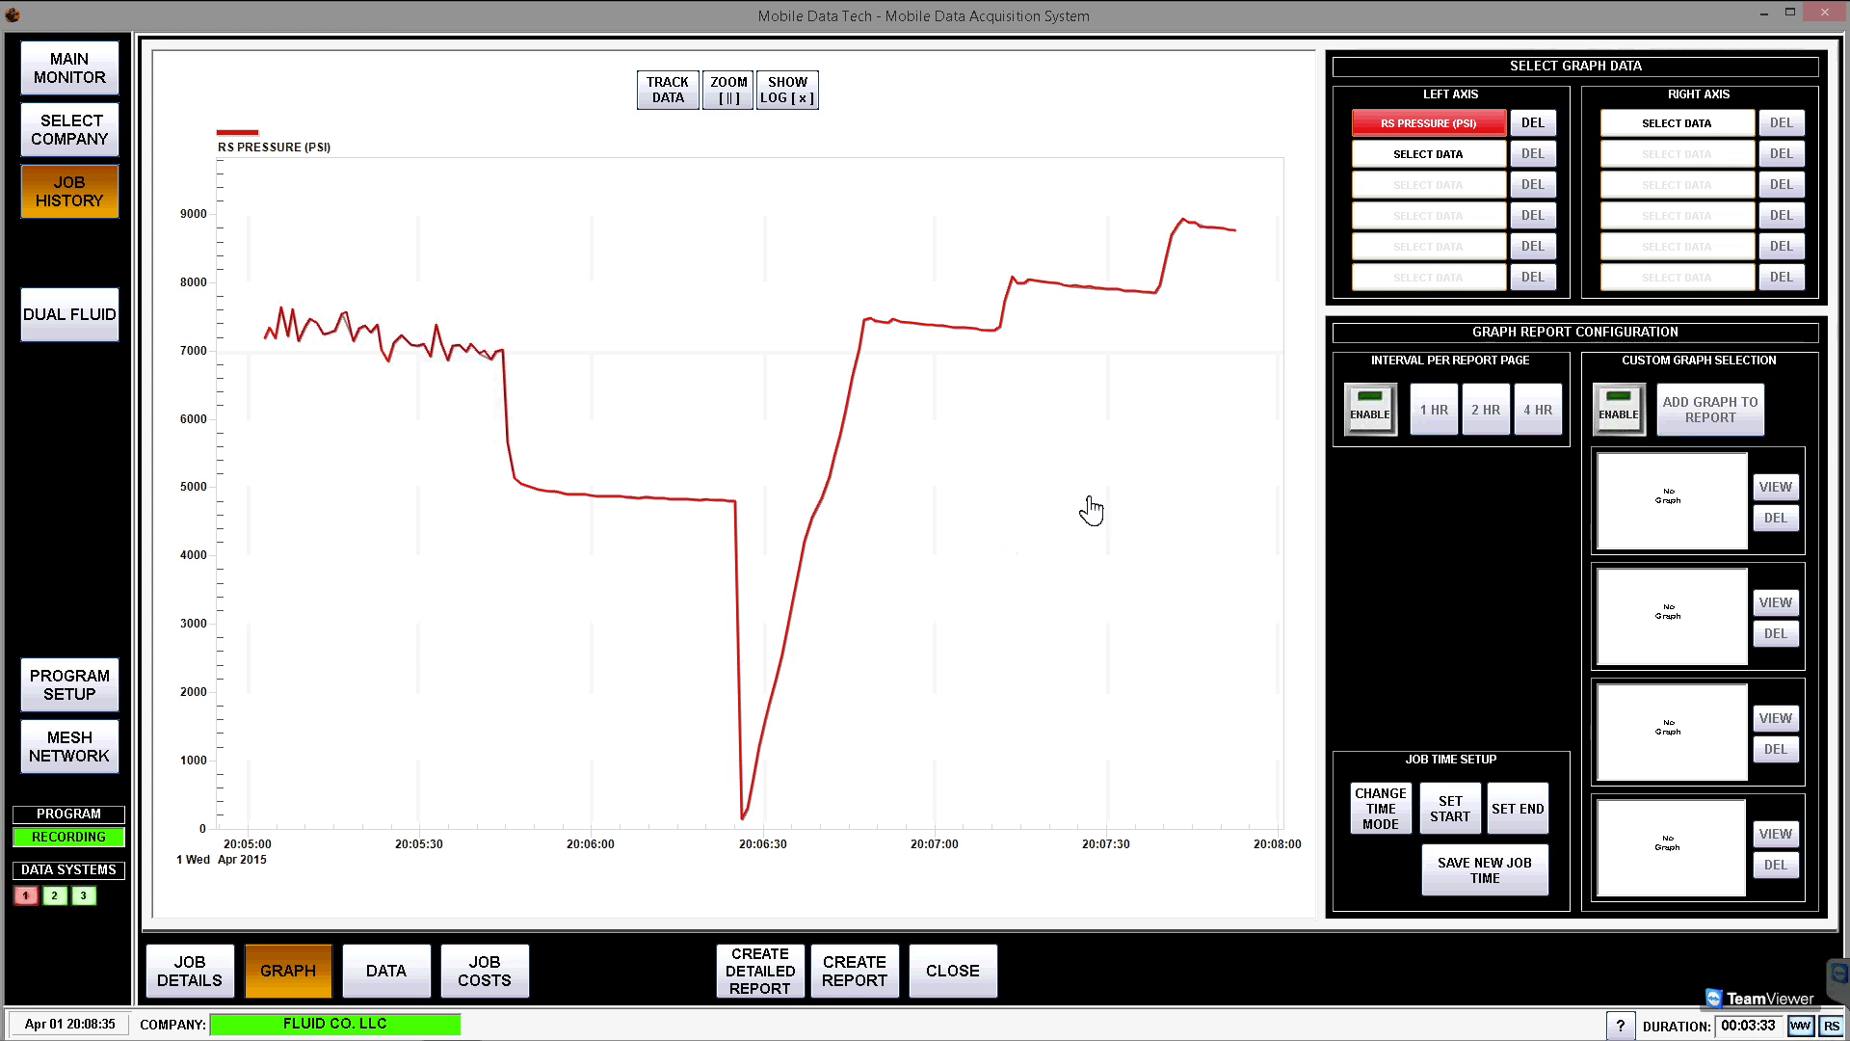
- Plot RS FLOWRATE from the flow channels on the graph's right axis
{"action": "left_click", "coordinate": [1677, 128]}
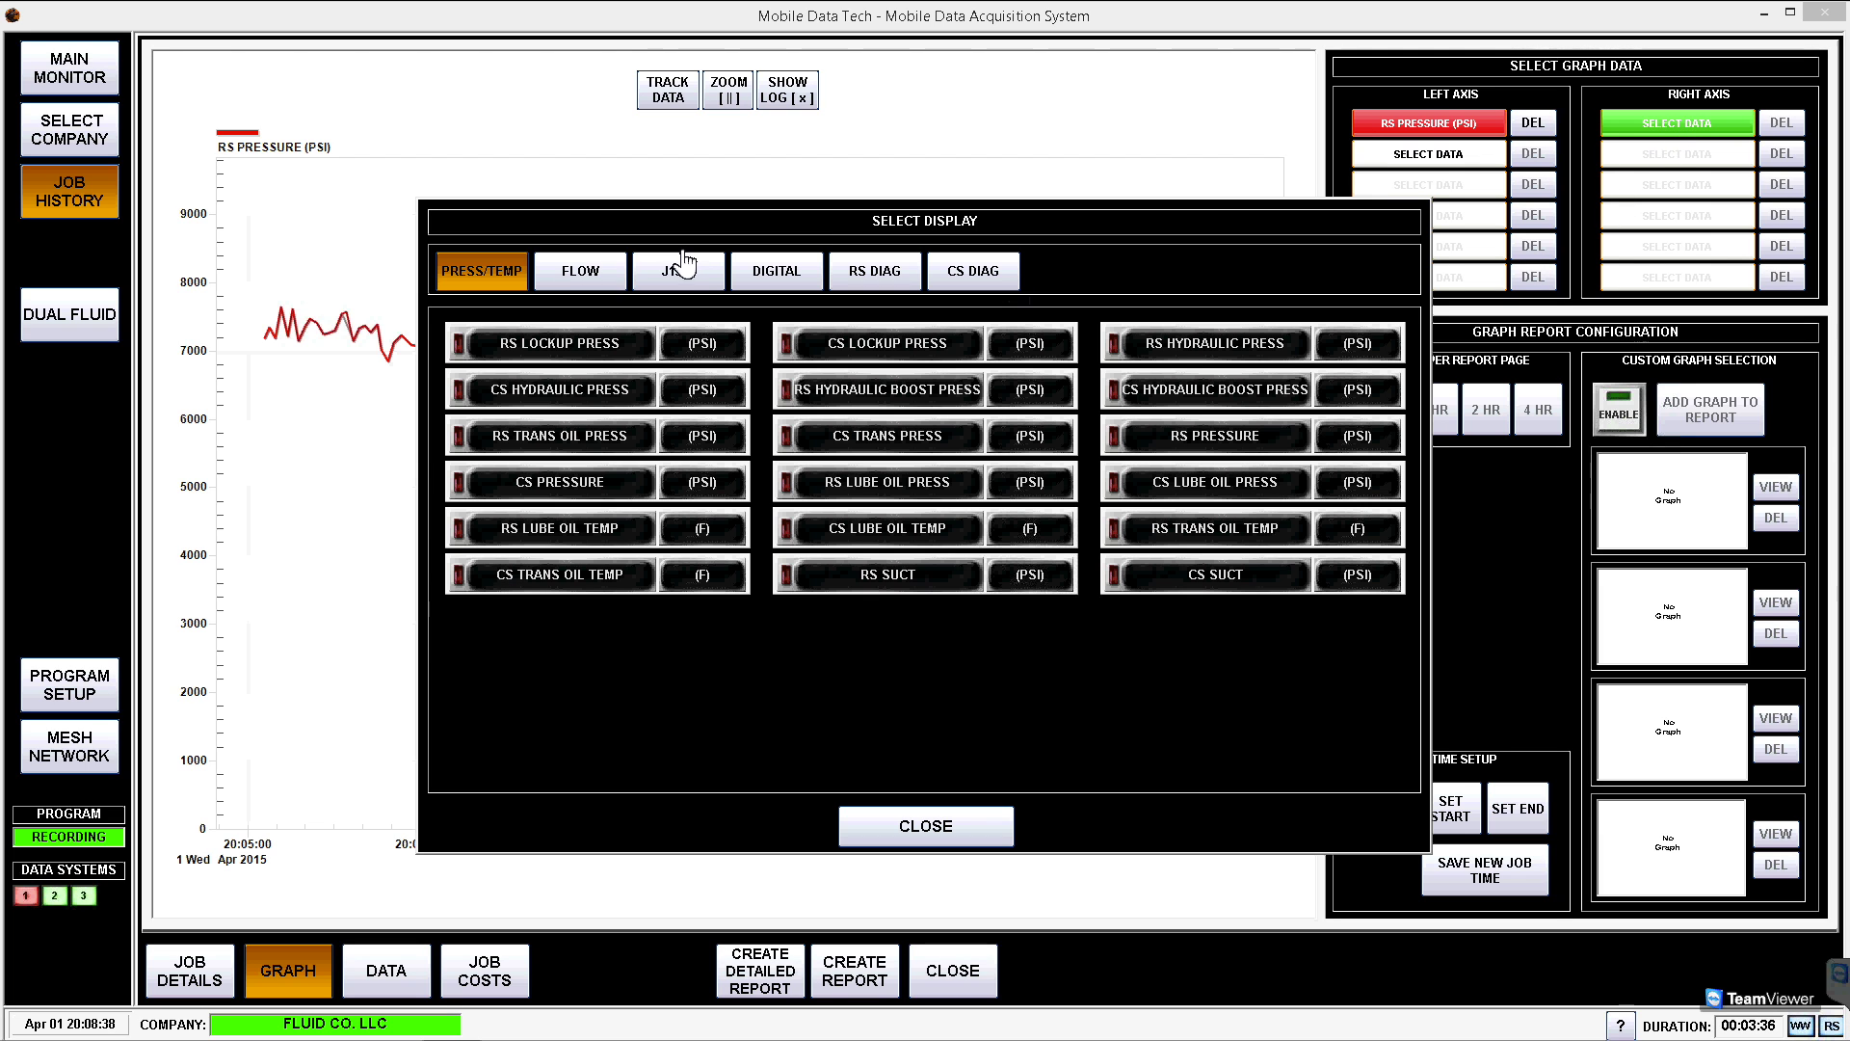
{"action": "left_click", "coordinate": [581, 272]}
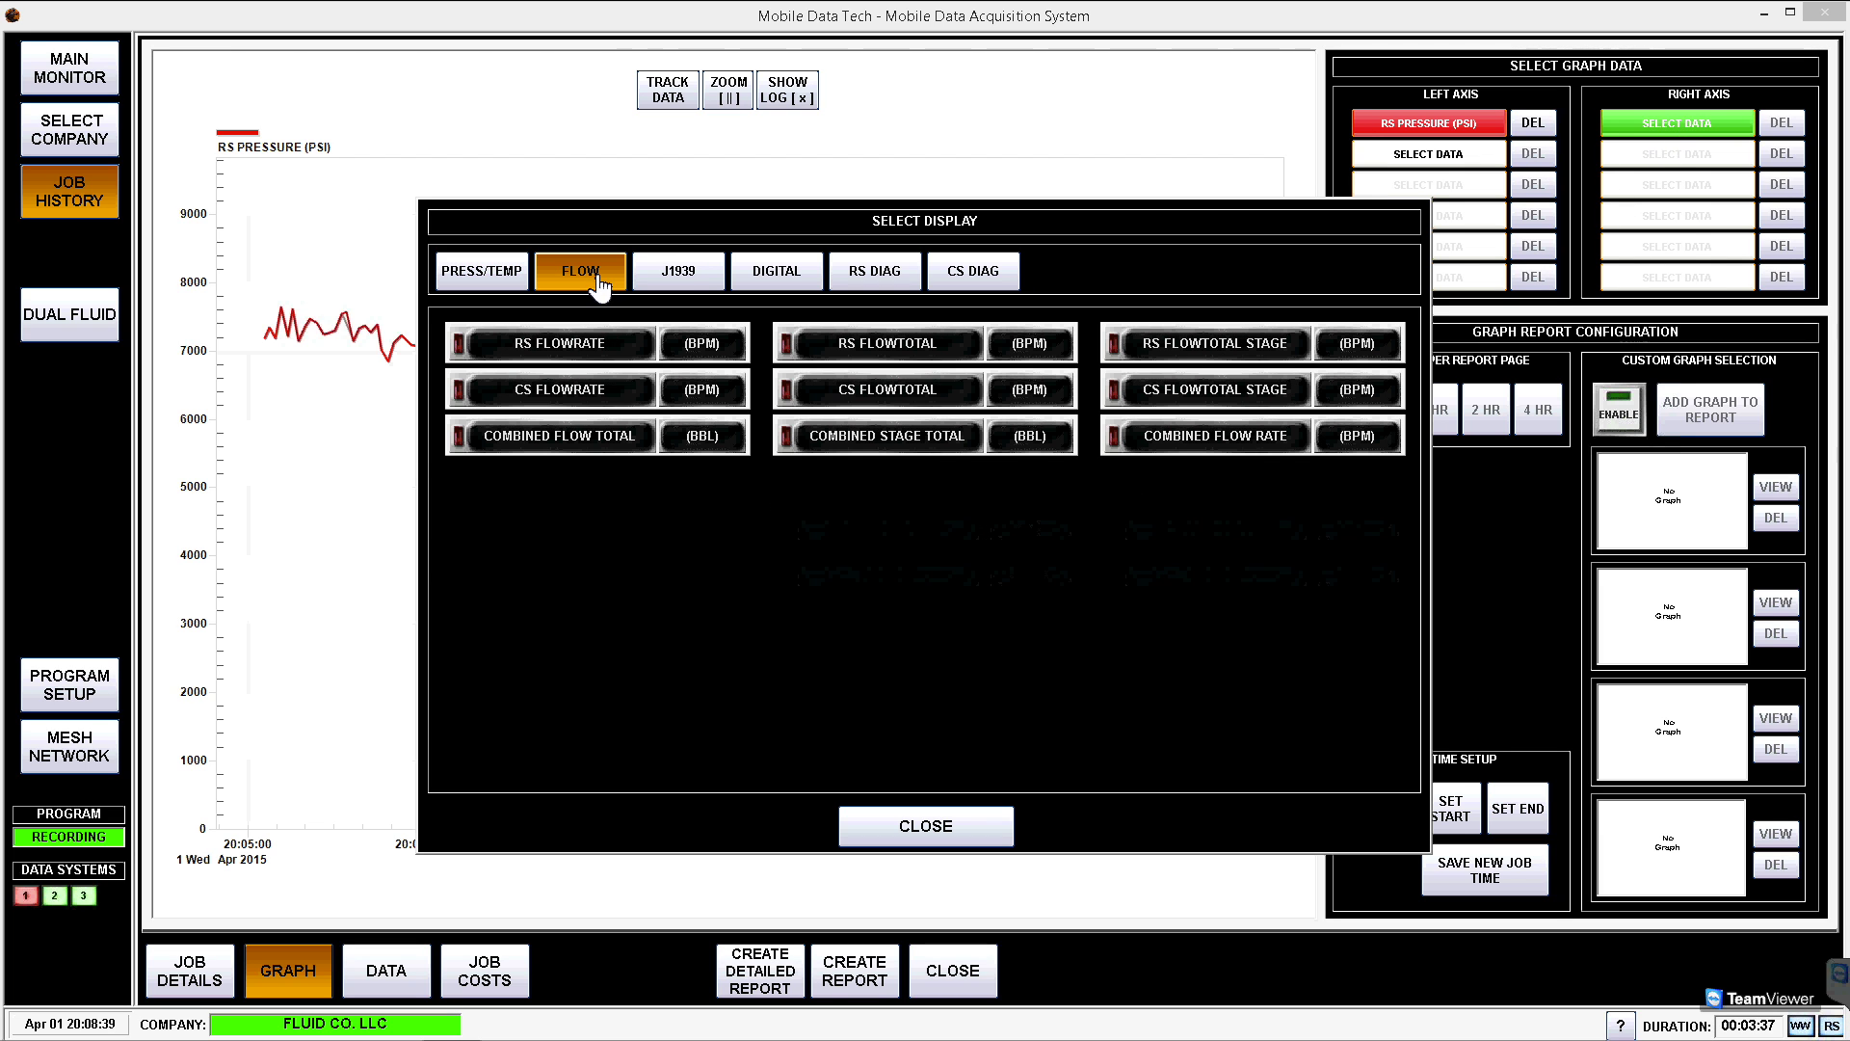
{"action": "left_click", "coordinate": [575, 393]}
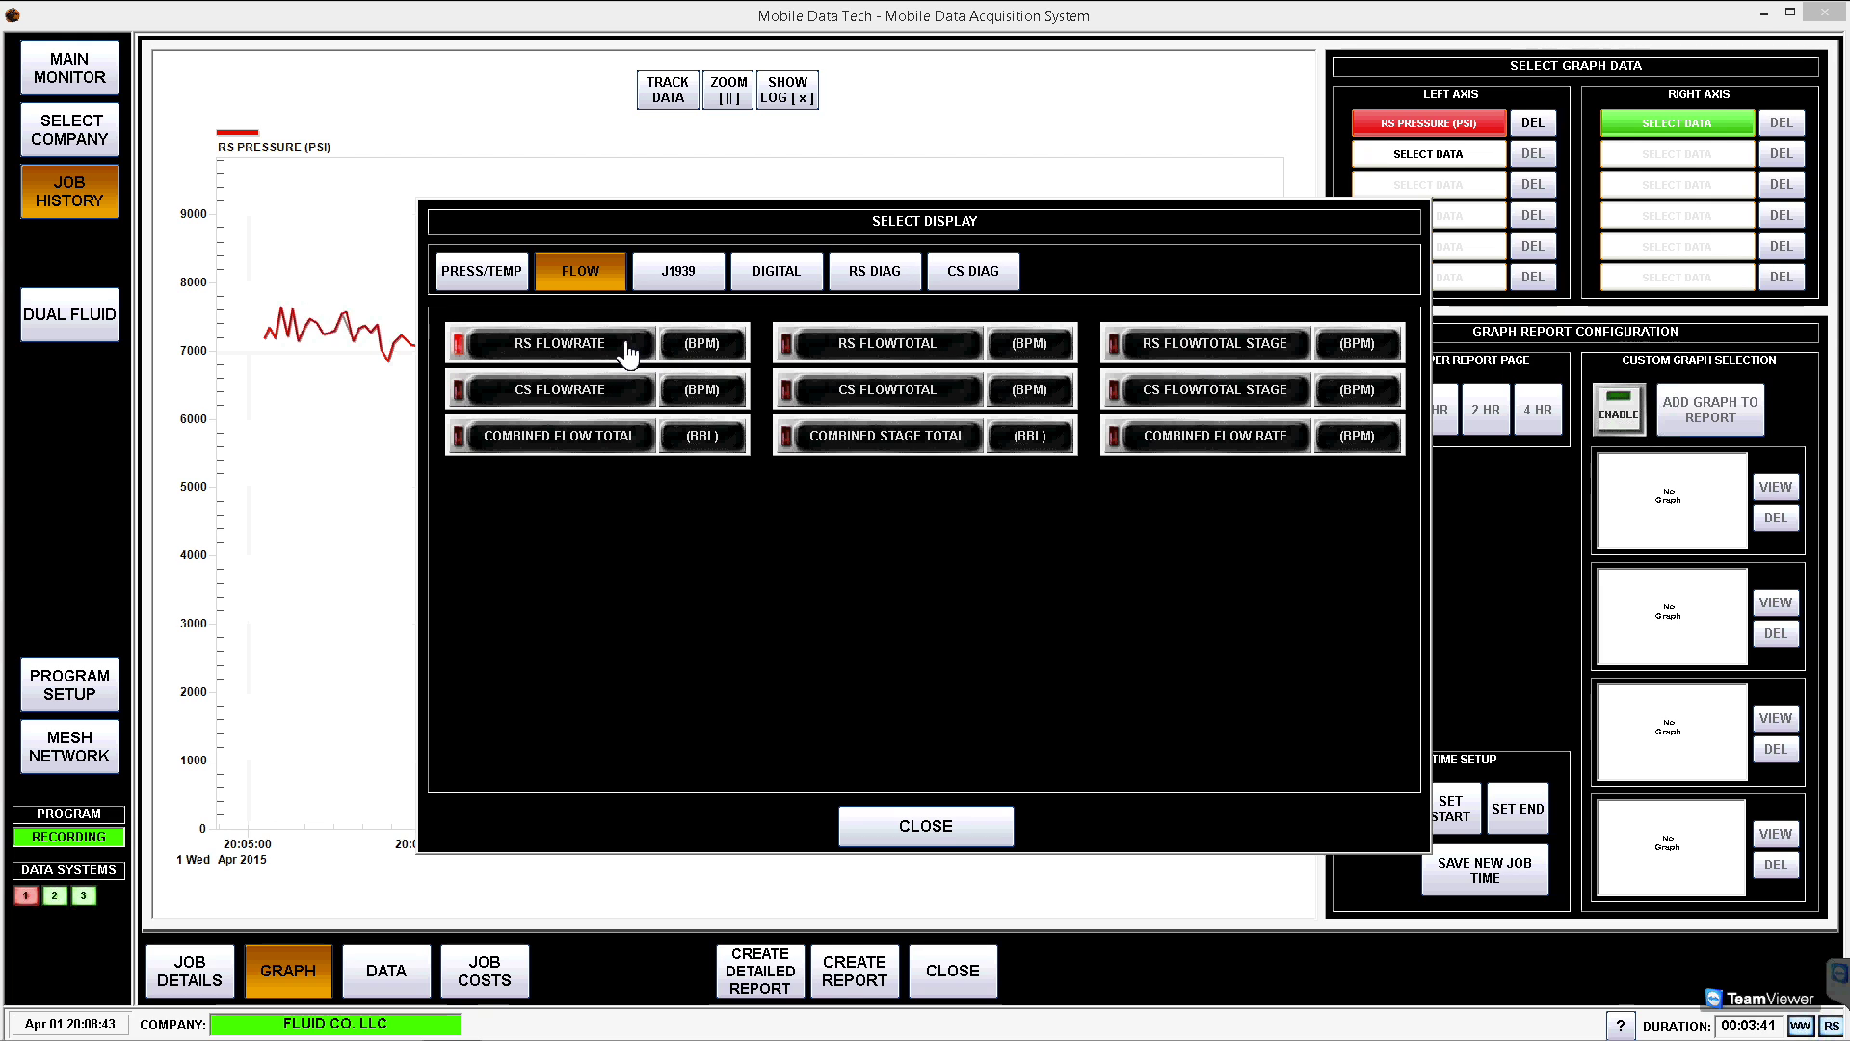
{"action": "left_click", "coordinate": [927, 827]}
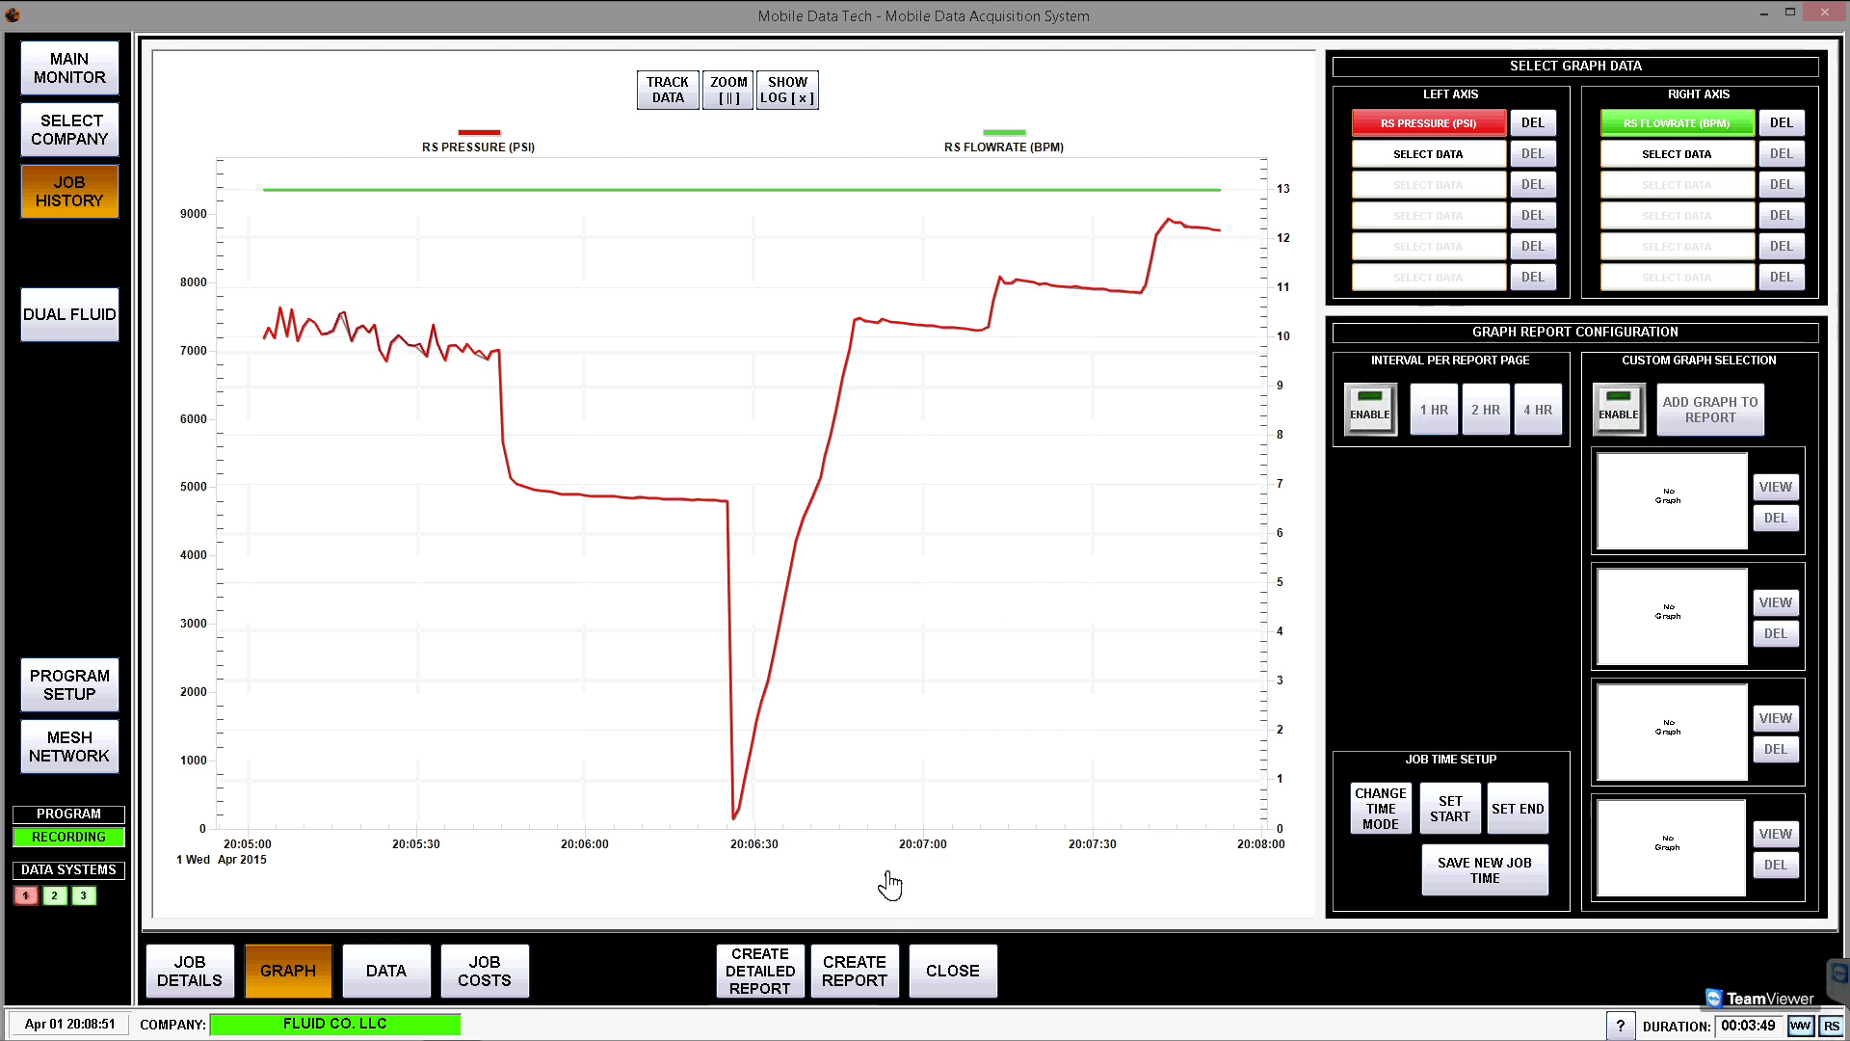
- Generate the report from the pressure/flowrate graph, then go back to Job History
{"action": "left_click", "coordinate": [856, 983]}
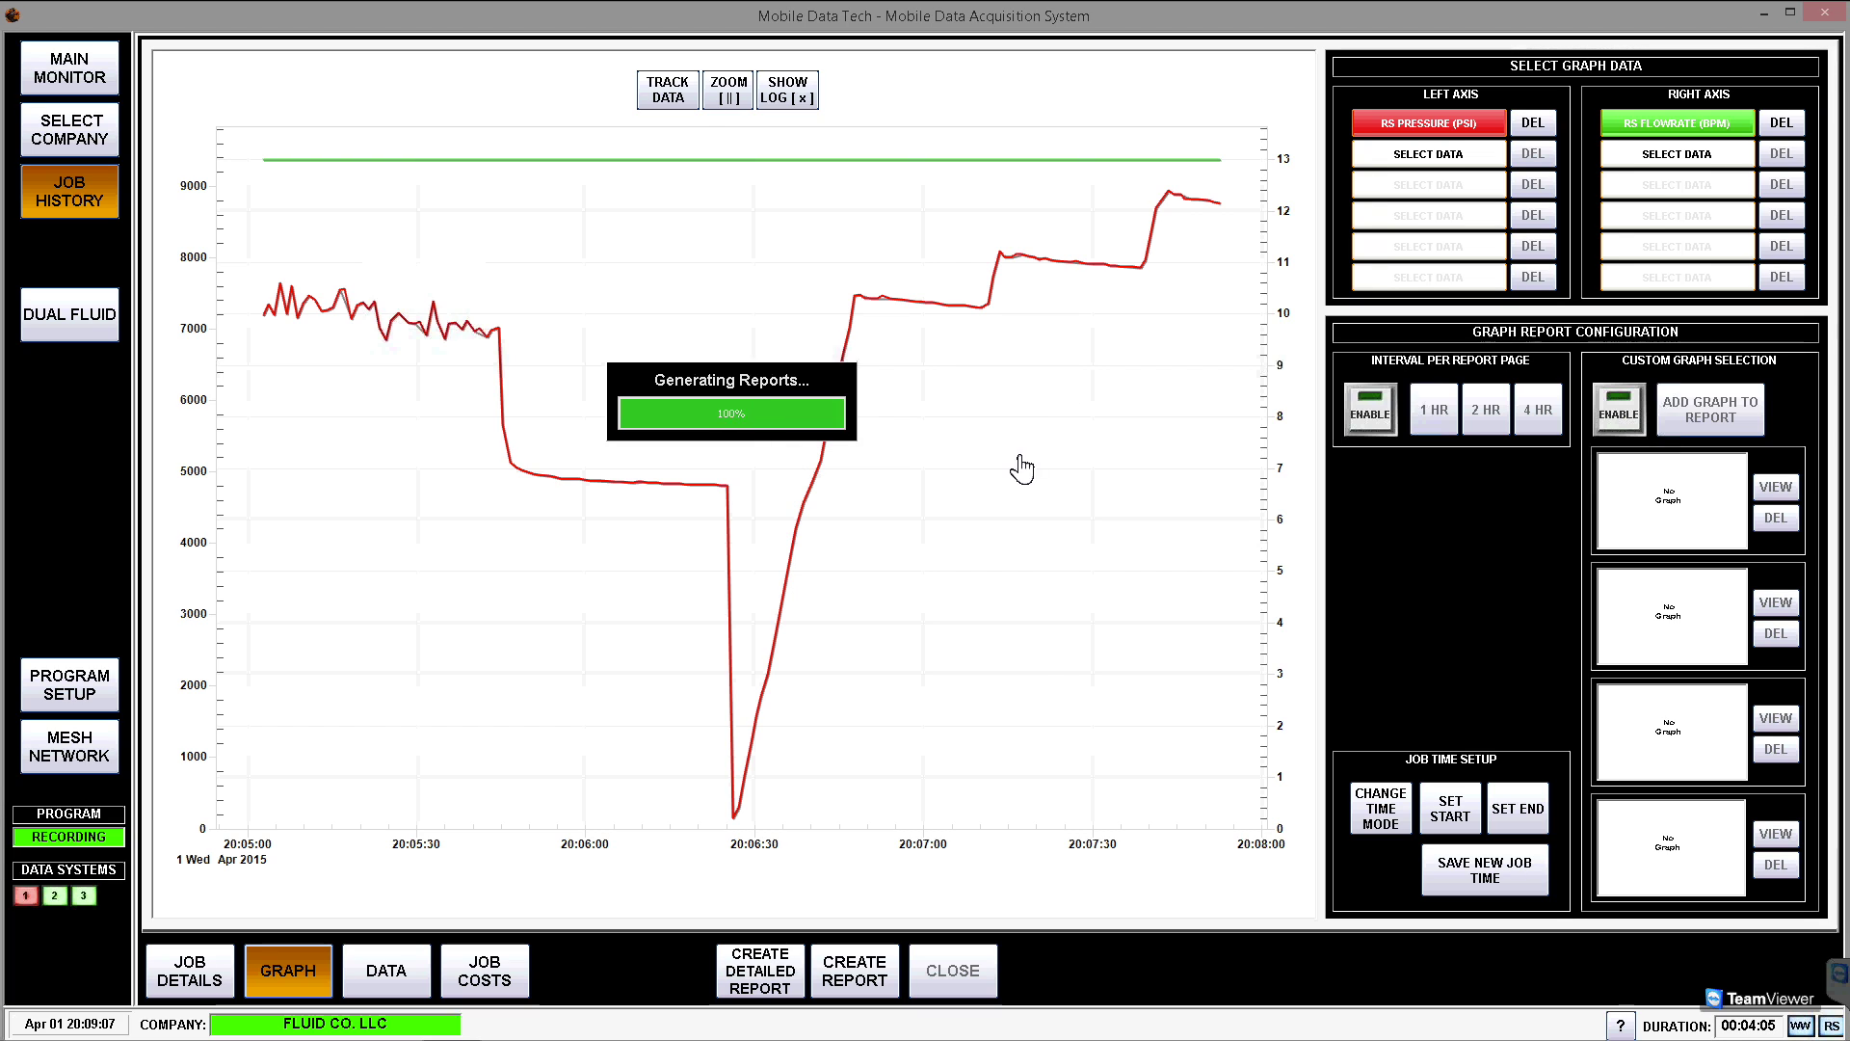
{"action": "left_click", "coordinate": [957, 976]}
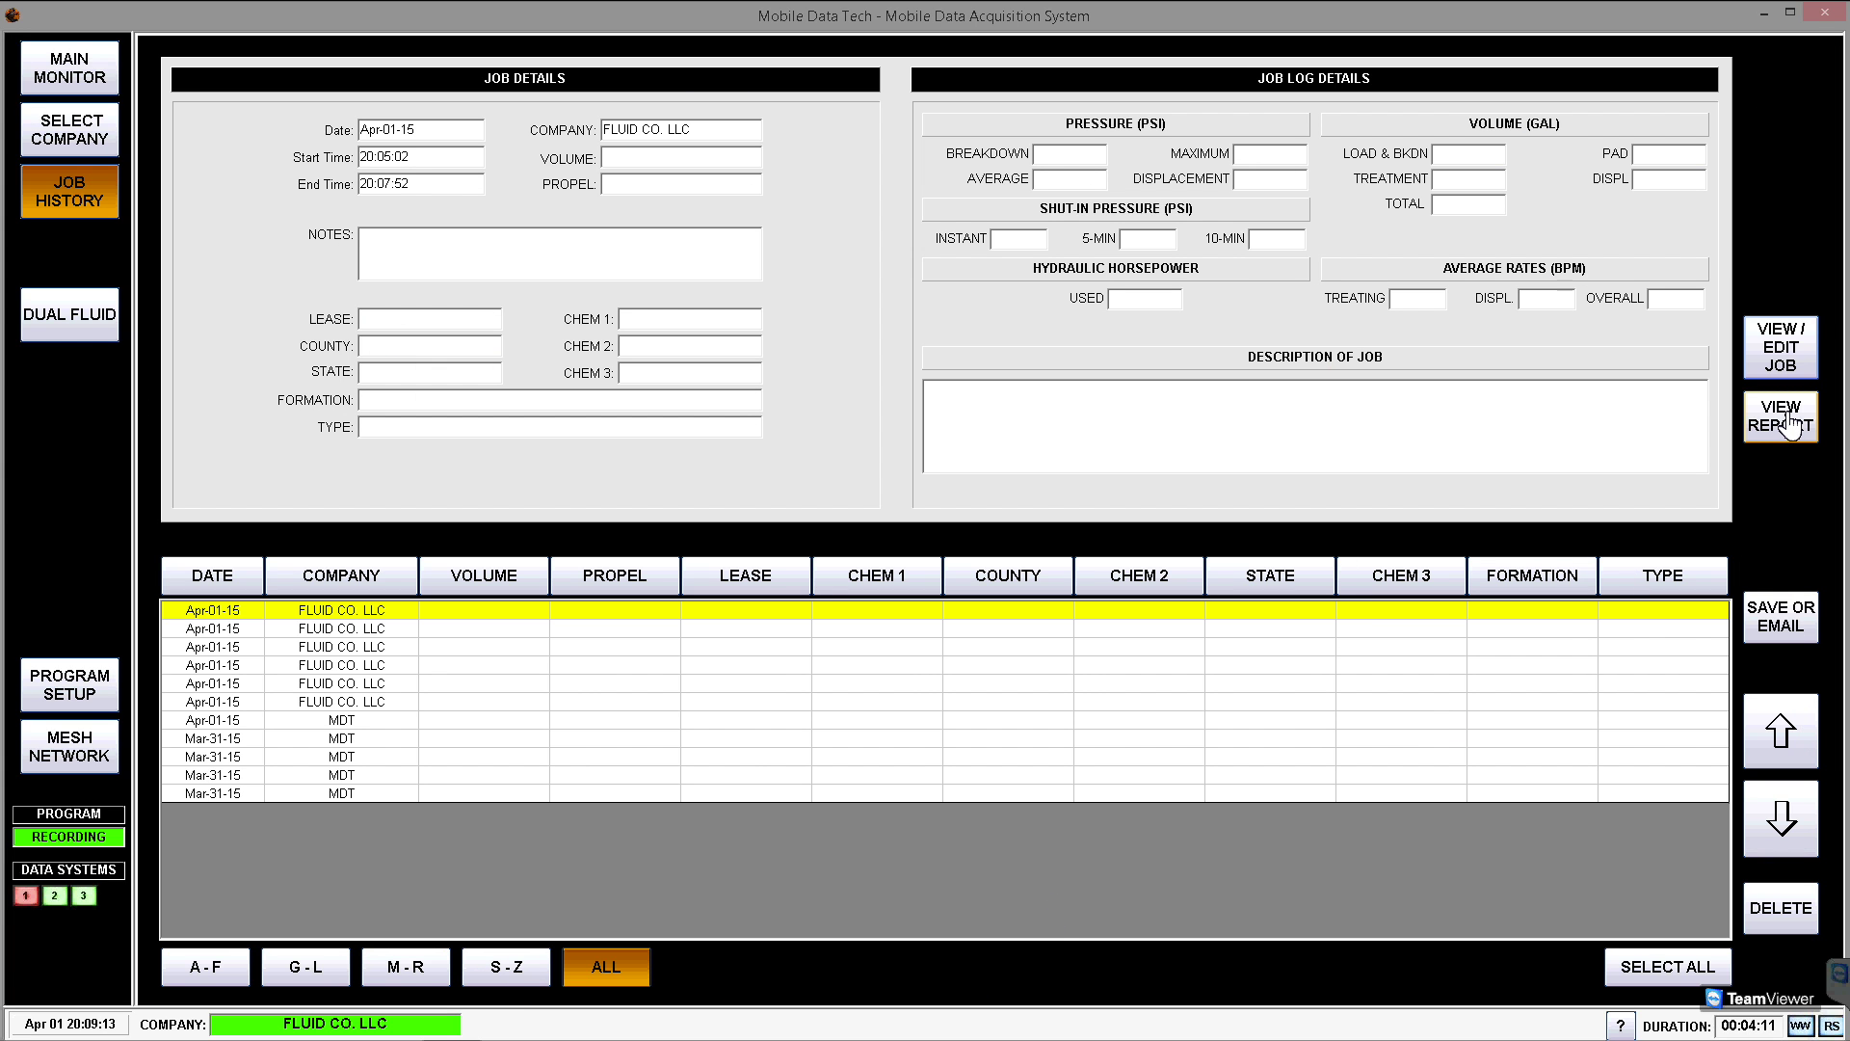
- View the generated report, scrolling through company details, the pressure/flowrate chart and Job Log
{"action": "left_click", "coordinate": [1794, 416]}
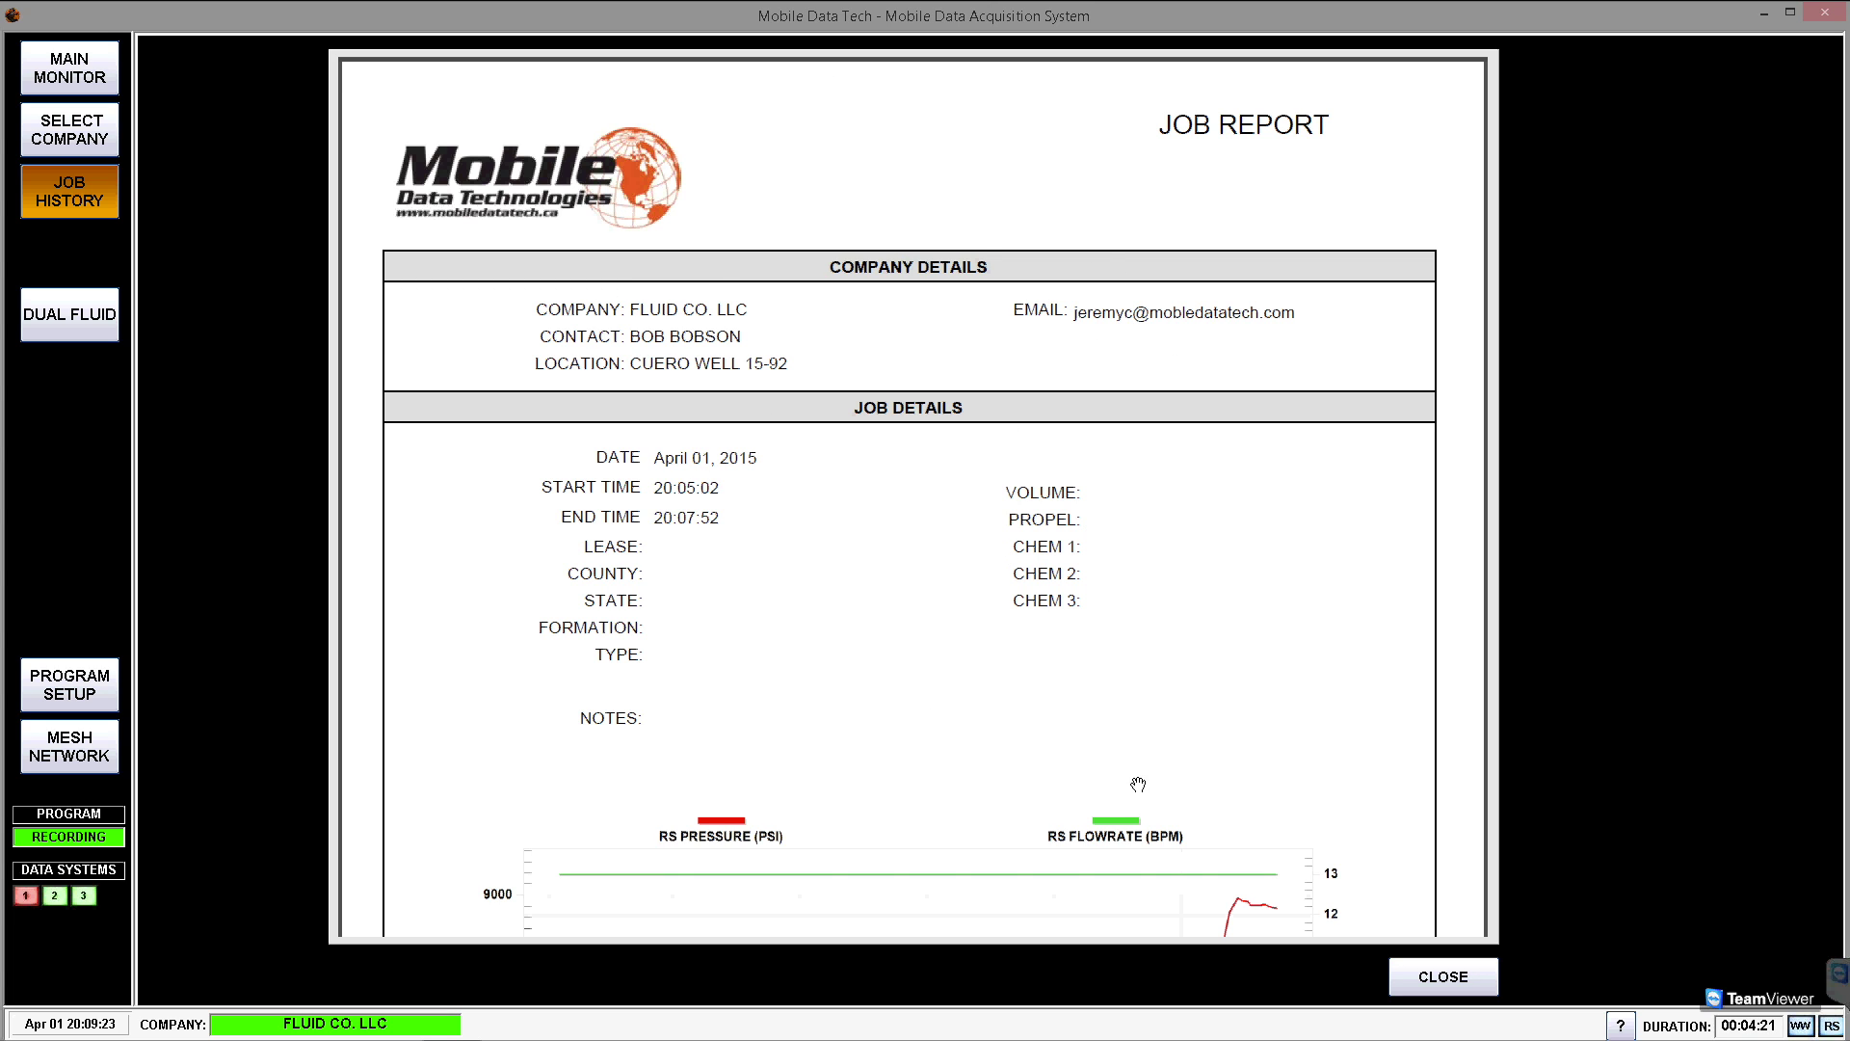
{"action": "left_click_drag", "start_coordinate": [1328, 804], "coordinate": [1321, 149]}
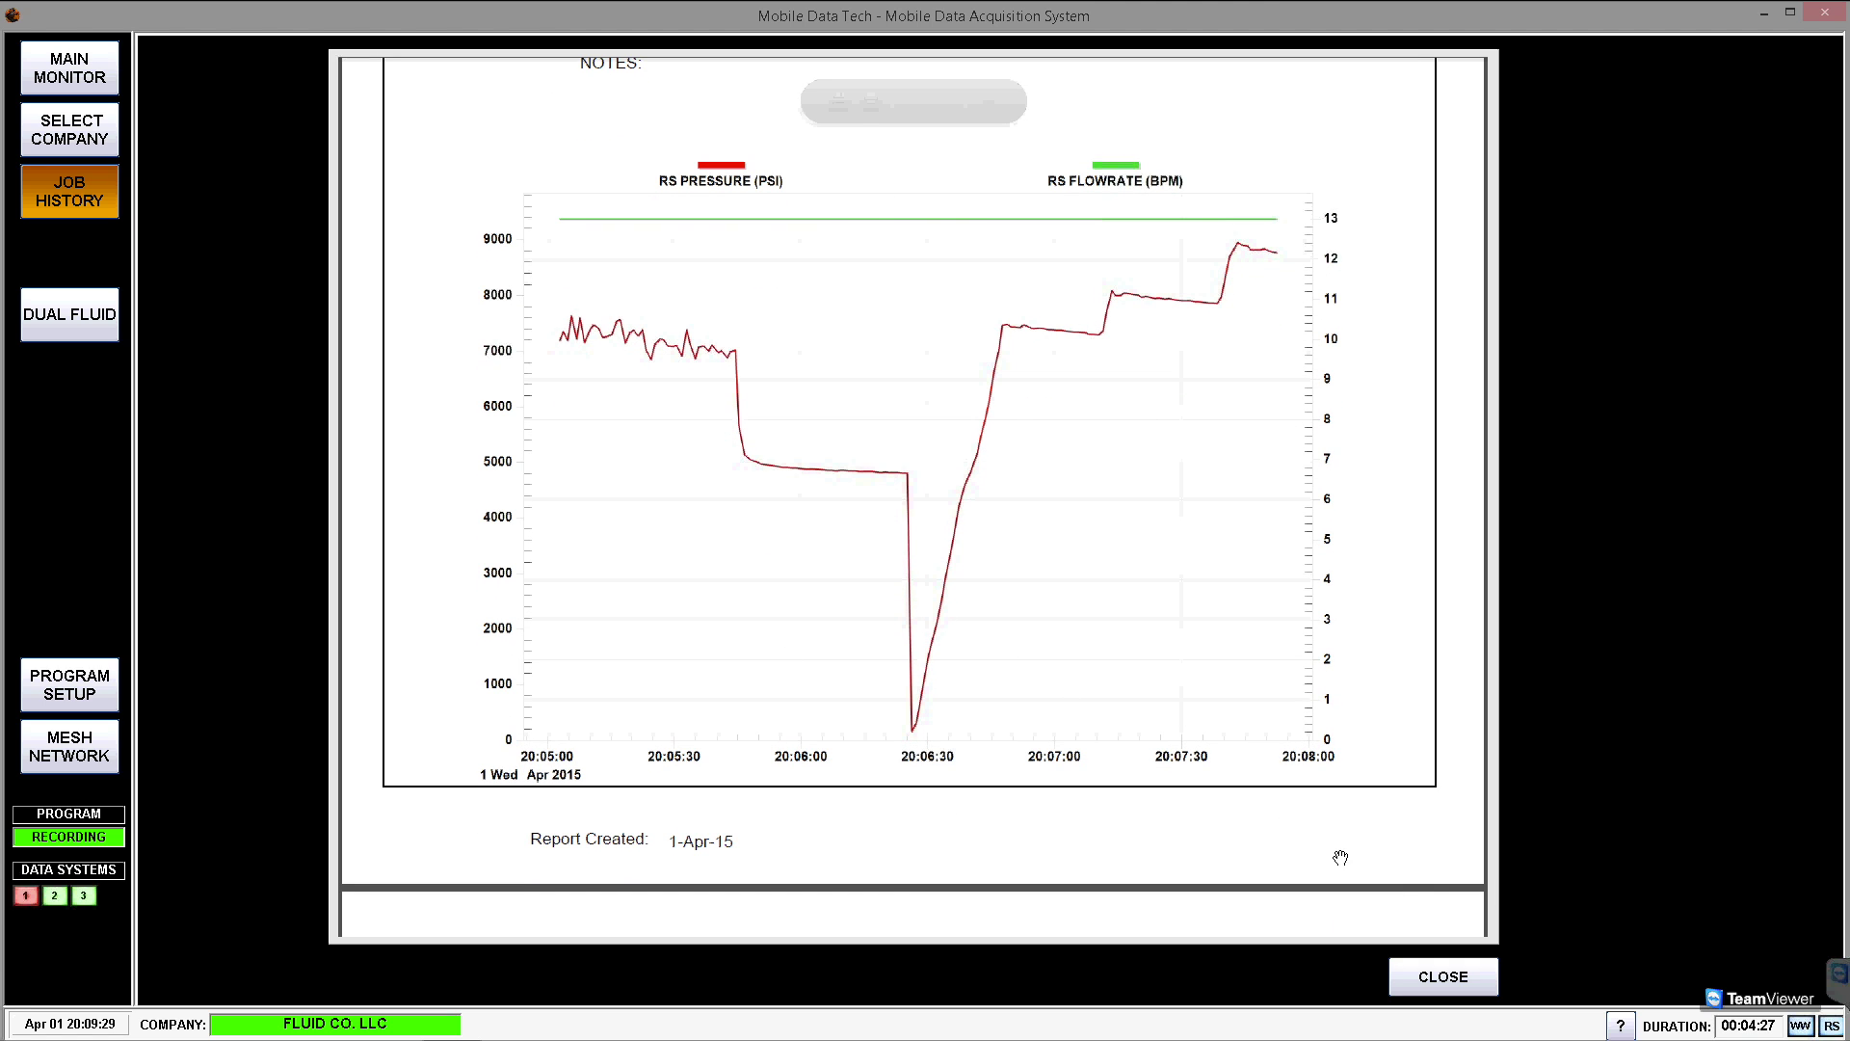
{"action": "left_click_drag", "start_coordinate": [1457, 928], "coordinate": [1454, 128]}
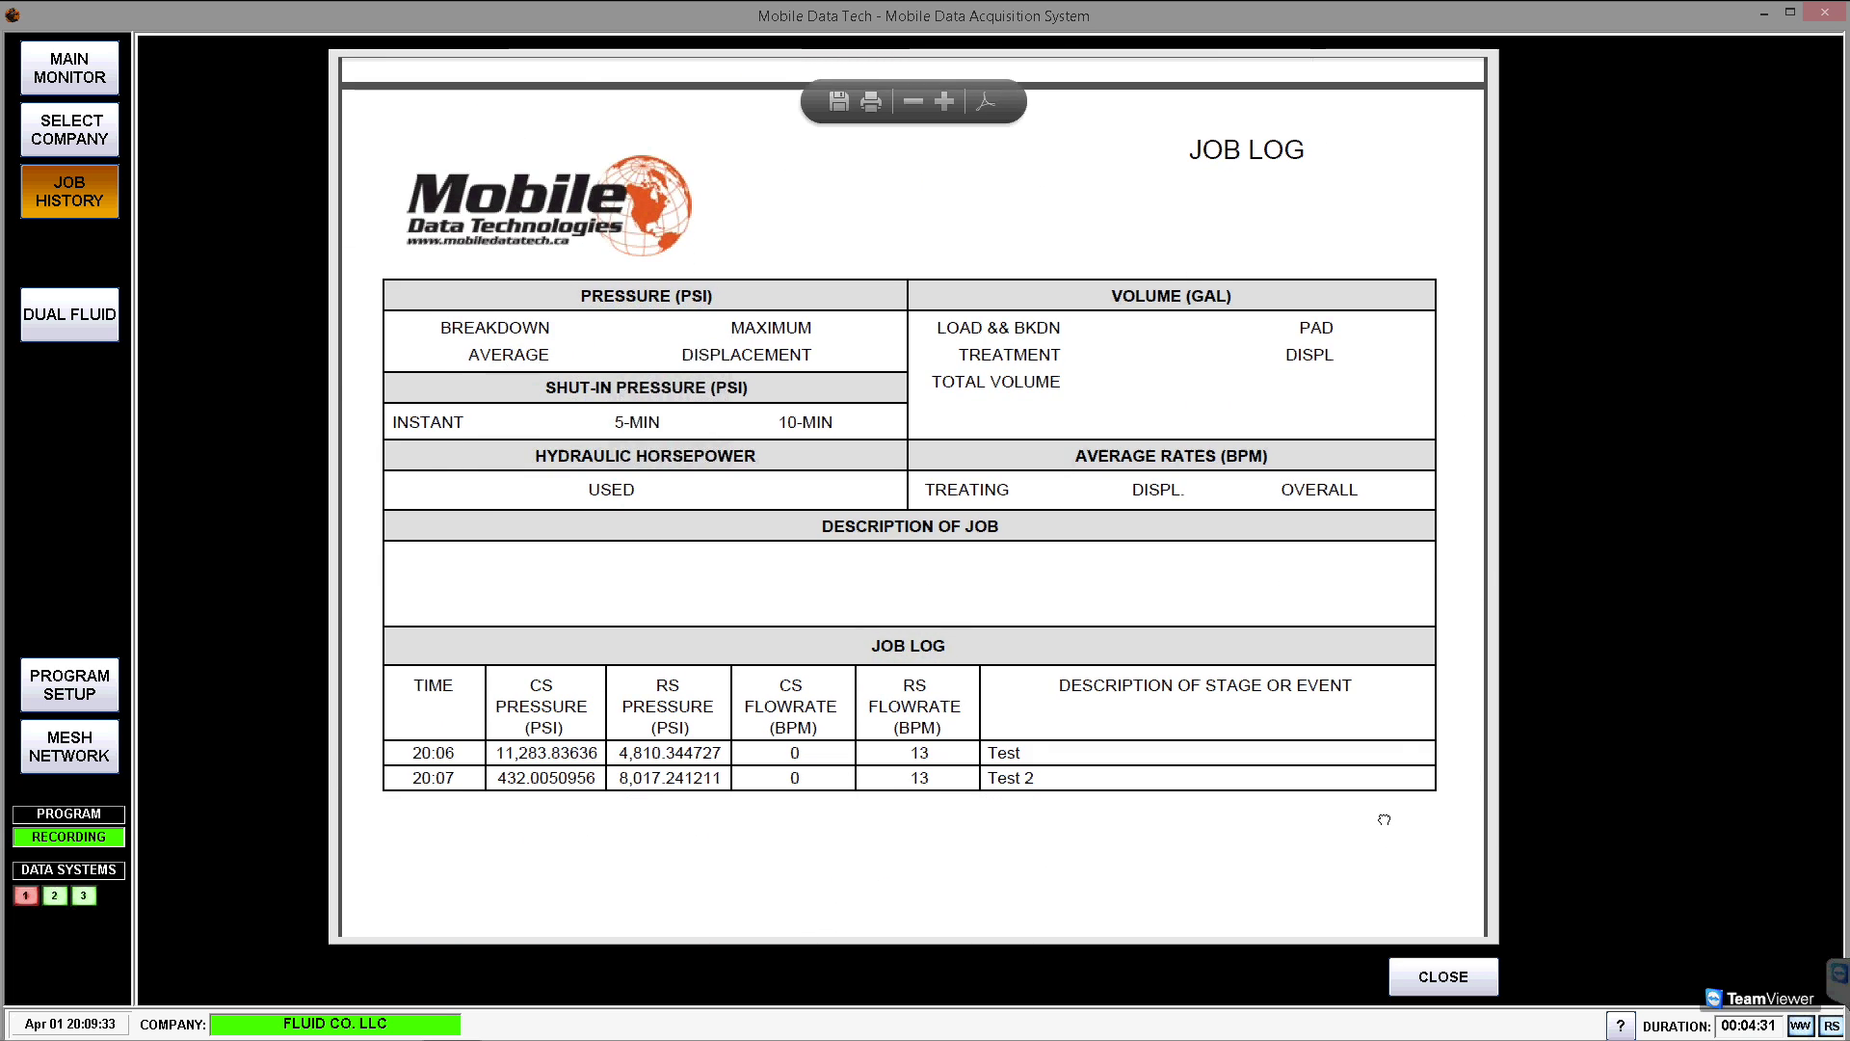
{"action": "left_click_drag", "start_coordinate": [1384, 818], "coordinate": [1393, 596]}
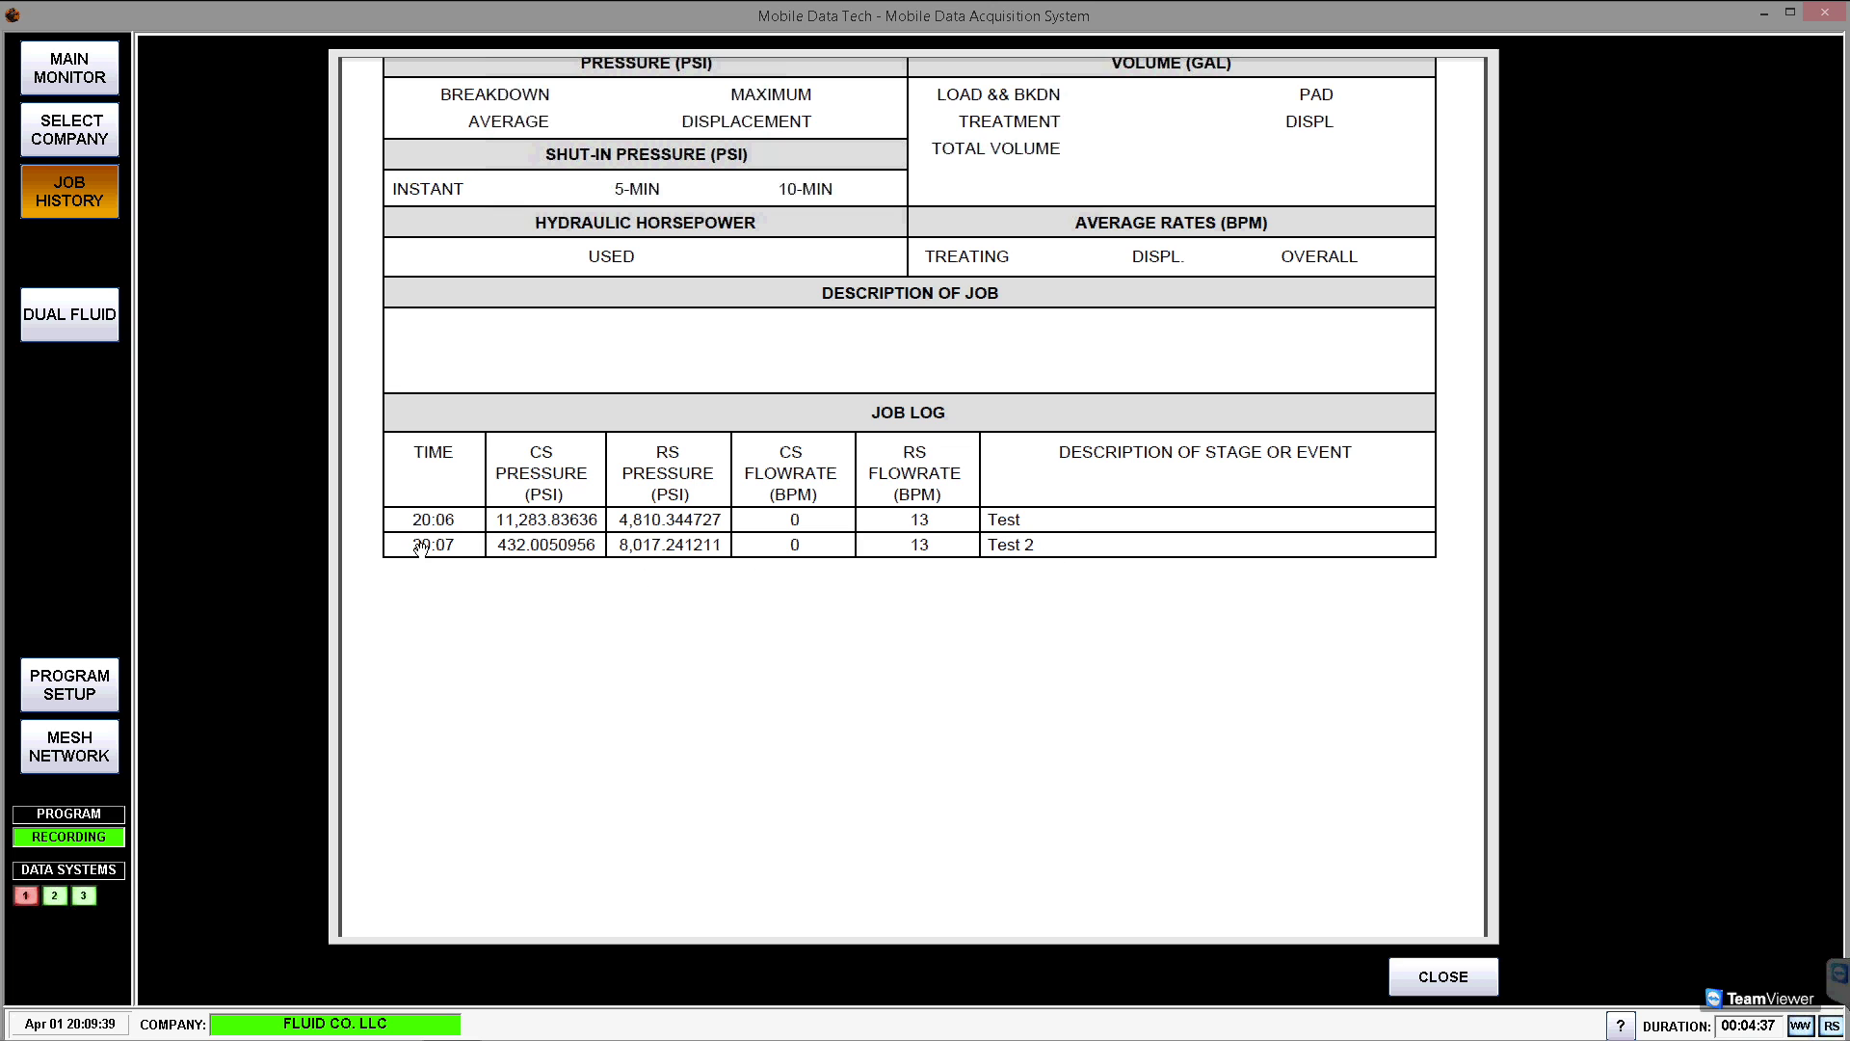
{"action": "left_click_drag", "start_coordinate": [1414, 870], "coordinate": [1408, 306]}
{"action": "left_click_drag", "start_coordinate": [1340, 568], "coordinate": [1329, 289]}
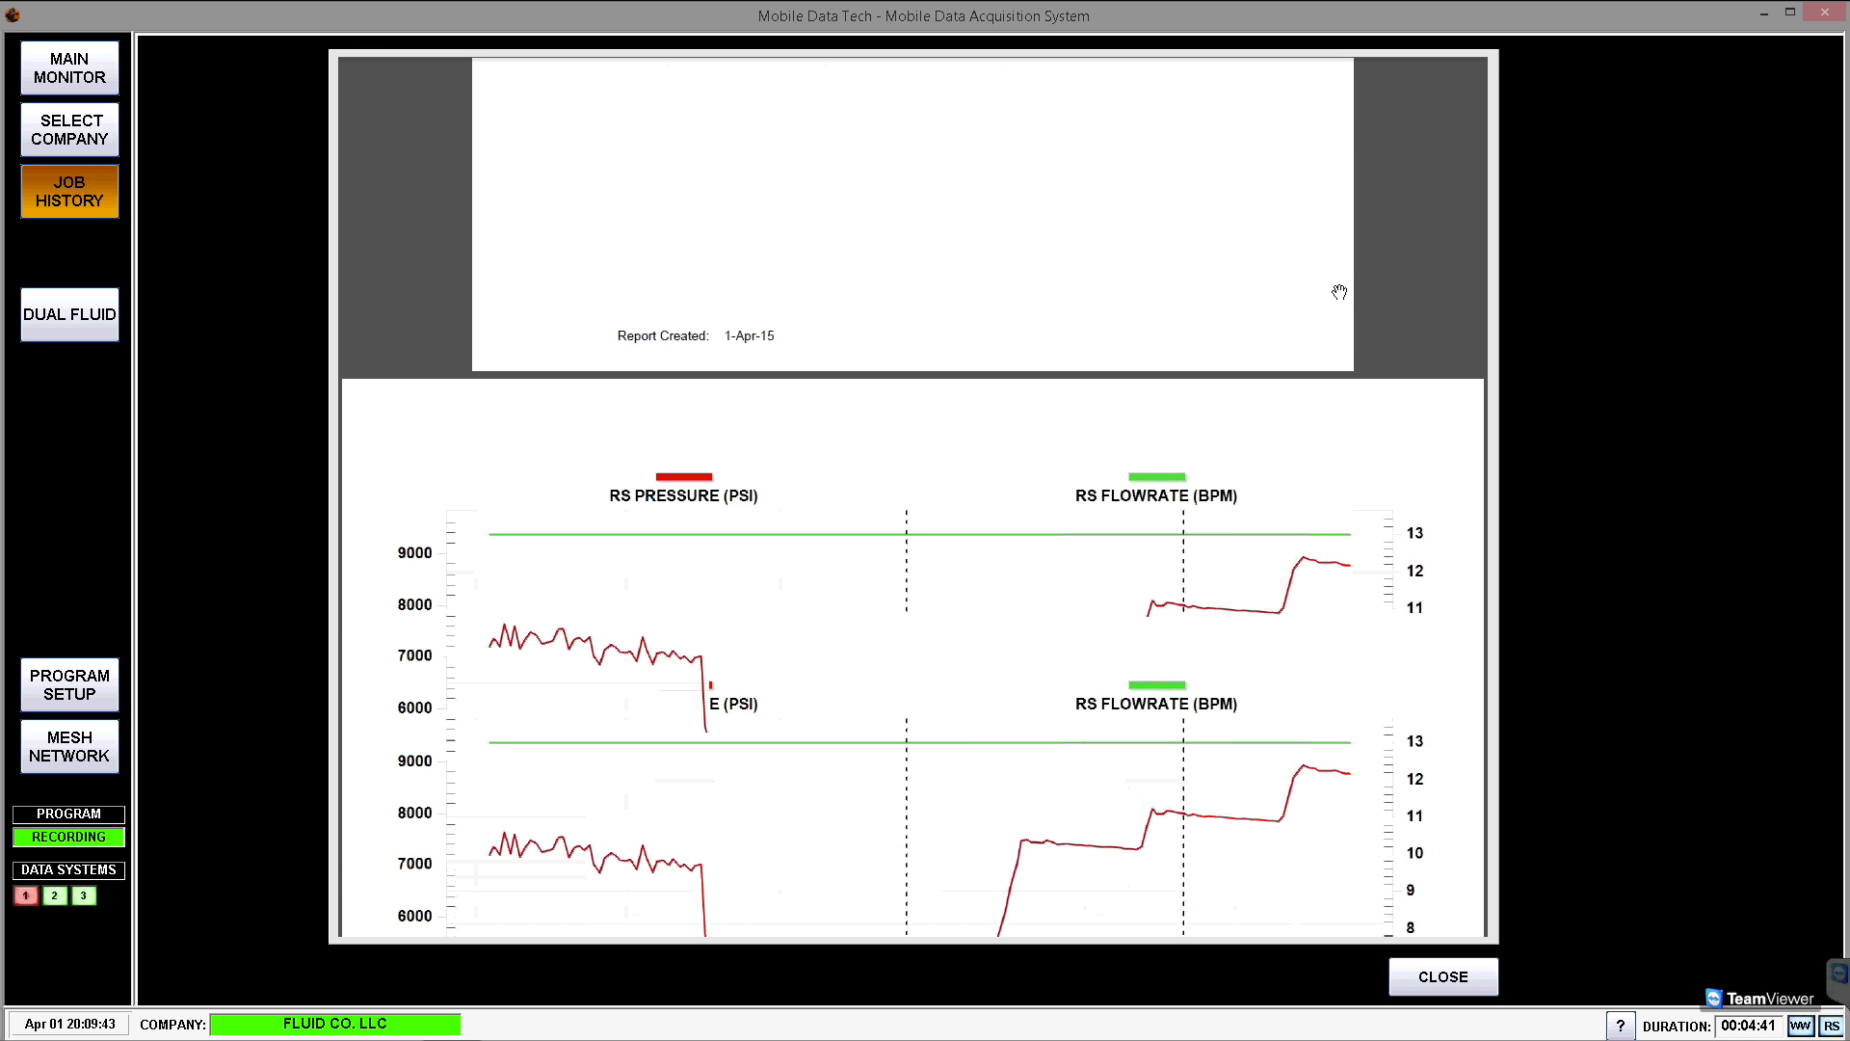
{"action": "left_click_drag", "start_coordinate": [1330, 649], "coordinate": [1363, 435]}
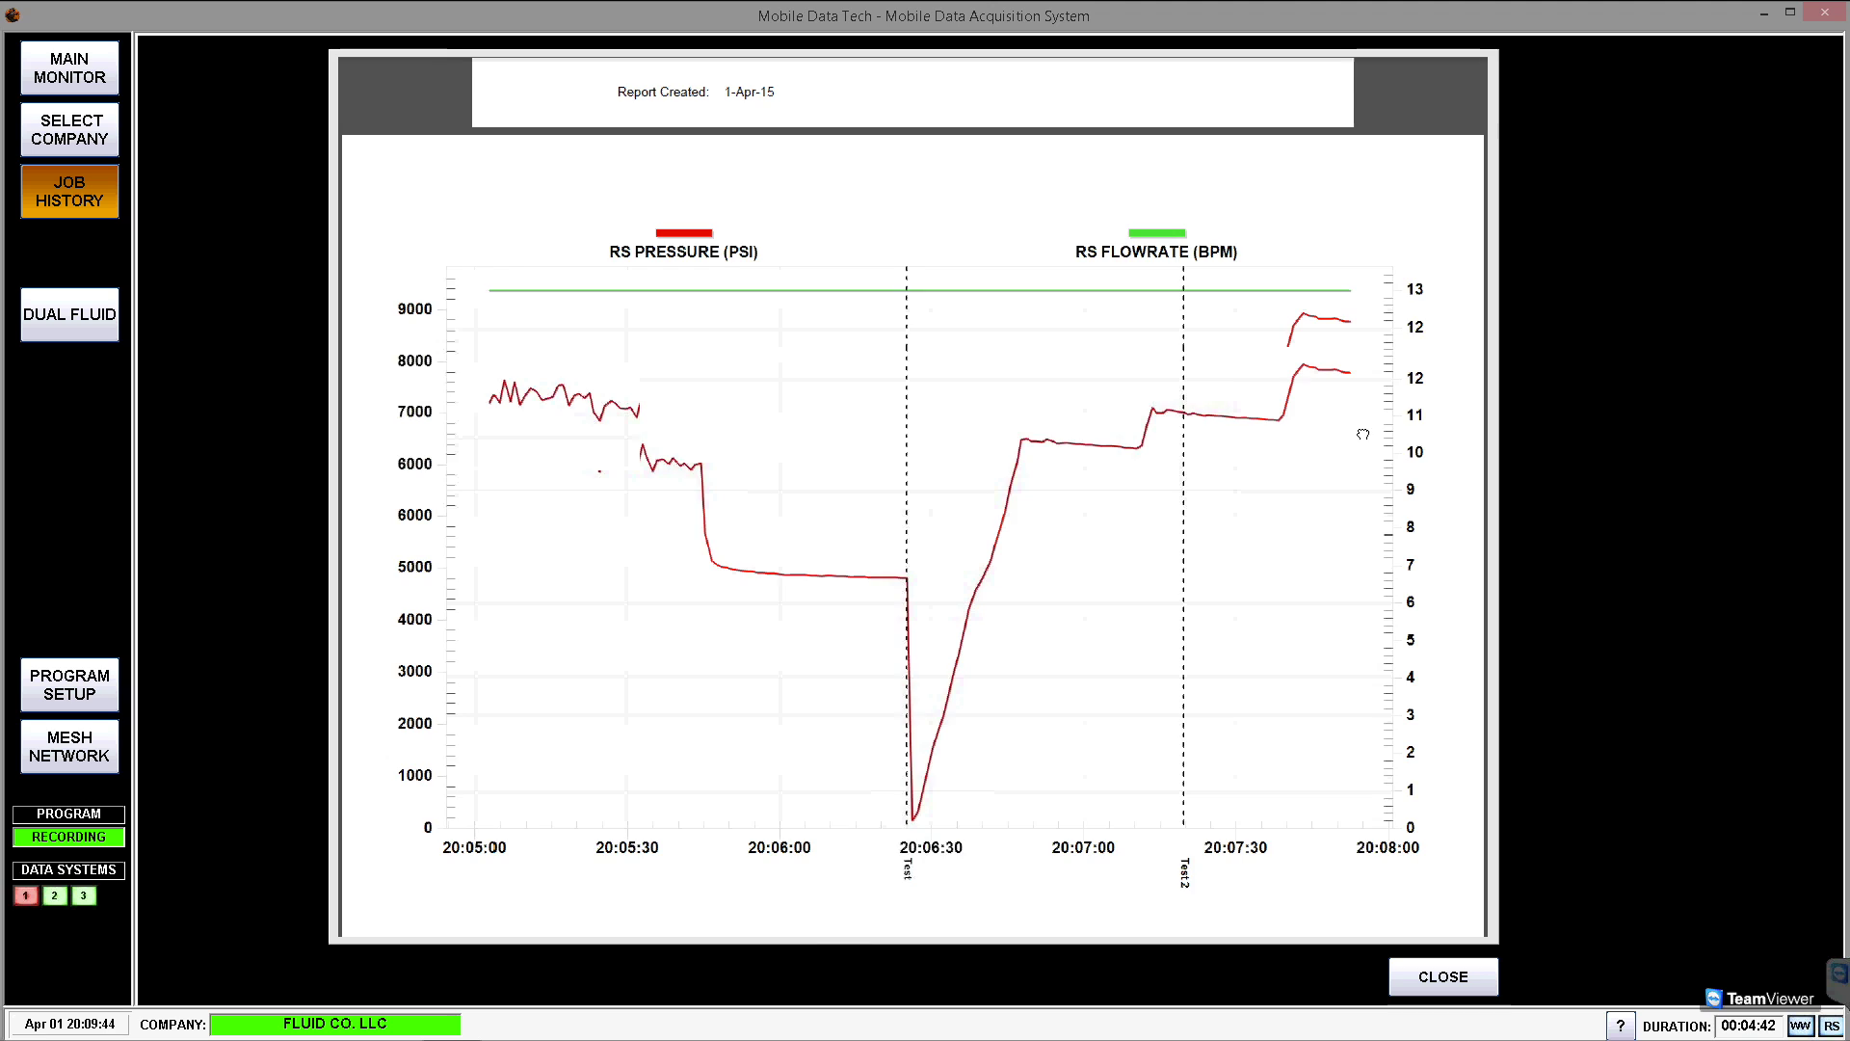
{"action": "scroll", "coordinate": [1362, 429], "scroll_direction": "down", "scroll_amount": 1}
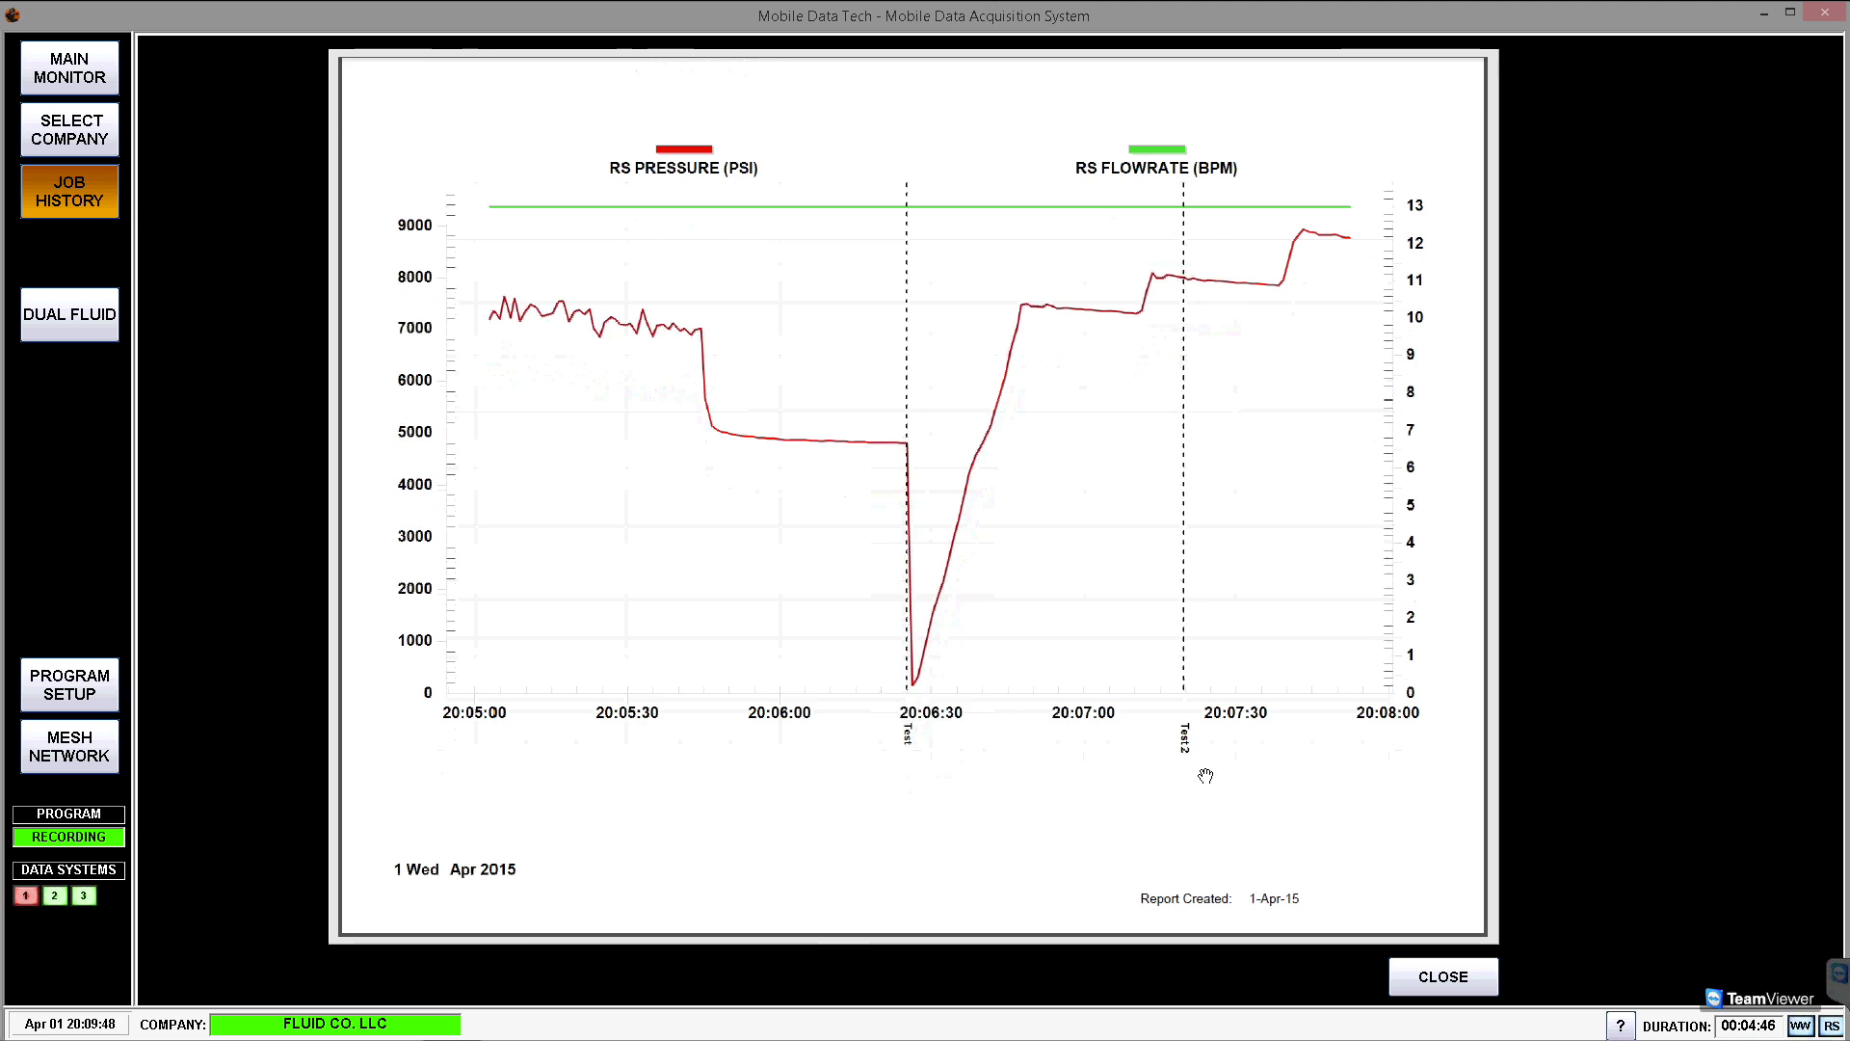
- Email the report to the company contact plus the first additional, maintenance and accounting recipients
{"action": "left_click", "coordinate": [1453, 983]}
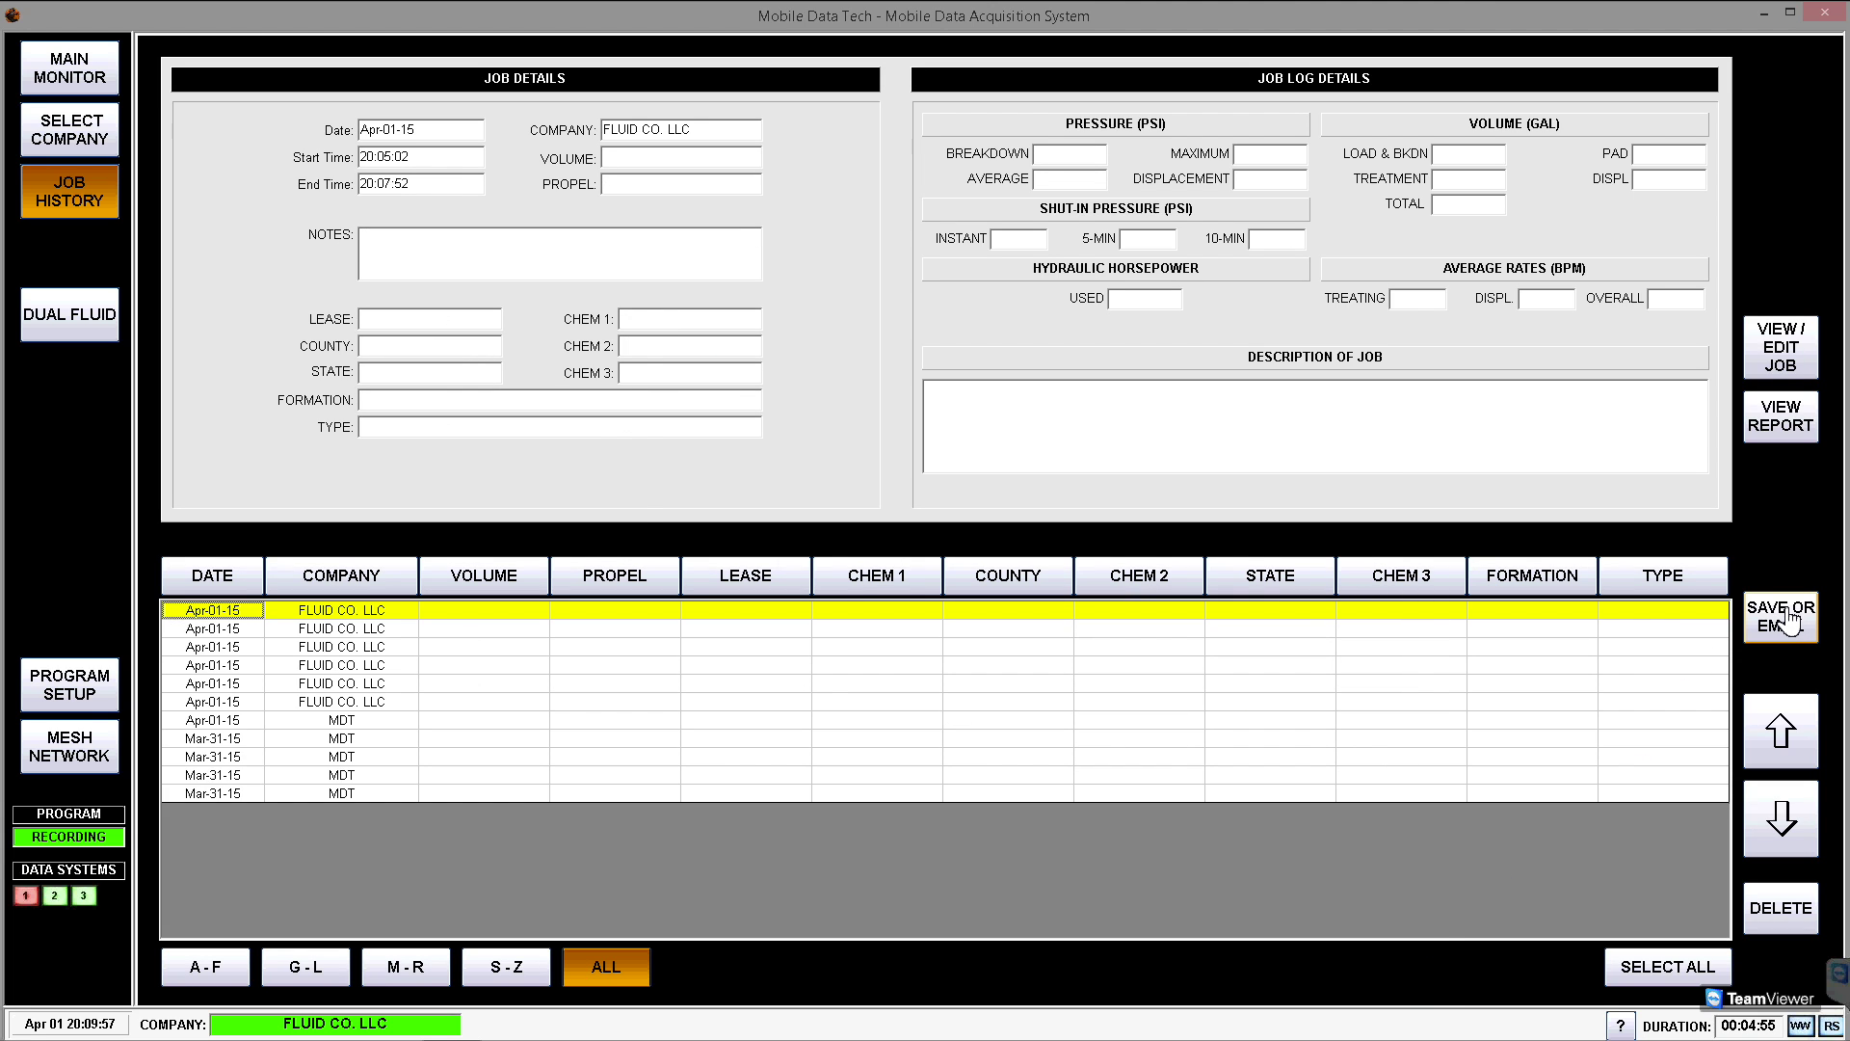
{"action": "left_click", "coordinate": [1788, 622]}
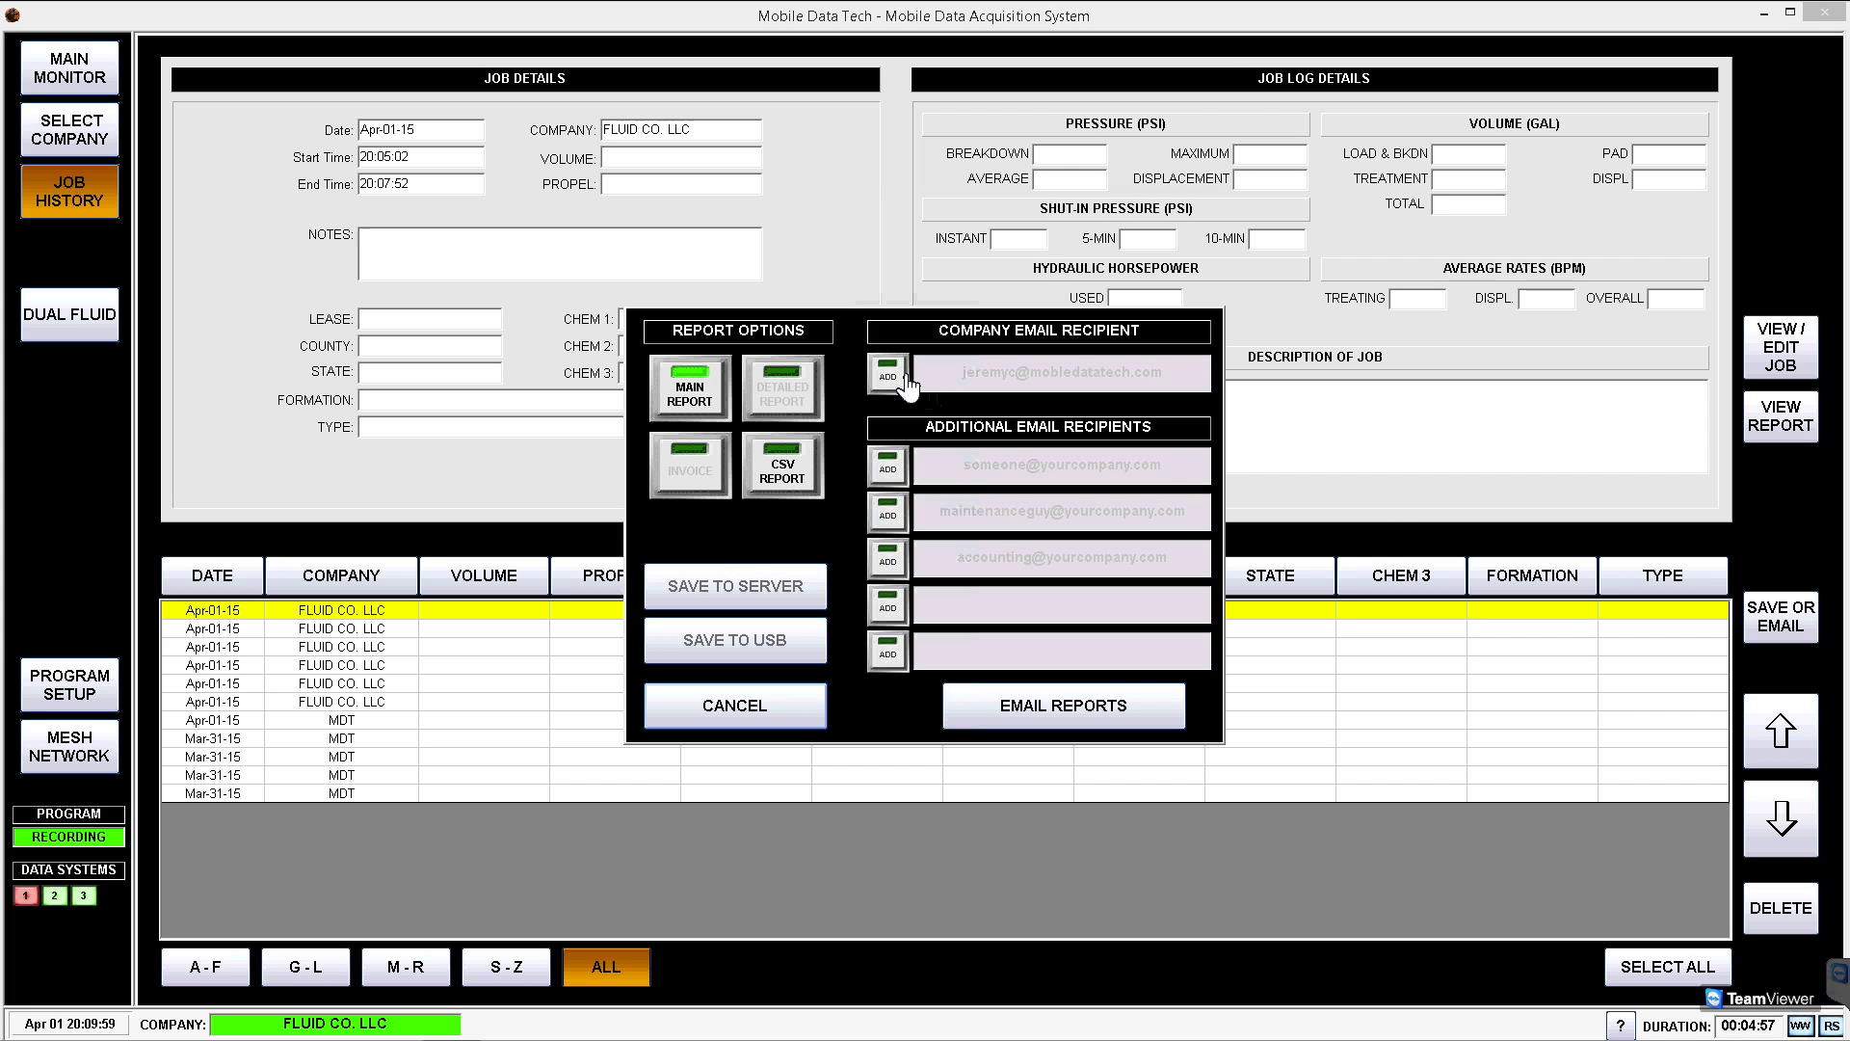
{"action": "left_click", "coordinate": [907, 386]}
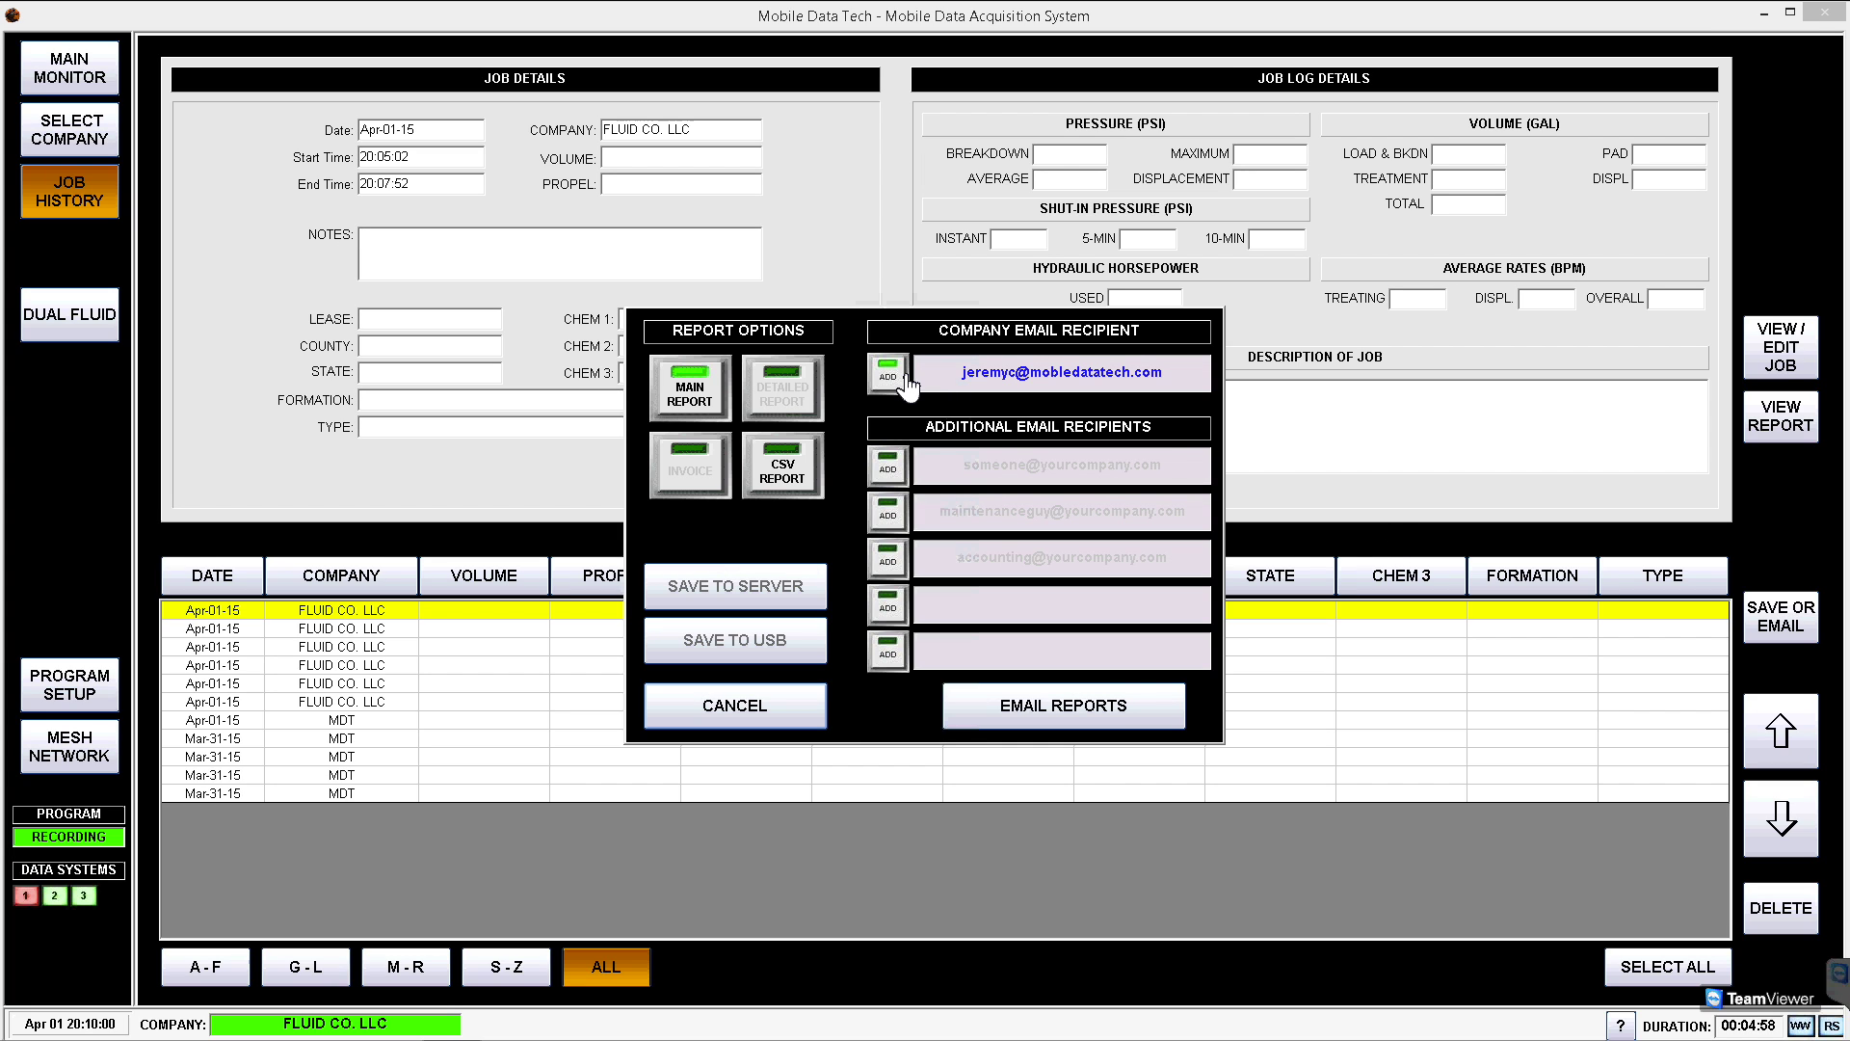
{"action": "left_click", "coordinate": [888, 470]}
{"action": "left_click", "coordinate": [888, 512]}
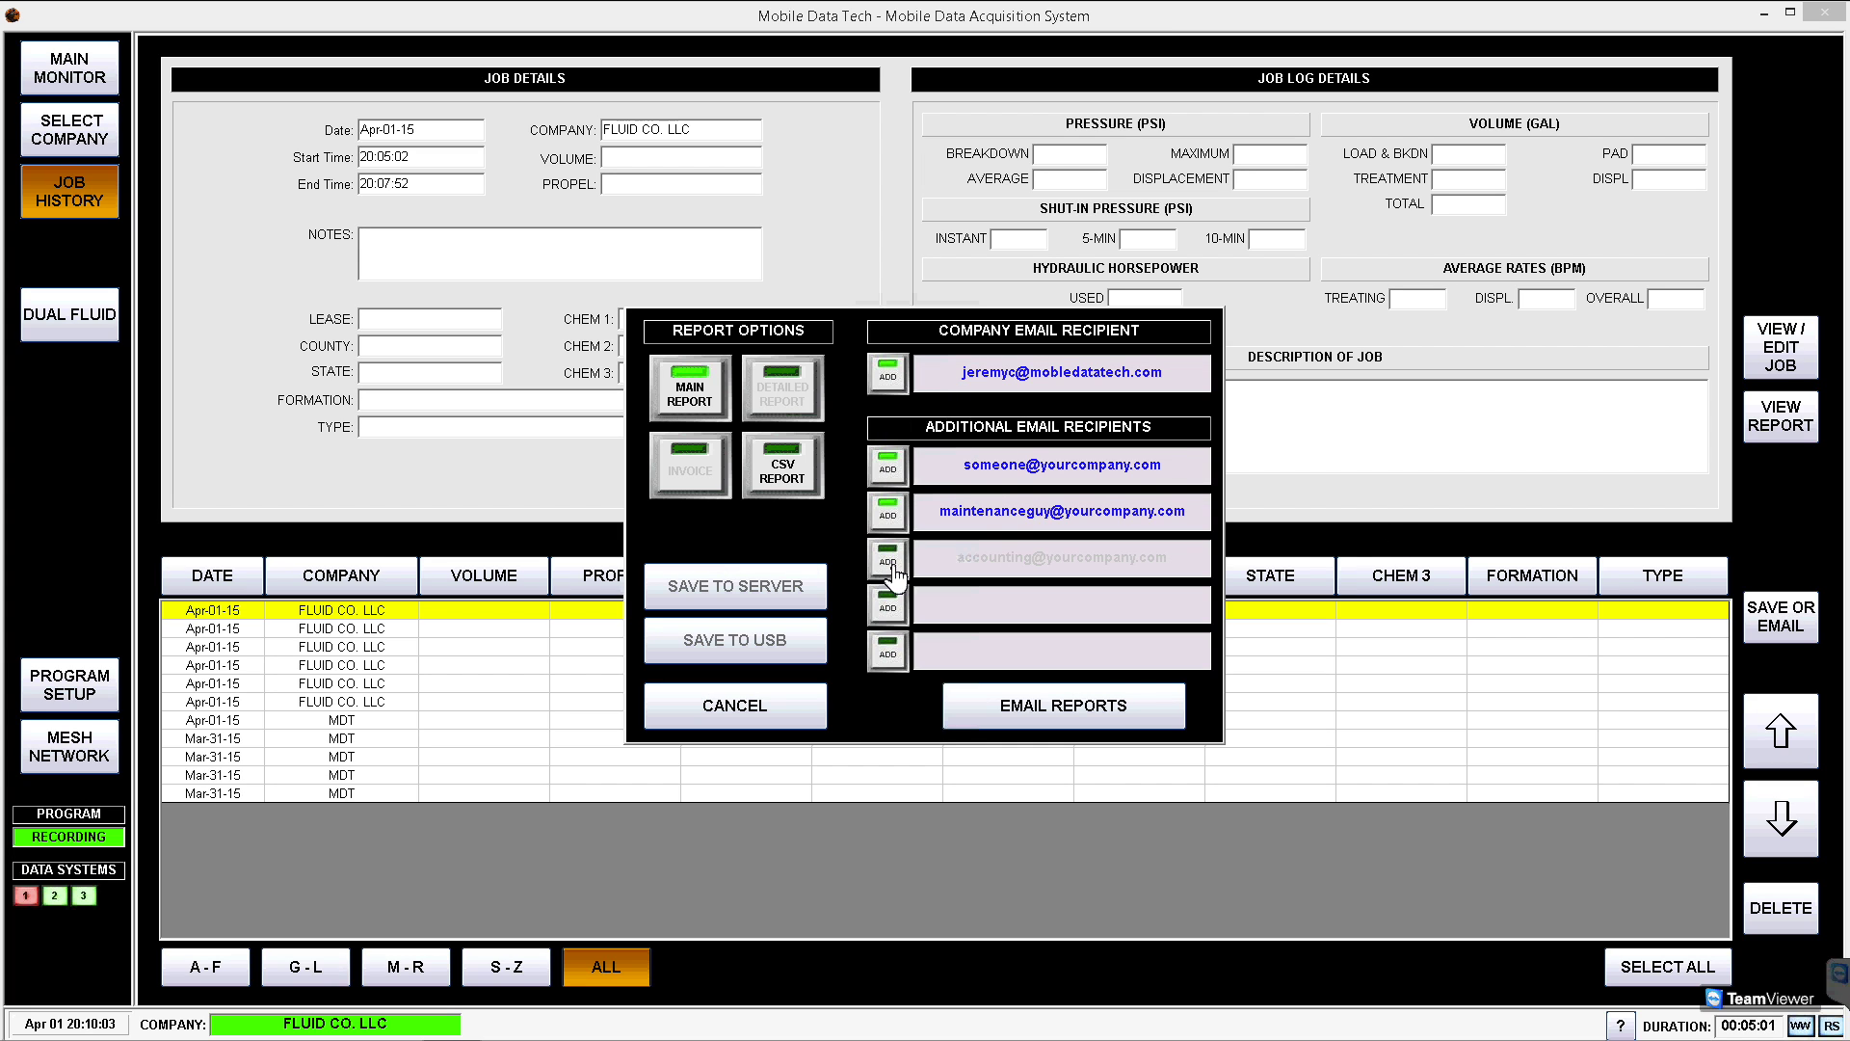
{"action": "left_click", "coordinate": [888, 563]}
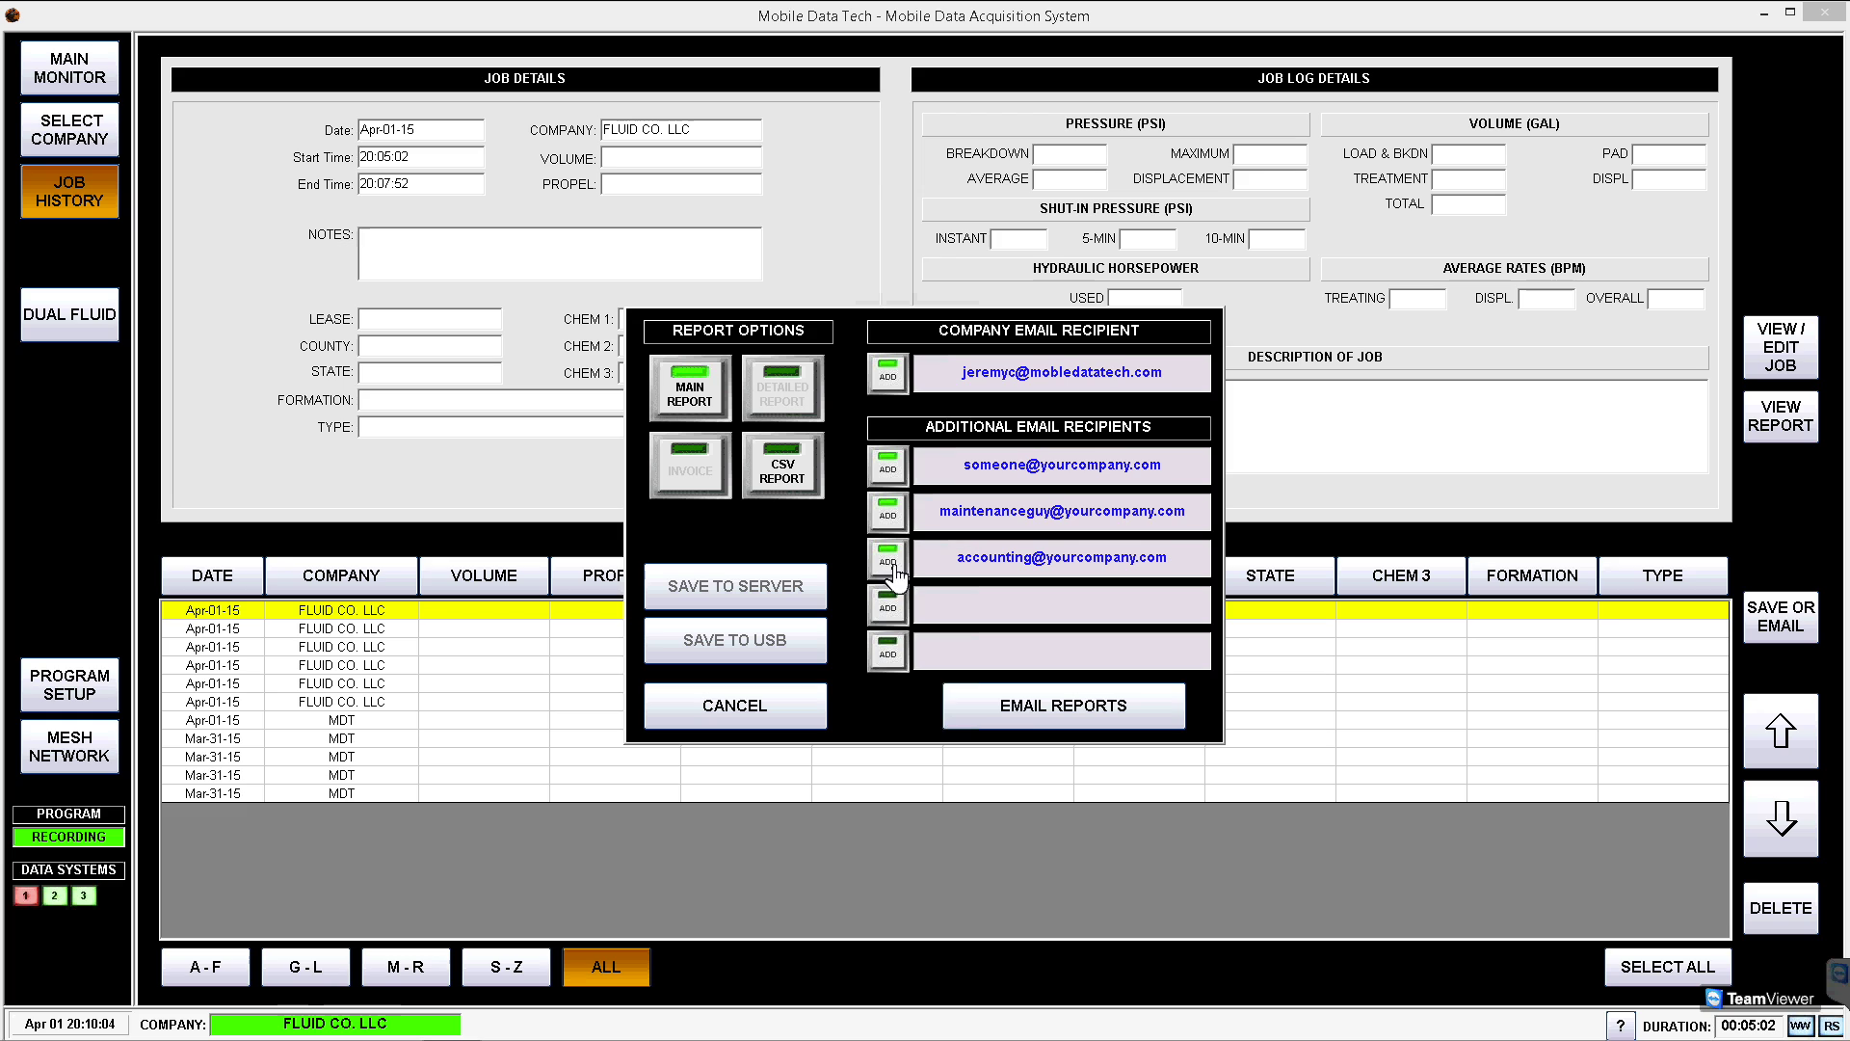
{"action": "left_click", "coordinate": [1070, 715]}
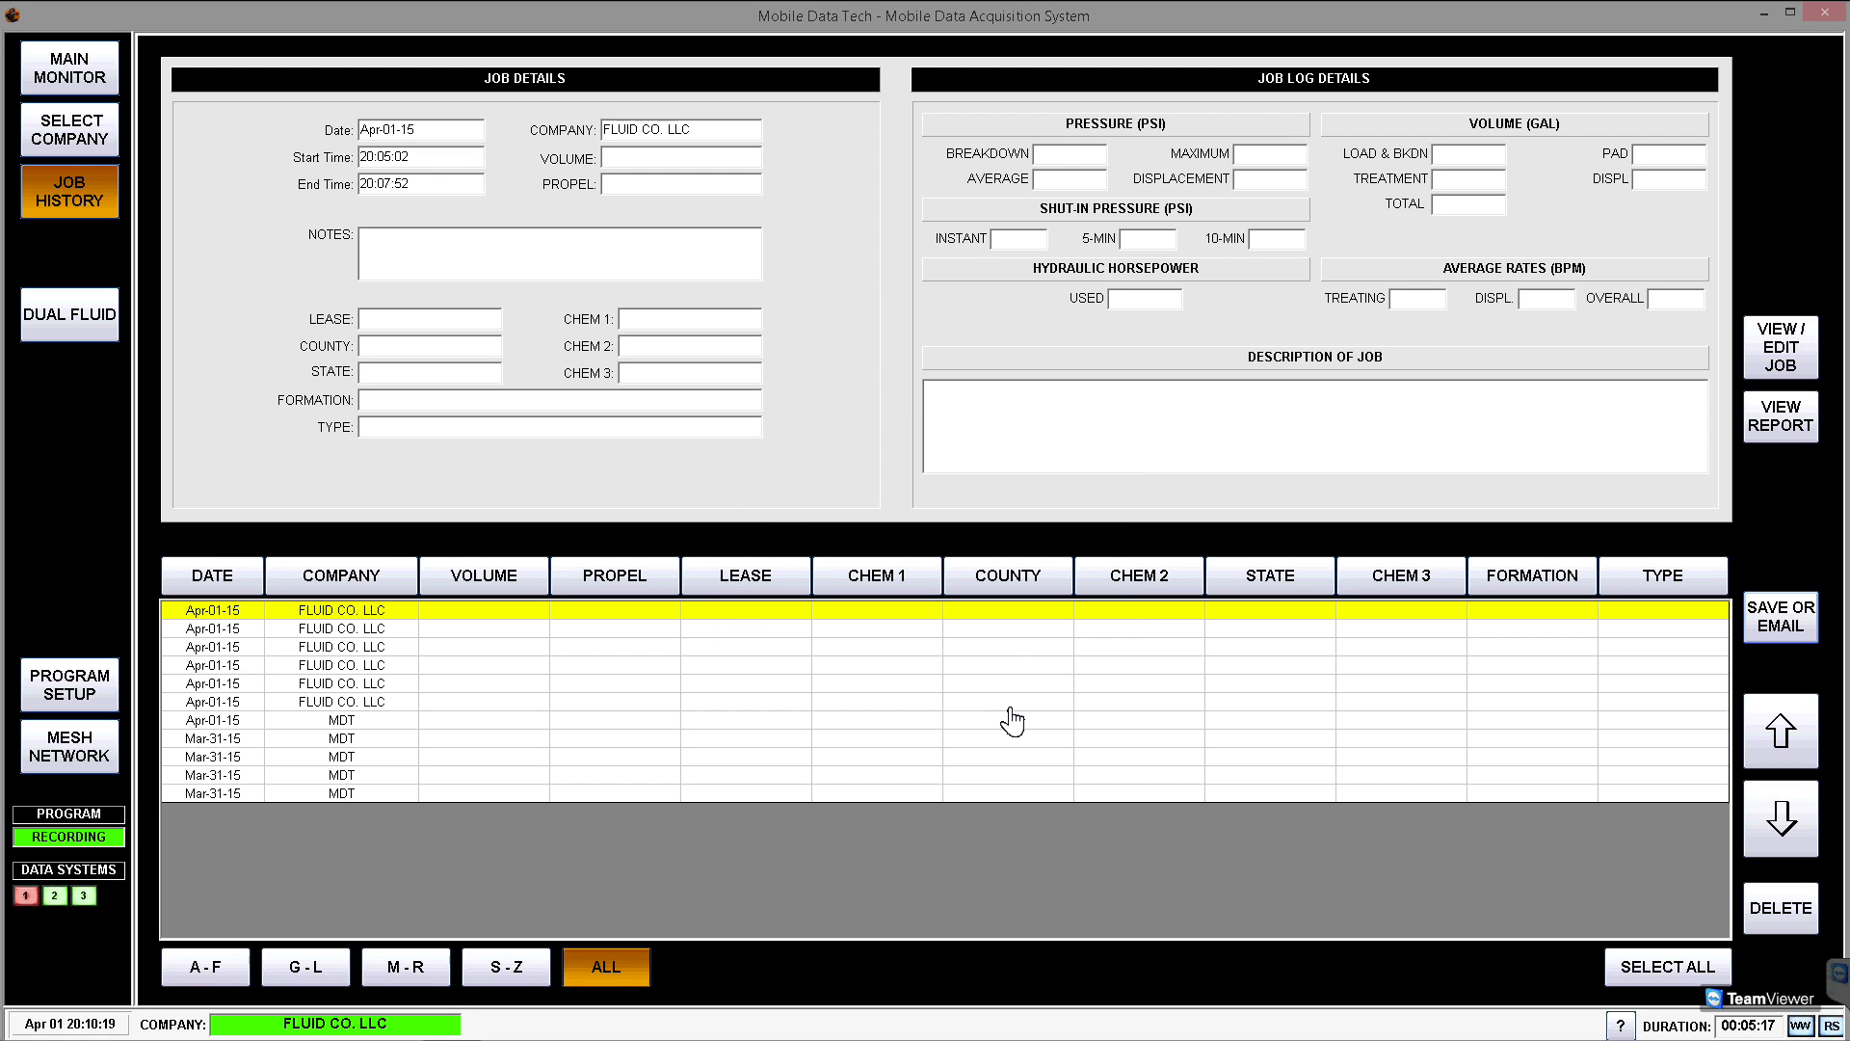
- Remove the company, first additional, maintenance and accounting recipients from the email list
{"action": "left_click", "coordinate": [1784, 629]}
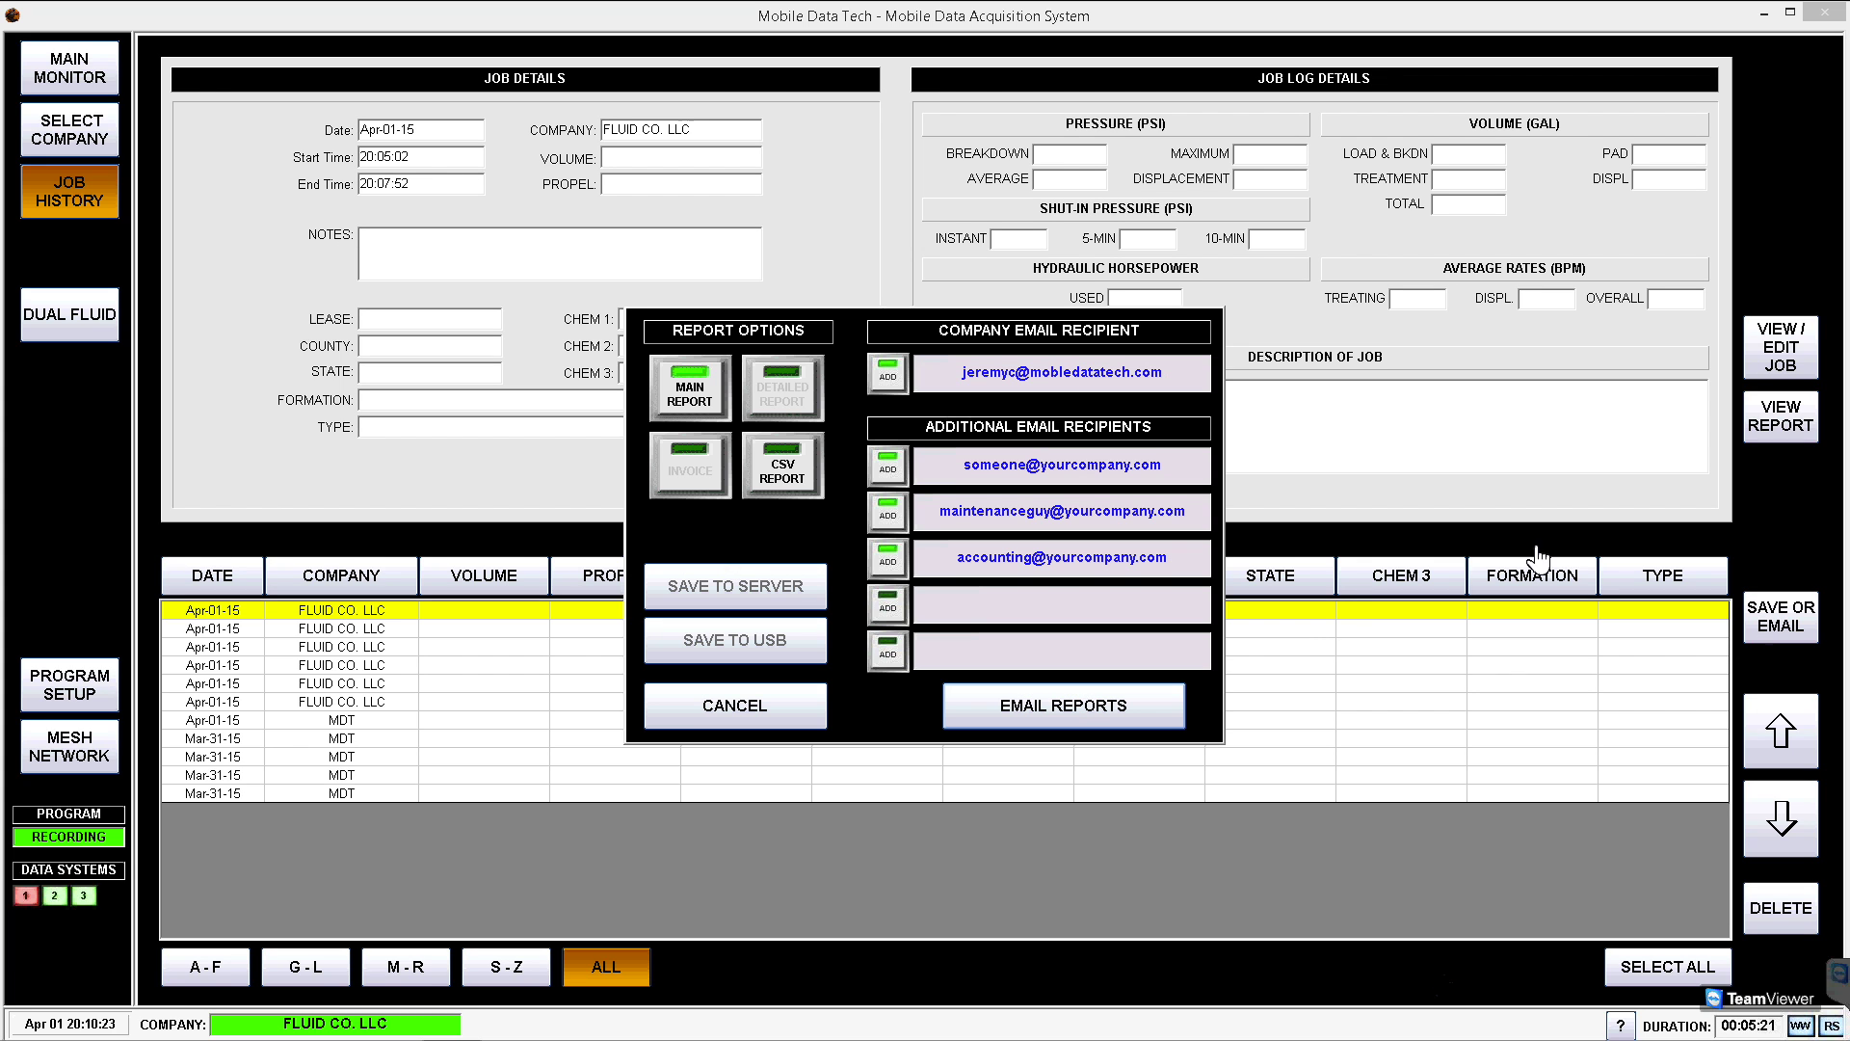
{"action": "left_click", "coordinate": [888, 376]}
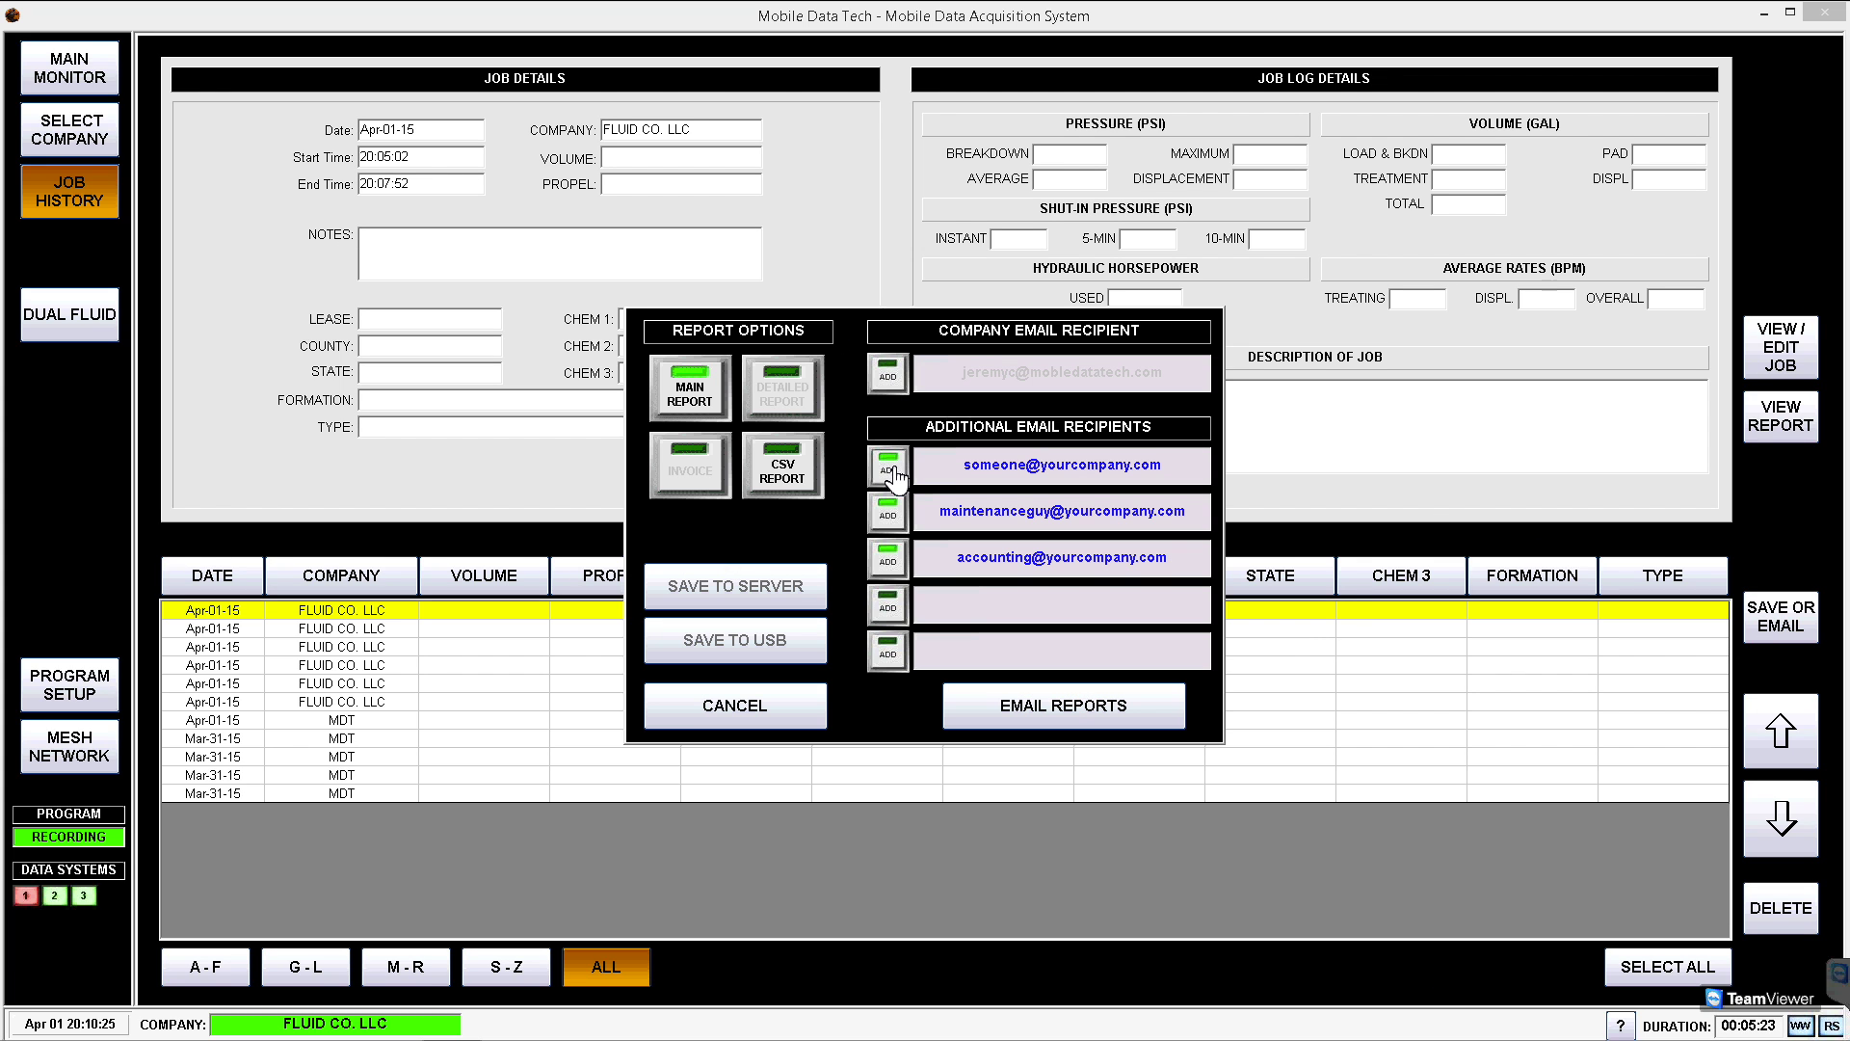
{"action": "left_click", "coordinate": [888, 468]}
{"action": "left_click", "coordinate": [888, 515]}
{"action": "left_click", "coordinate": [888, 561]}
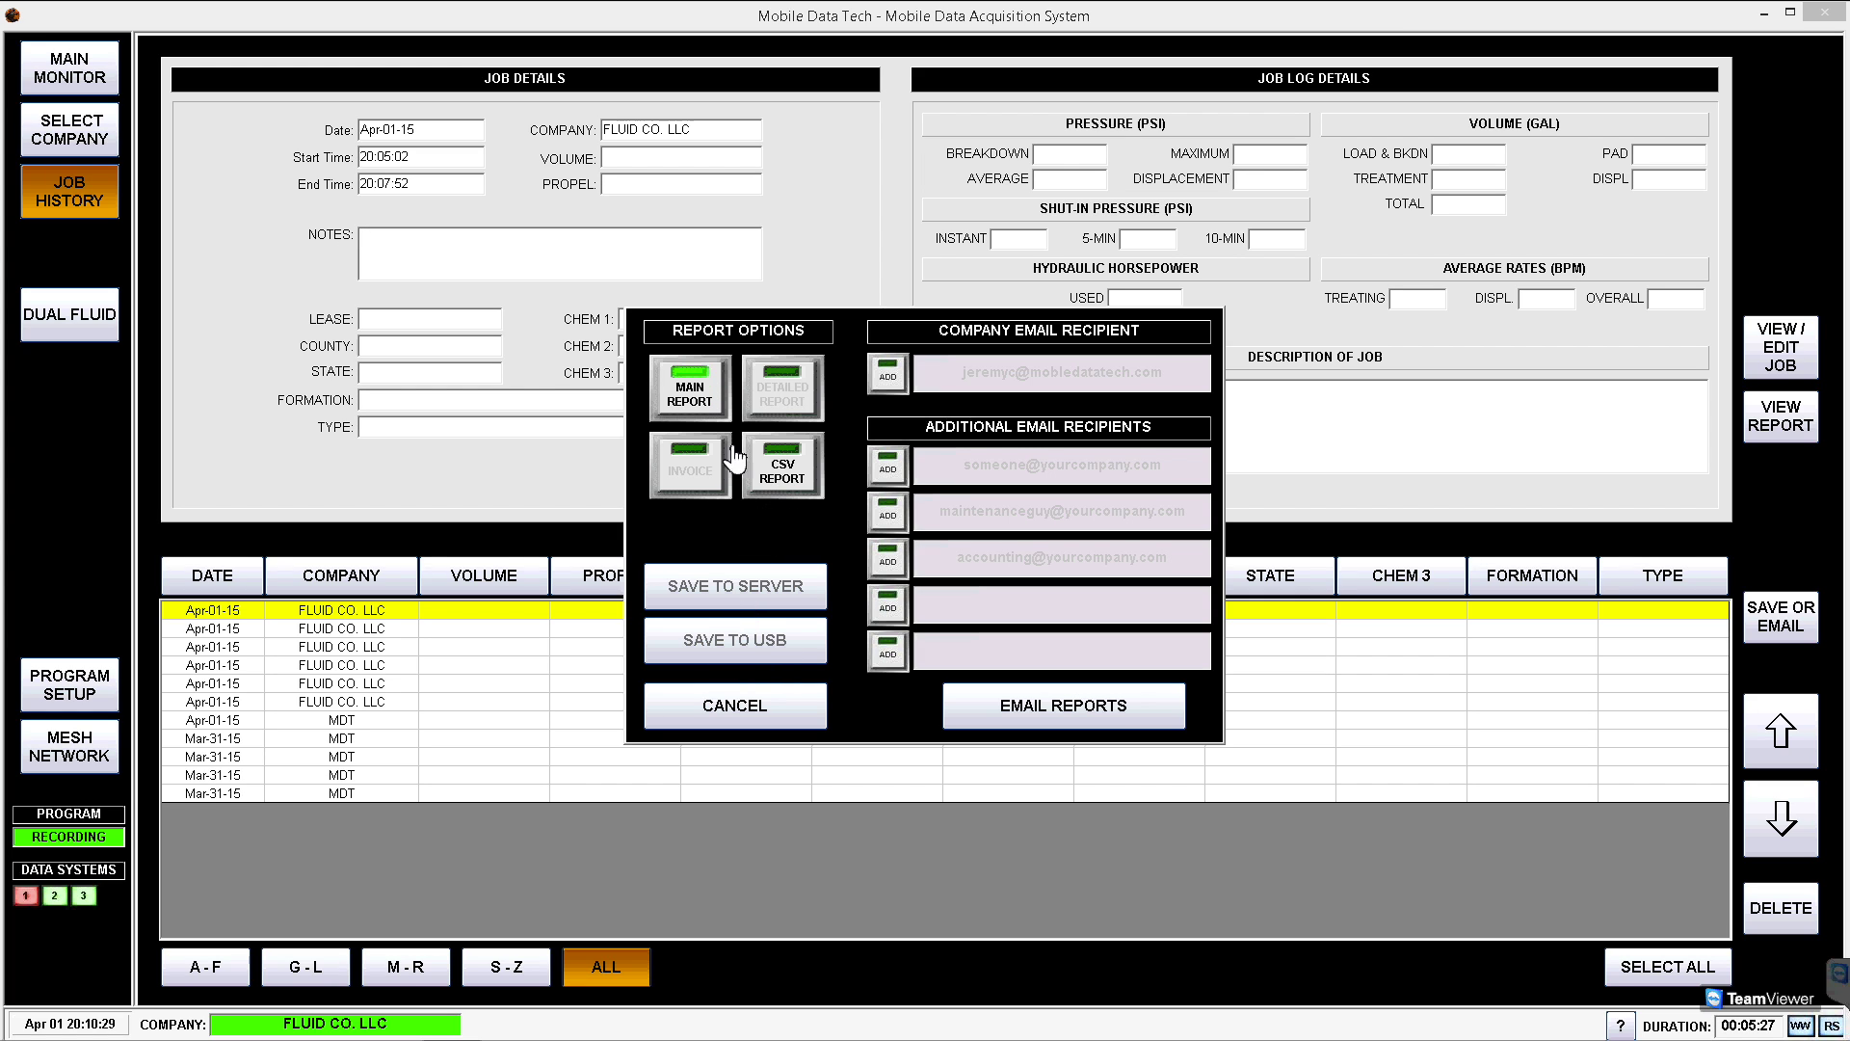
- Toggle the CSV report option and save the reports to the USB drive
{"action": "left_click", "coordinate": [786, 468]}
{"action": "left_click", "coordinate": [762, 652]}
{"action": "left_click", "coordinate": [742, 652]}
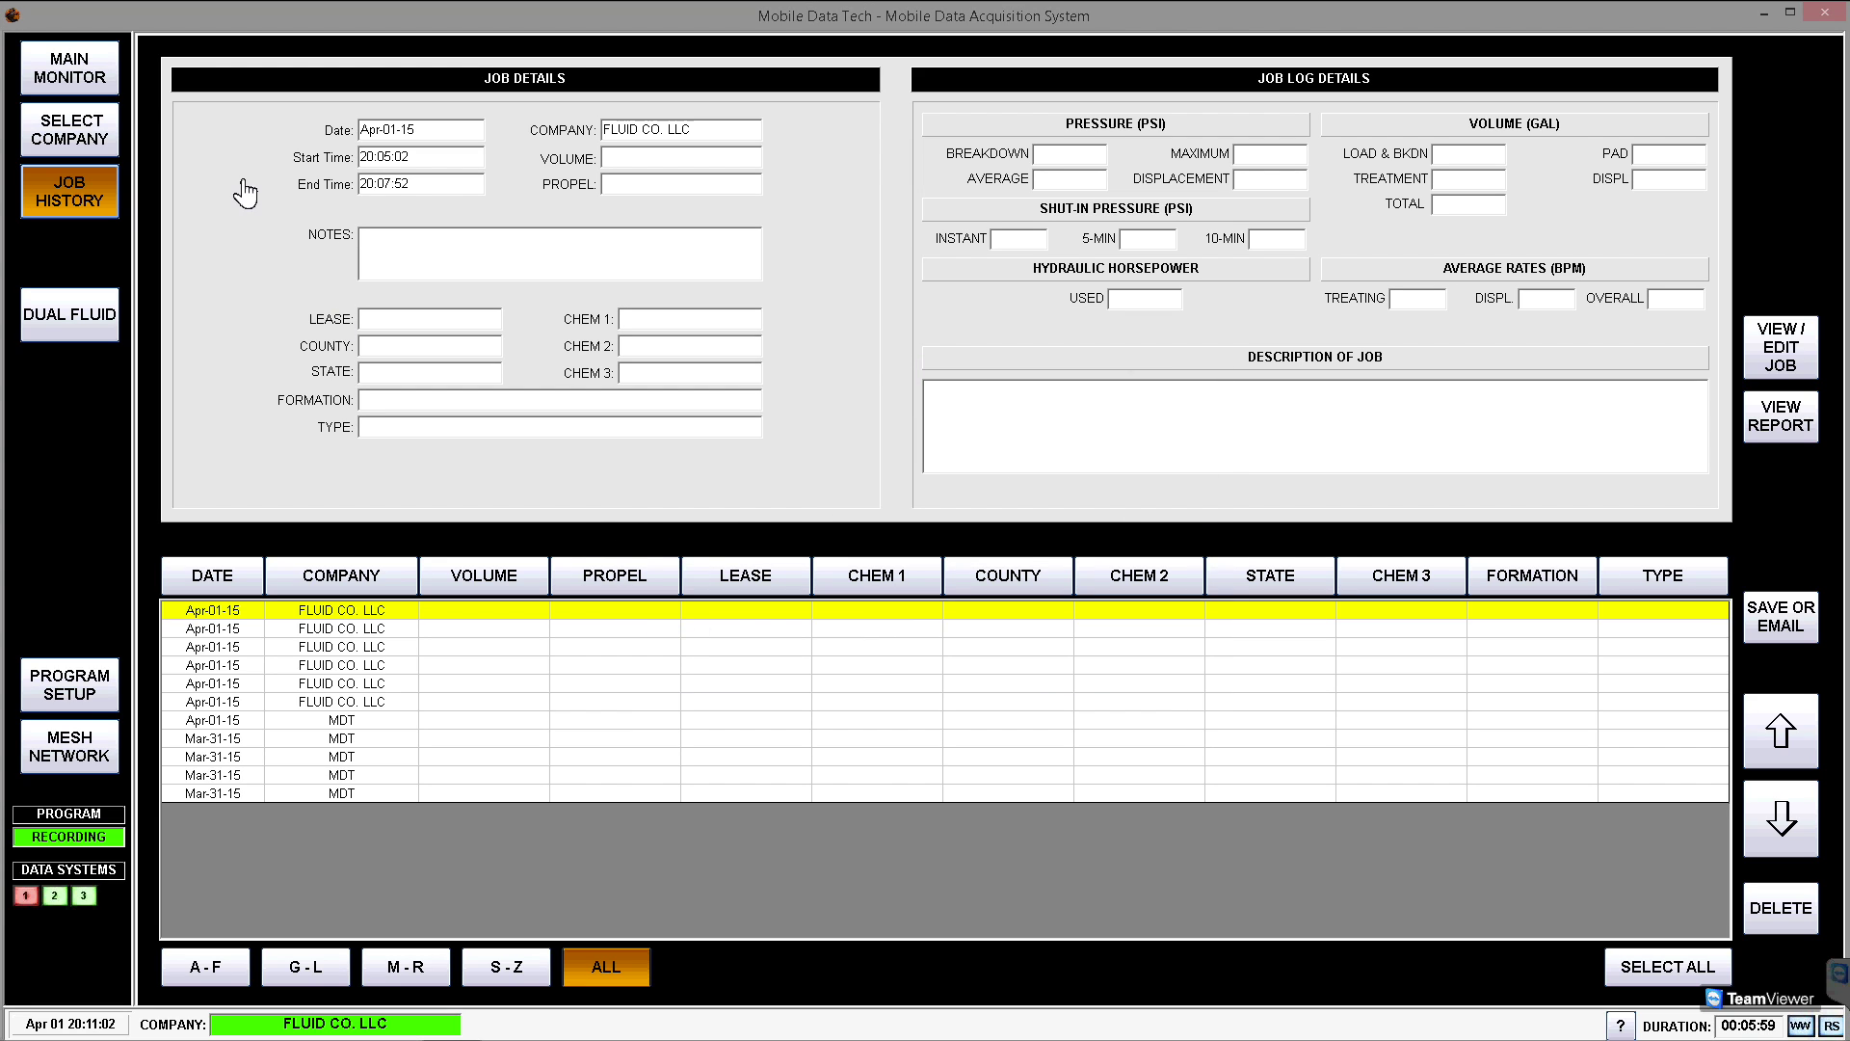
- Switch to the Main Monitor to see live pressure, flowrate, RPM and engine load gauges
{"action": "left_click", "coordinate": [80, 76]}
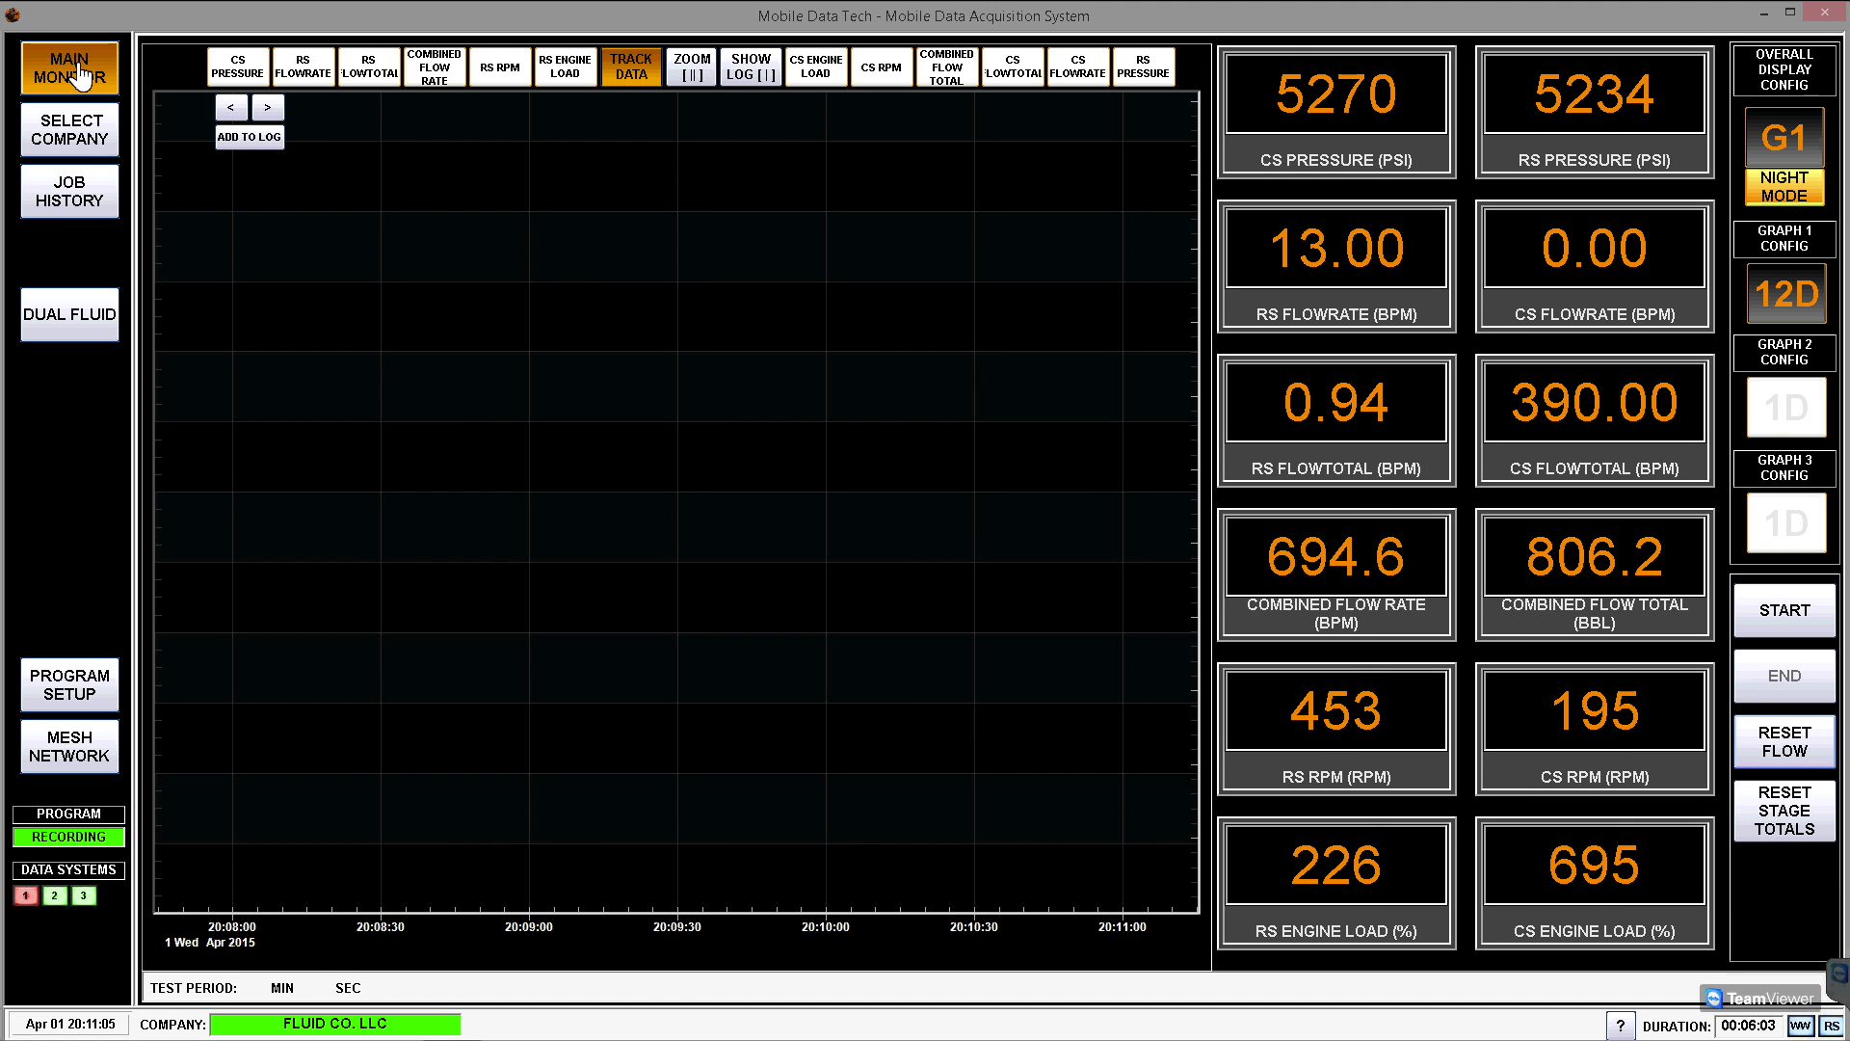